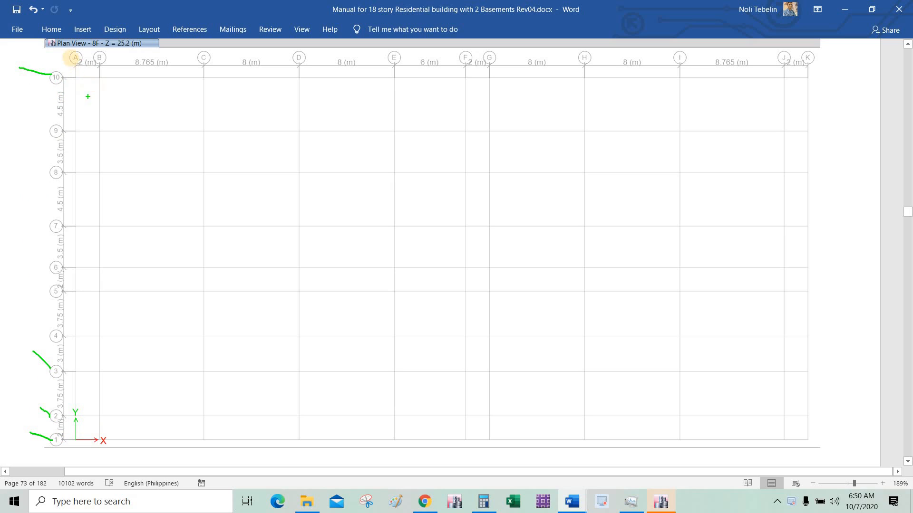
Examine the manual's plan view for its grid labels and the Y-direction spacings between grid lines 1 and 10
drag(73, 57, 66, 55)
mouse_move(826, 53)
mouse_down()
mouse_move(814, 51)
mouse_move(817, 72)
mouse_move(822, 59)
mouse_up()
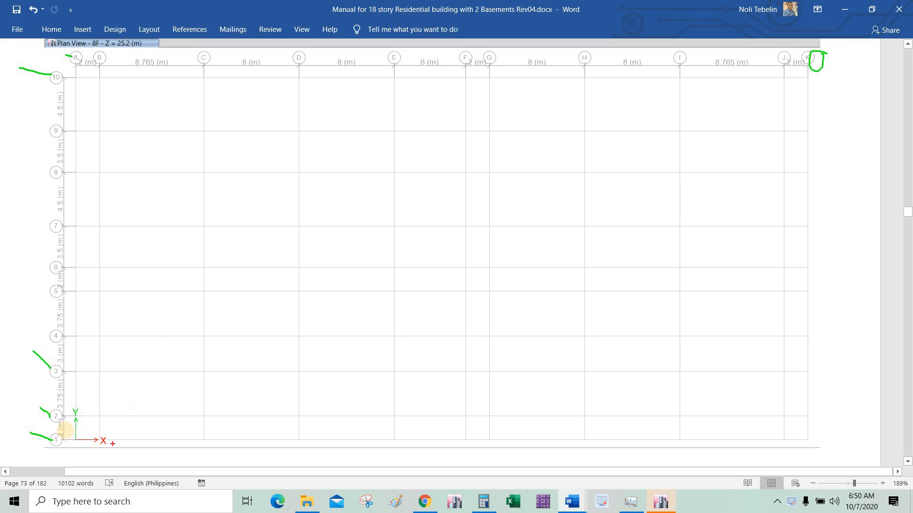
mouse_move(56, 415)
mouse_down()
mouse_move(60, 436)
mouse_move(71, 425)
mouse_up()
mouse_move(72, 390)
mouse_down()
mouse_move(53, 397)
mouse_move(62, 412)
mouse_move(74, 393)
mouse_up()
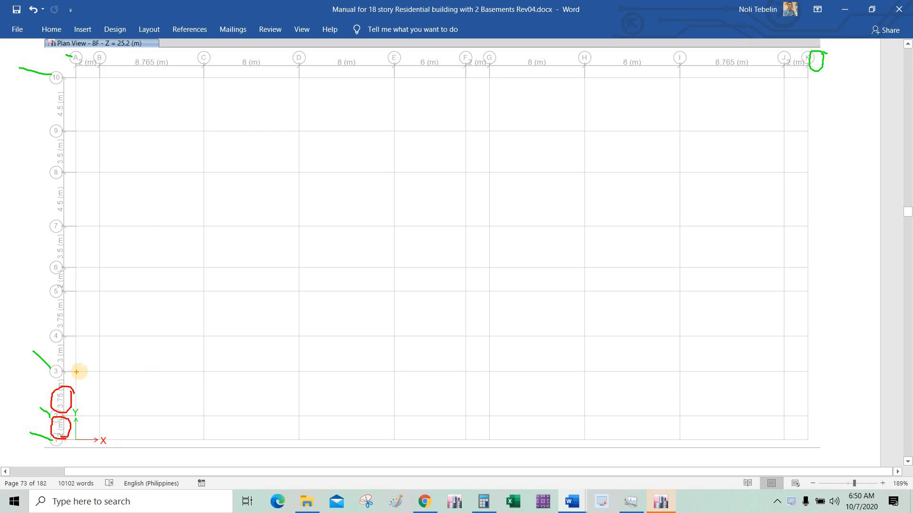
drag(30, 347, 52, 357)
mouse_move(51, 325)
mouse_down()
mouse_move(25, 308)
mouse_move(33, 246)
mouse_up()
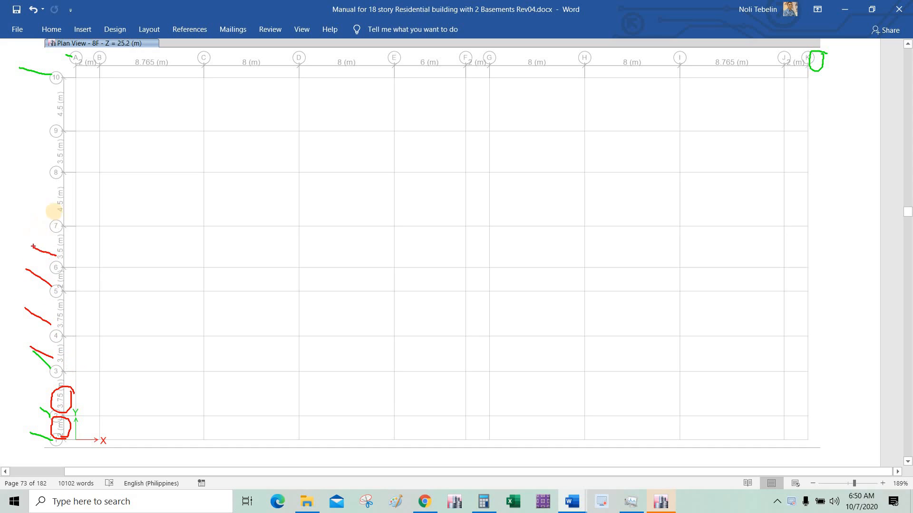
drag(15, 194, 57, 207)
drag(55, 161, 24, 147)
drag(31, 103, 56, 111)
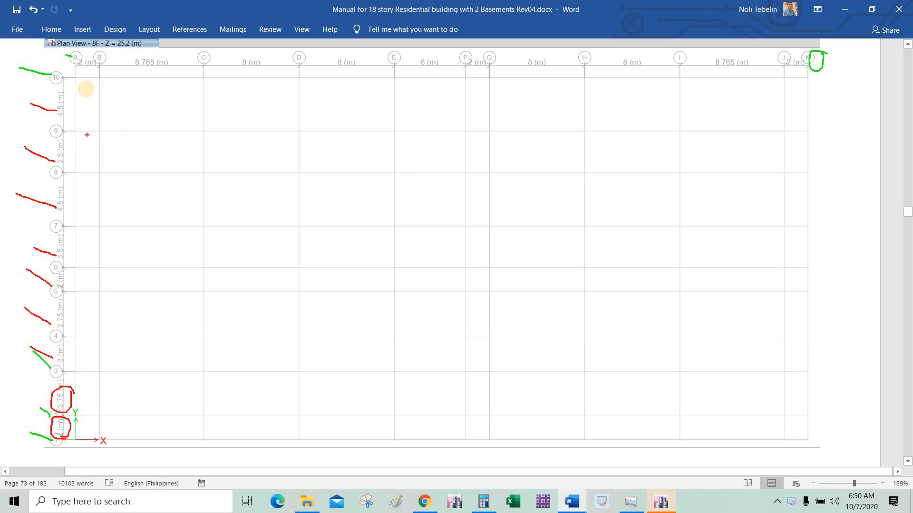
Examine the X-direction spacings between grid lines A and K in the manual's plan view
drag(88, 80, 169, 63)
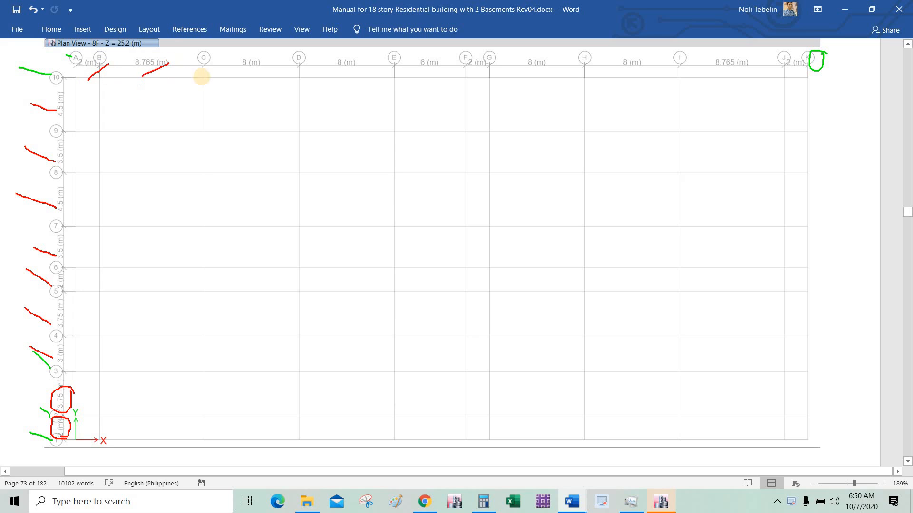
drag(252, 77, 273, 63)
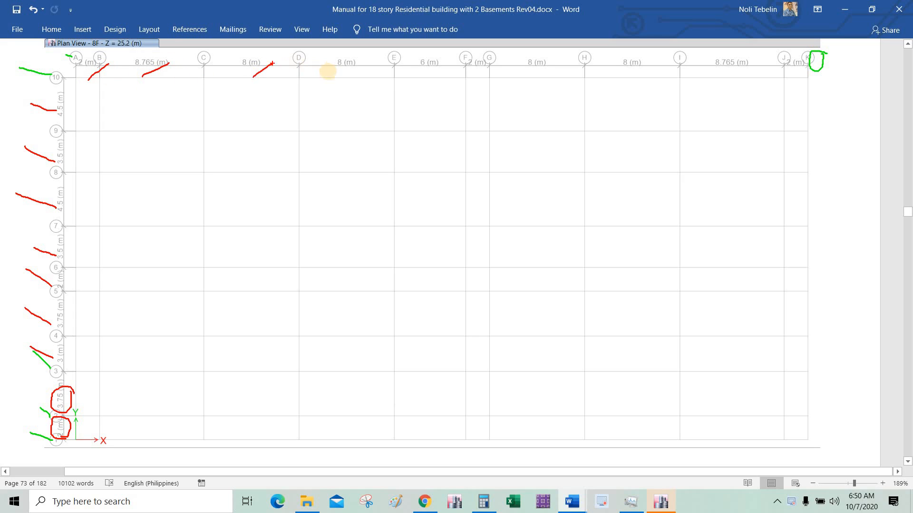
drag(328, 72, 359, 68)
drag(425, 74, 546, 71)
drag(617, 79, 643, 77)
mouse_move(722, 79)
mouse_down()
mouse_move(757, 71)
mouse_move(715, 78)
mouse_up()
drag(794, 79, 807, 72)
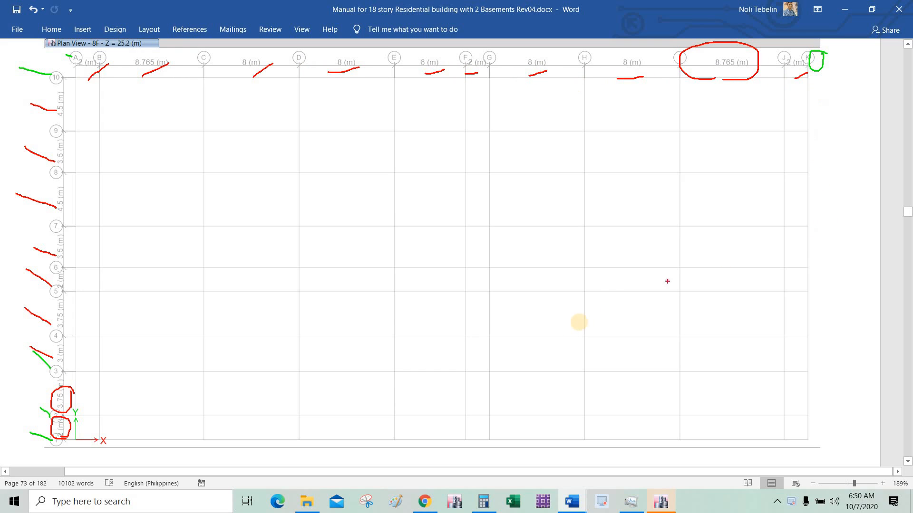
key(Escape)
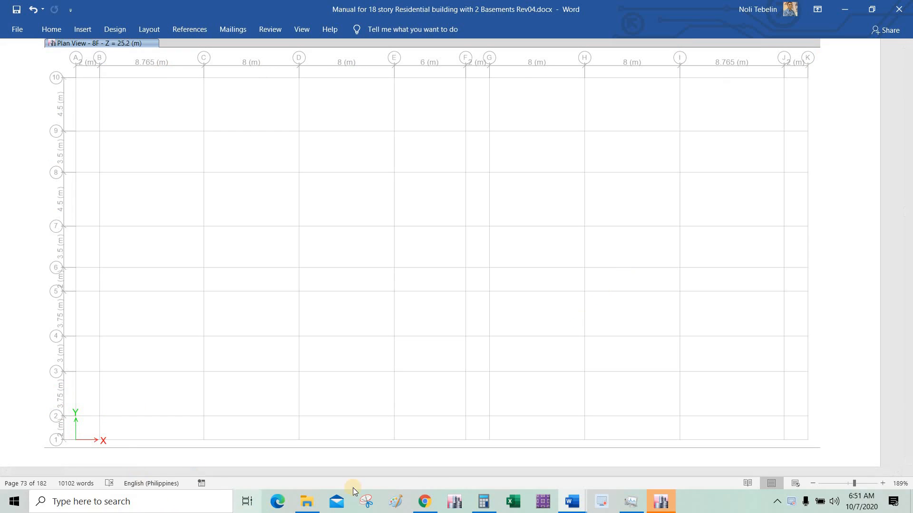
Show the manual's heading outline and review the Grid System Data figure with the X and Y grid spacings
ctrl+scroll(365, 308, down, 3)
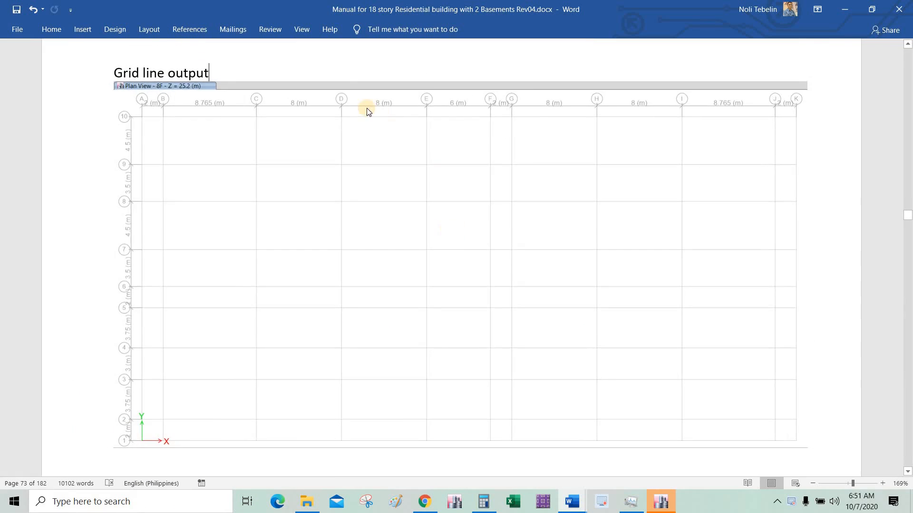
click(296, 38)
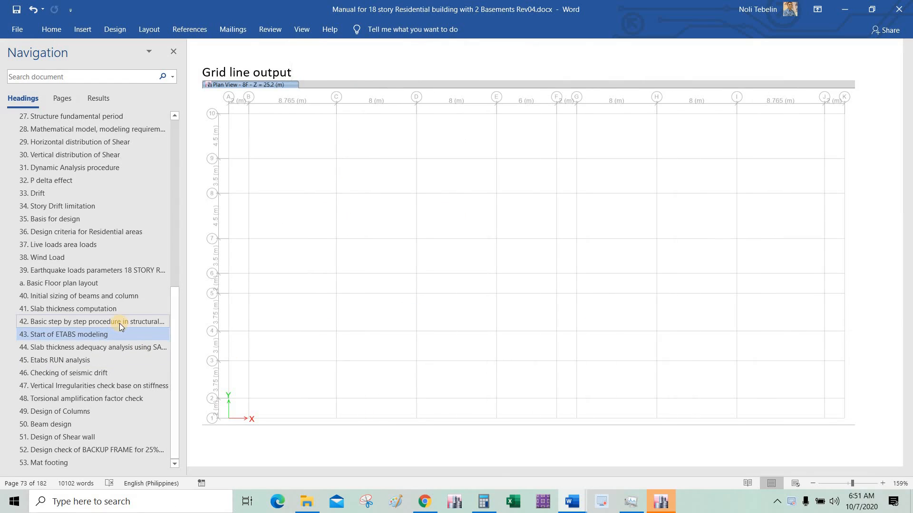
scroll(555, 257, up, 8)
scroll(536, 268, up, 5)
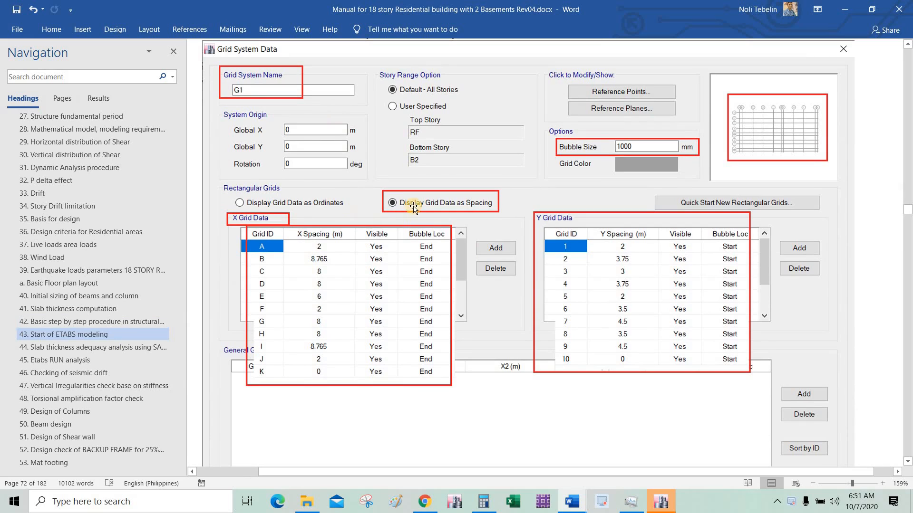
Switch to ETABS 2016 and start a new model in a maximized window
click(663, 505)
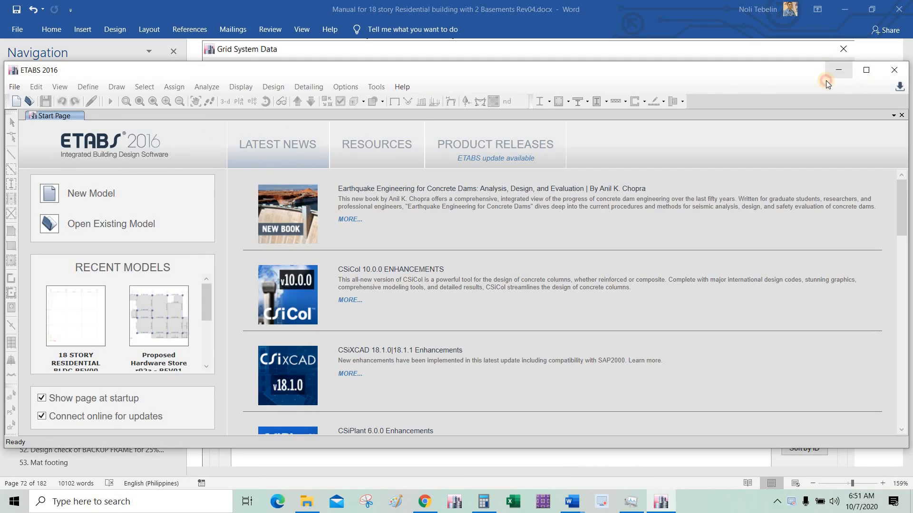
click(866, 70)
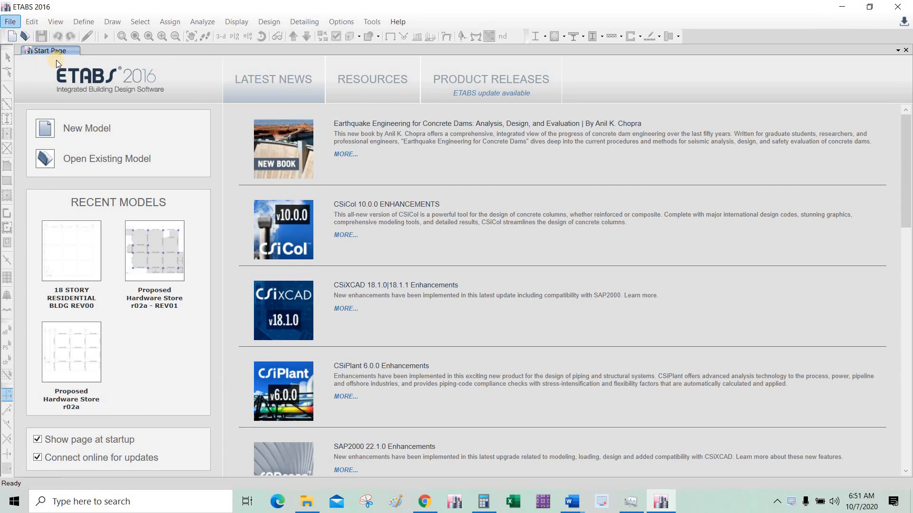
key(alt+f)
click(109, 34)
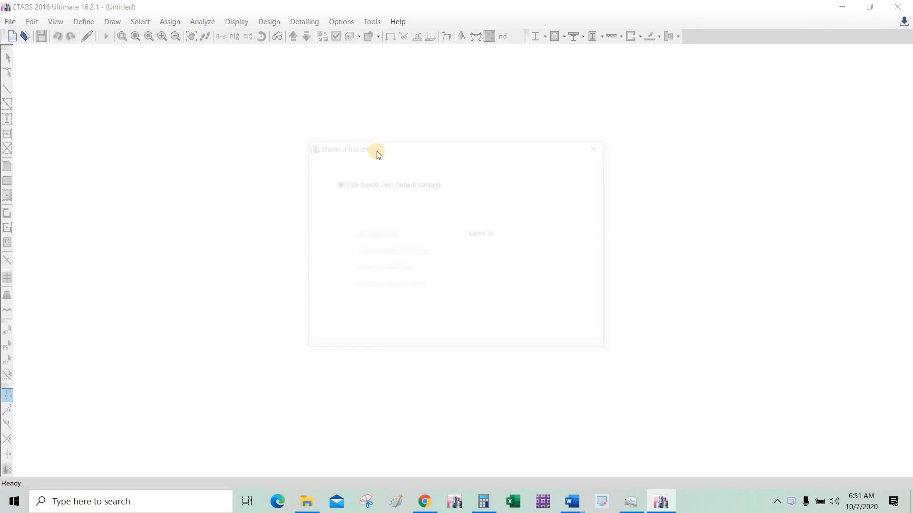
Initialize the model with built-in settings, using Metric SI units, AISC14 sections, AISC 360-10 steel code and ACI 318-14 concrete code
click(359, 216)
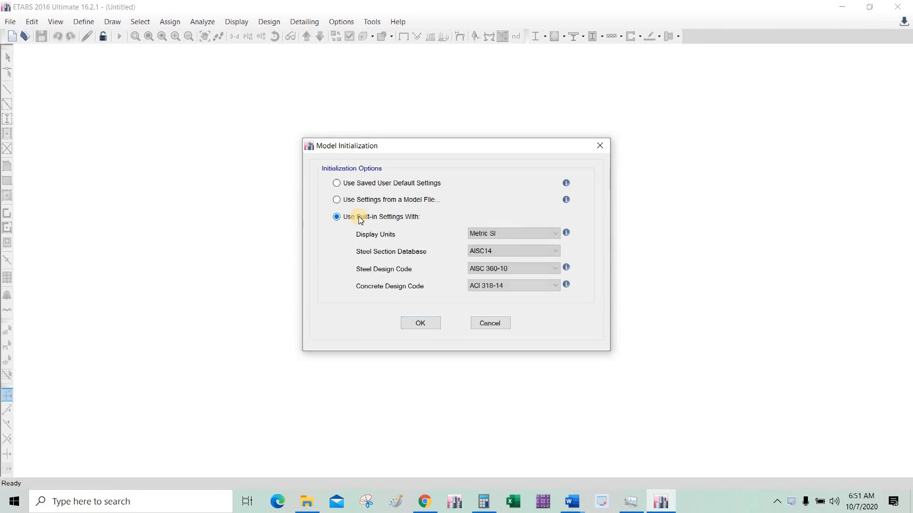
click(489, 231)
click(489, 231)
click(489, 284)
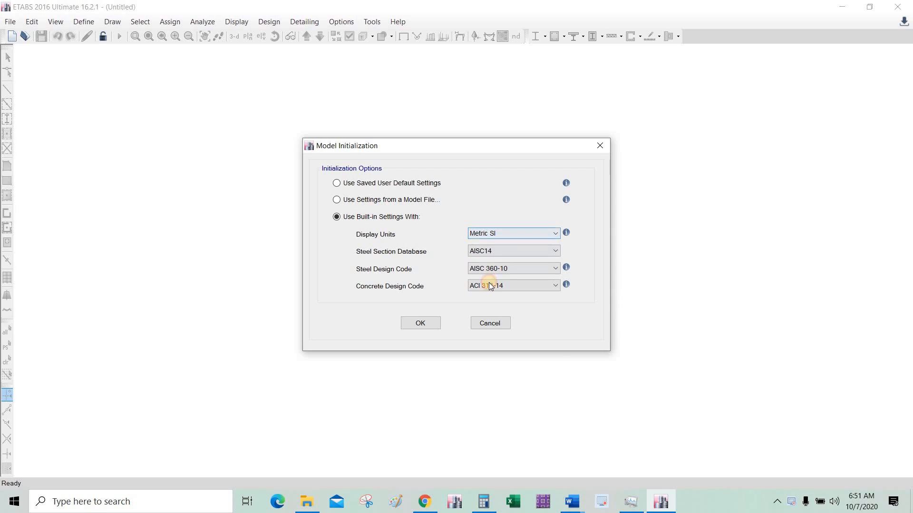
click(489, 284)
click(489, 284)
click(489, 284)
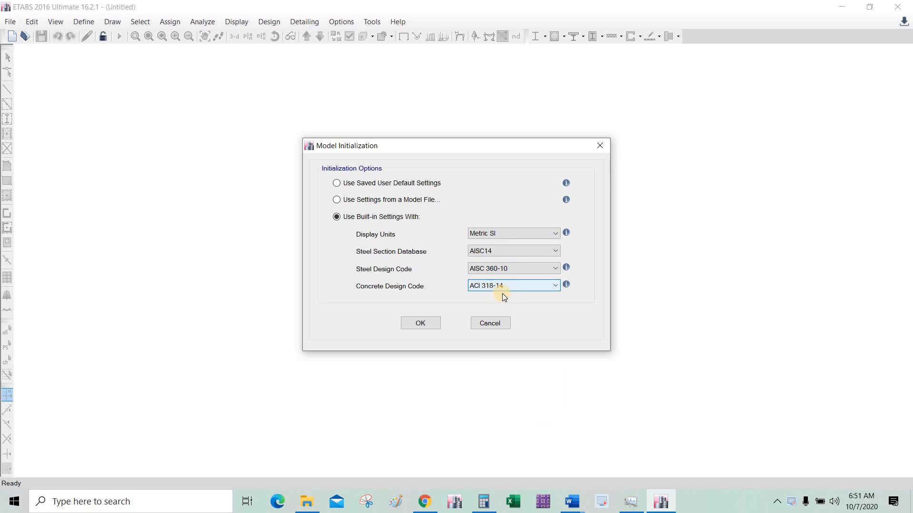
click(506, 287)
click(506, 286)
click(428, 325)
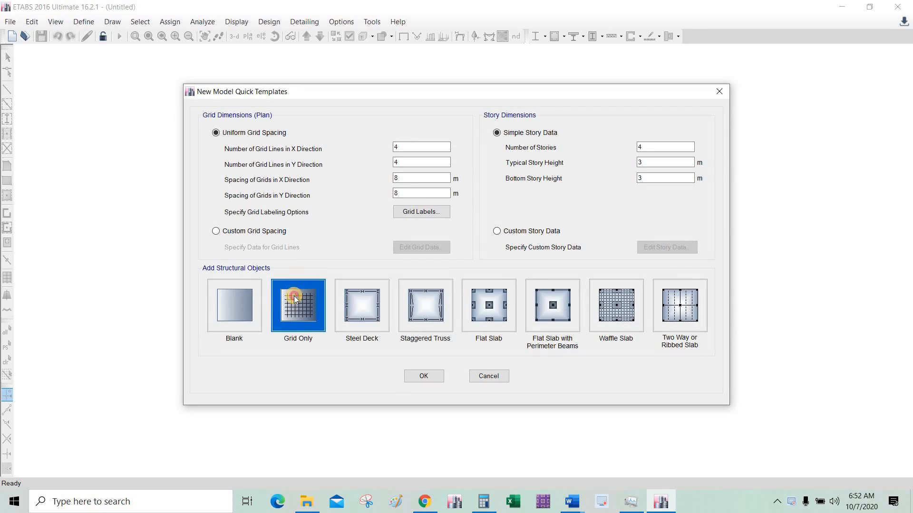
Create the model from the Grid Only template and close the 3-D view so that only the plan view remains
click(294, 296)
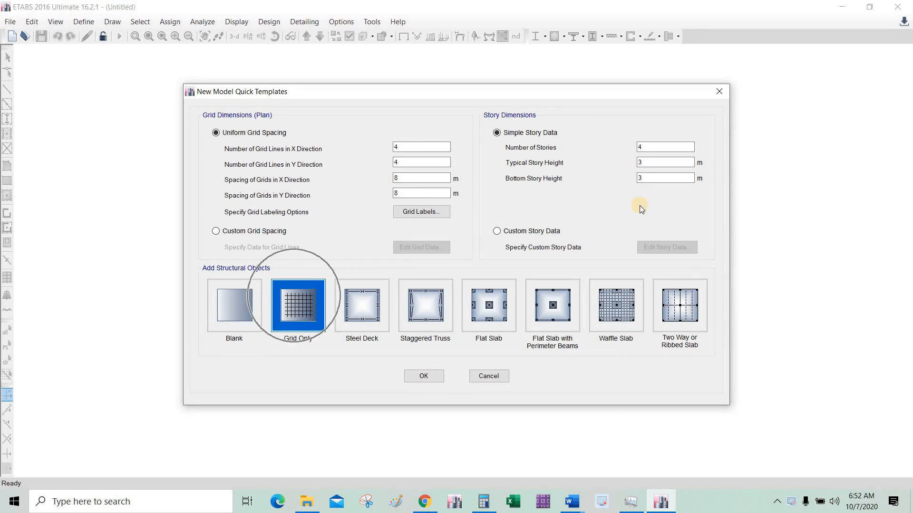
click(438, 377)
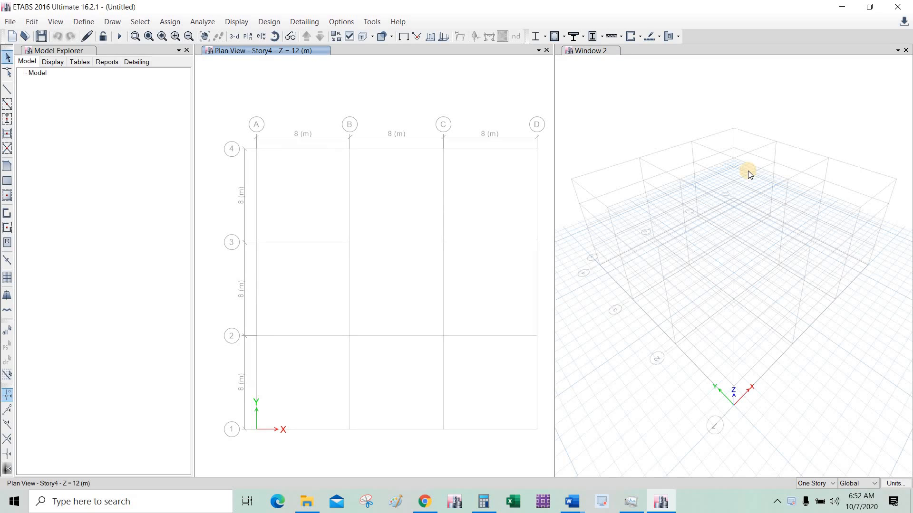
click(887, 70)
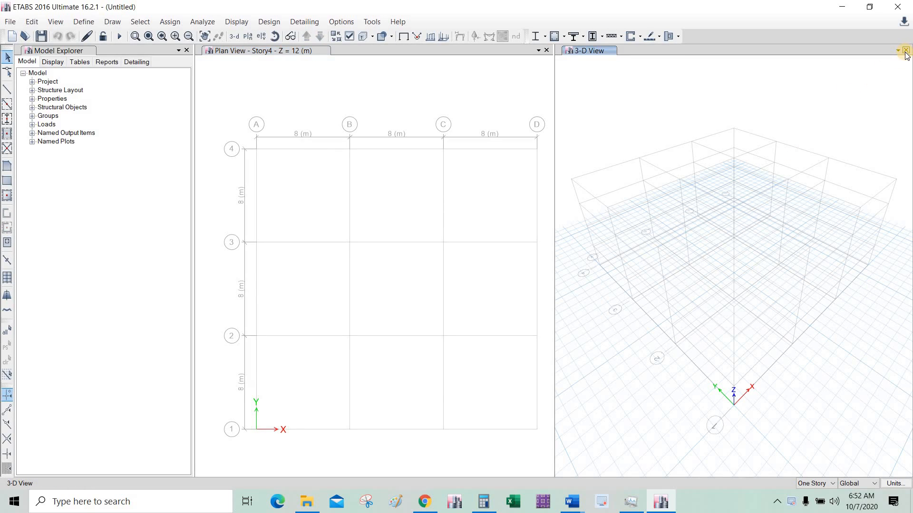
click(905, 51)
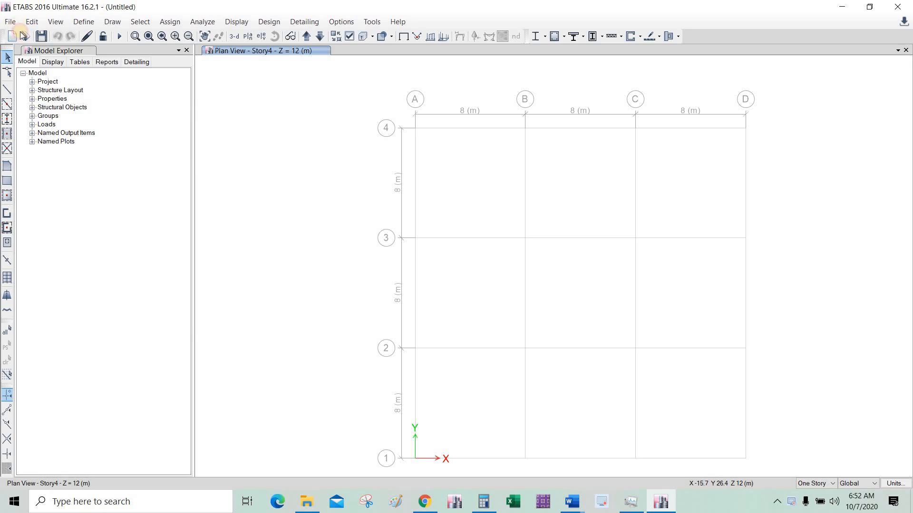
Start saving the model and go to the ETABS MODEL folder inside 18 - STORY RESIDENTIAL BLDG on the Desktop
click(11, 22)
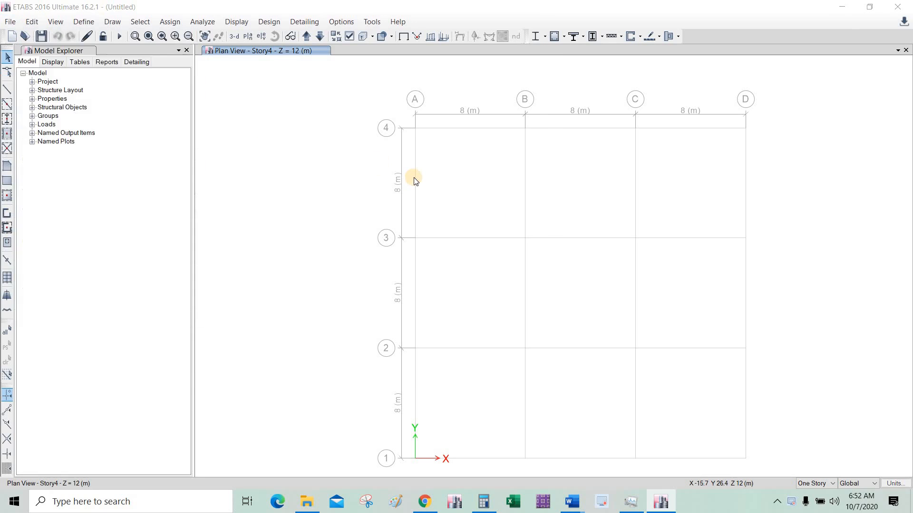
click(227, 44)
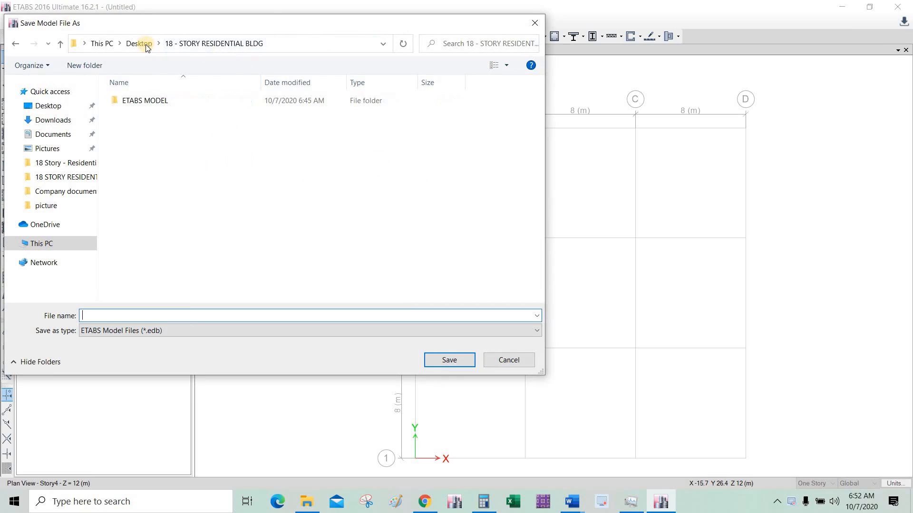
key(alt+Up)
click(174, 116)
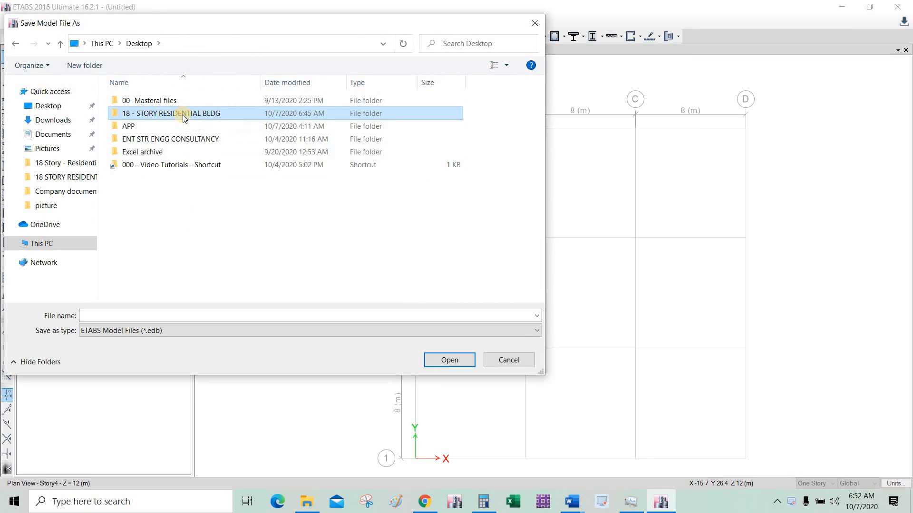
double_click(182, 116)
double_click(187, 101)
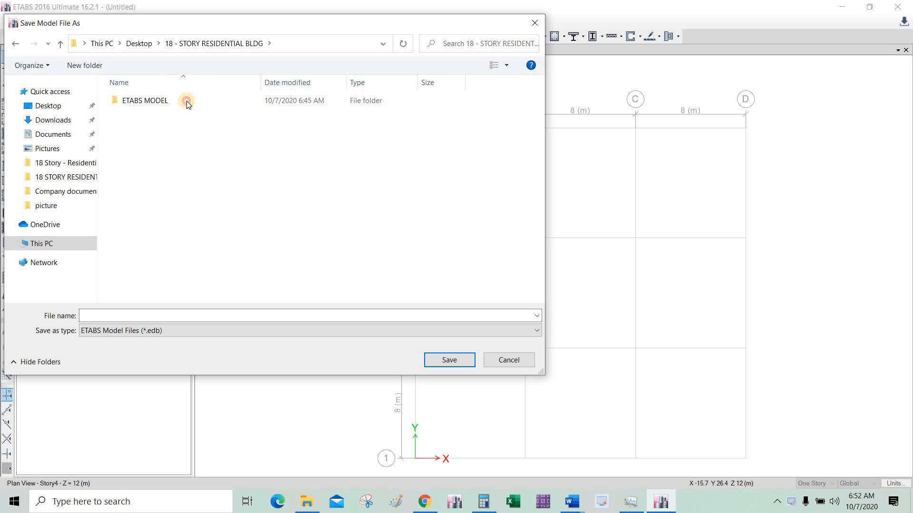
Save the model as 18 STORY RESIDENTIAL BLDG REV00, replacing the existing EDB file
click(213, 105)
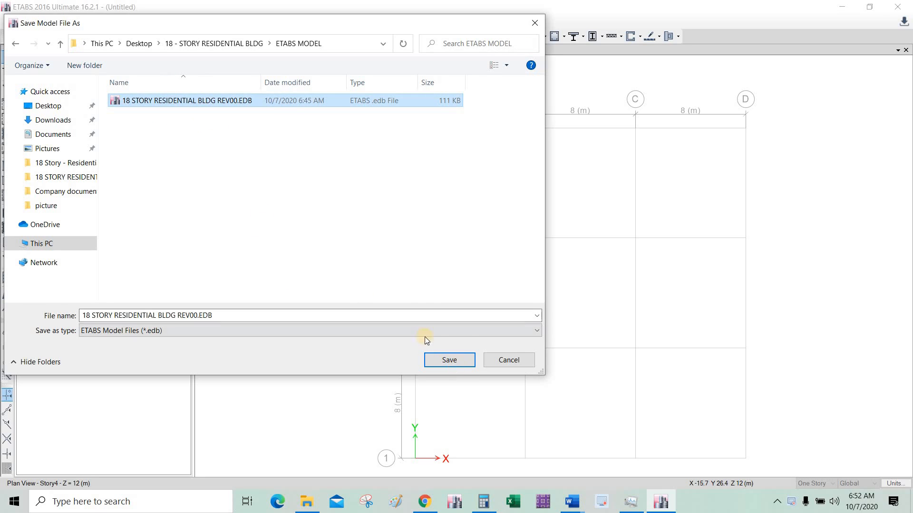
click(219, 316)
click(108, 315)
drag(252, 316, 100, 320)
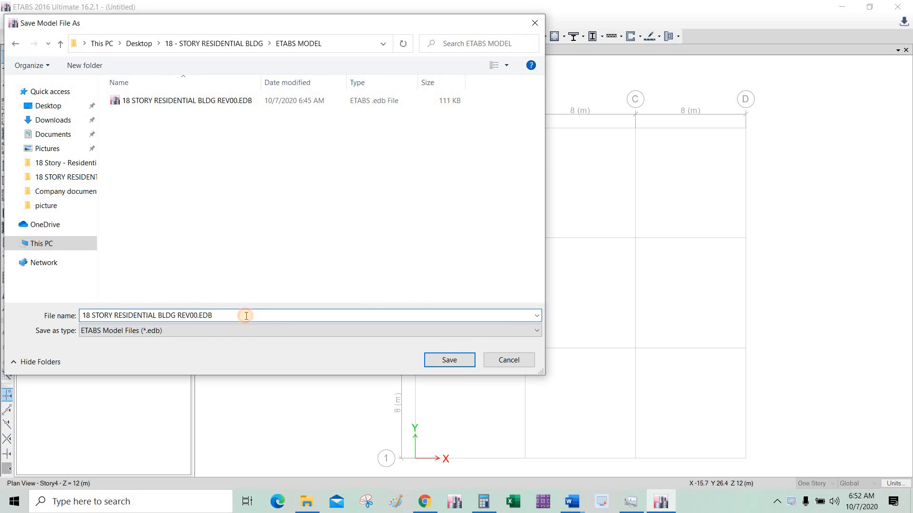
key(BackSpace)
key(BackSpace)
key(BackSpace)
key(BackSpace)
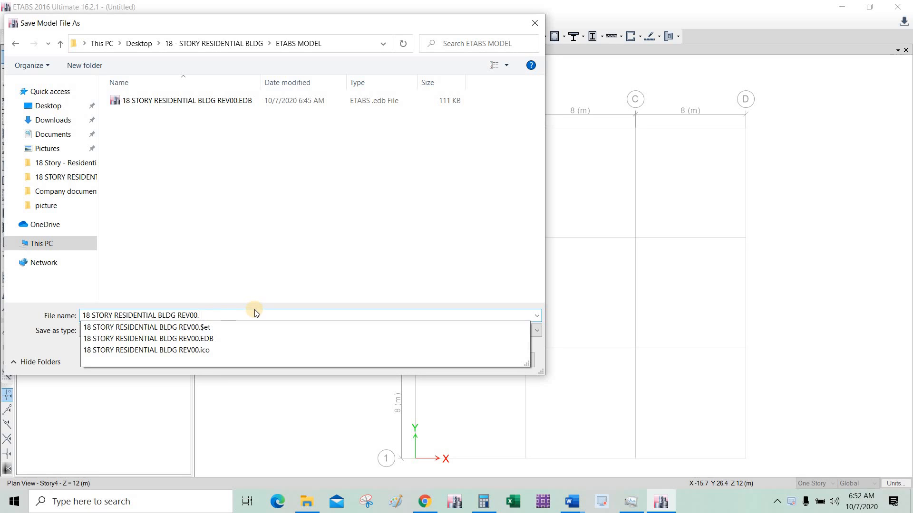
click(213, 256)
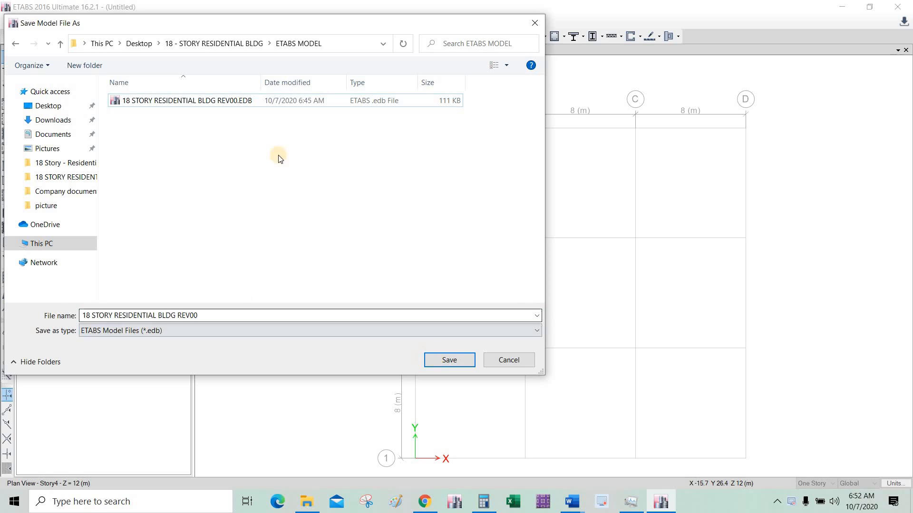
click(212, 102)
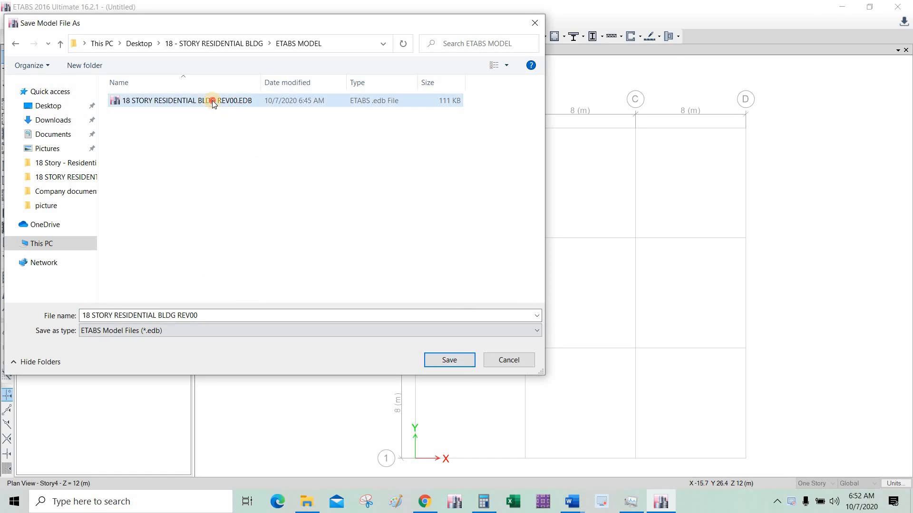
click(447, 361)
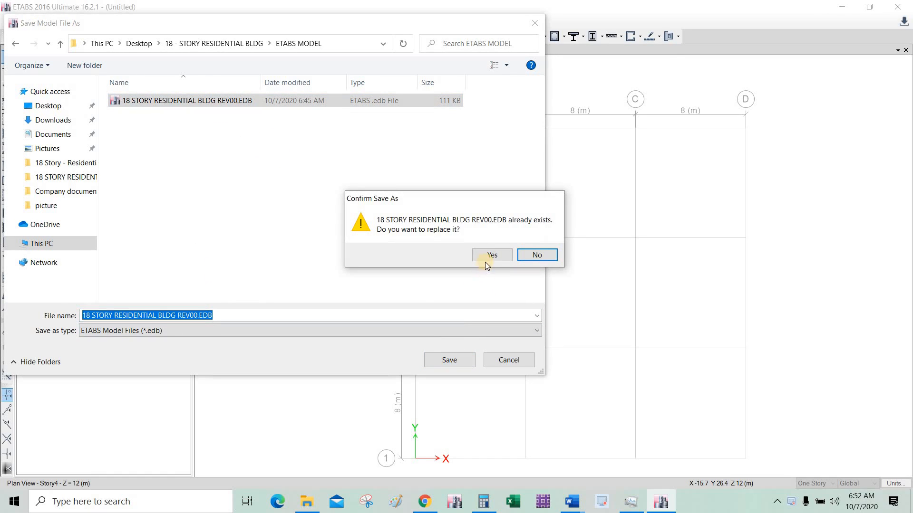
click(486, 255)
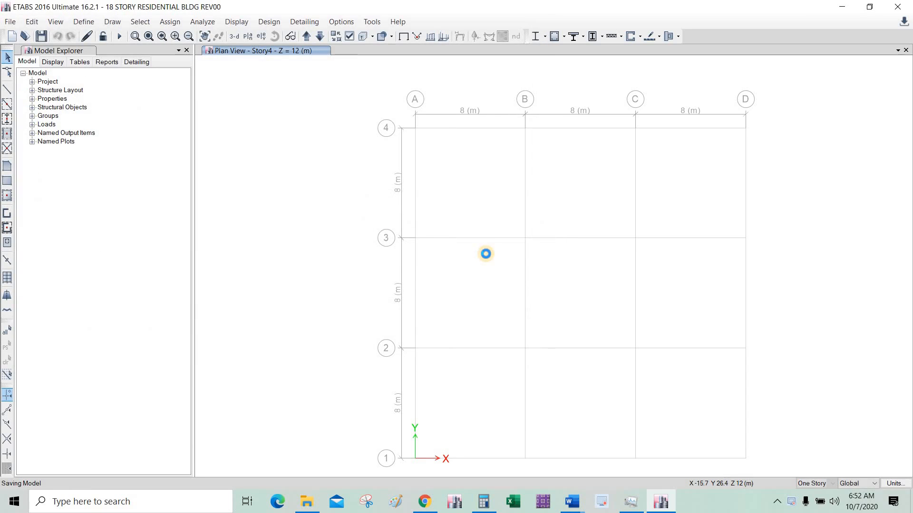
middle_drag(621, 271, 535, 286)
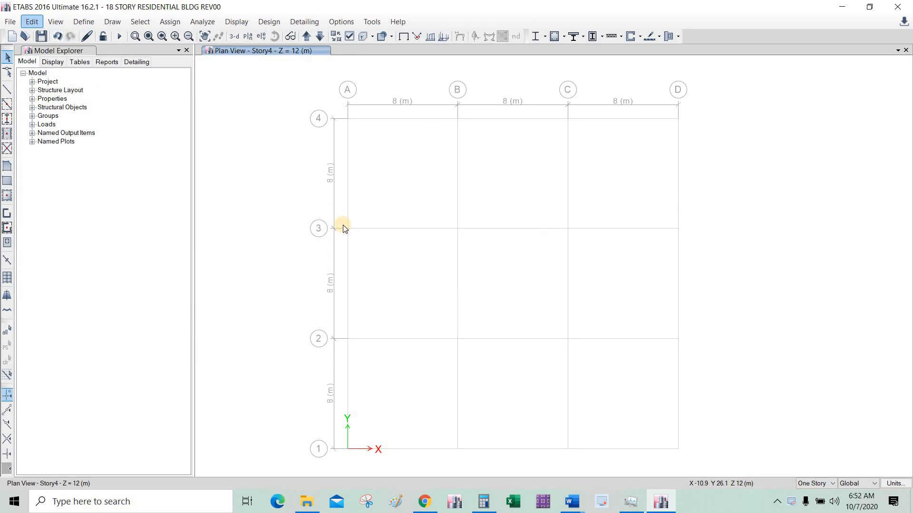
middle_drag(397, 247, 385, 243)
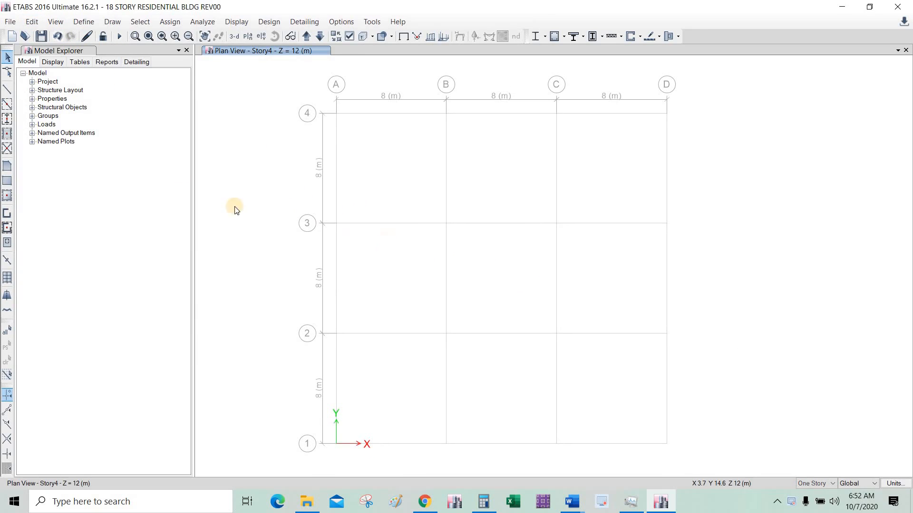
Open grid system G1 for modification and display its grid data as spacing
click(32, 22)
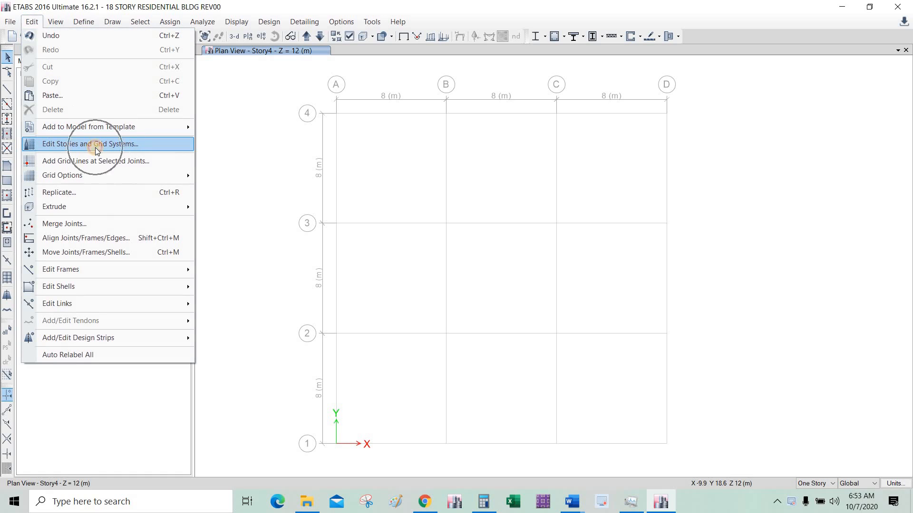
click(174, 148)
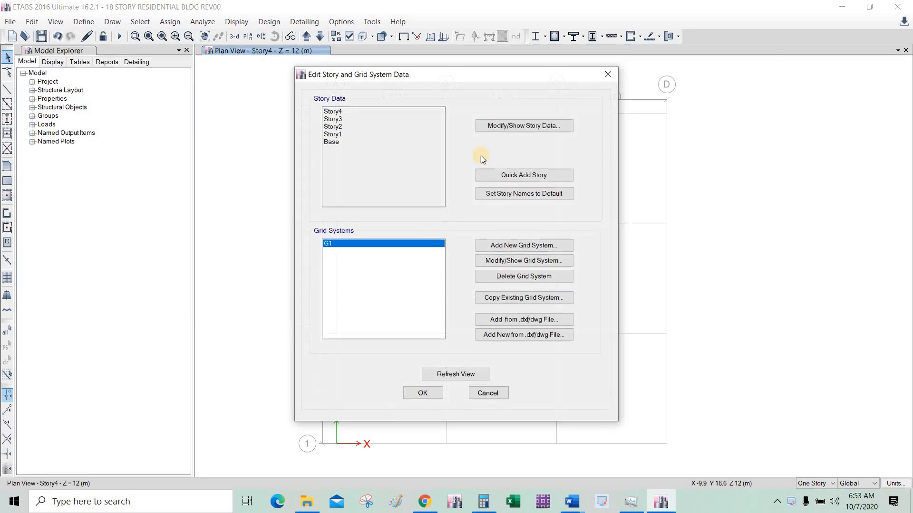
click(516, 264)
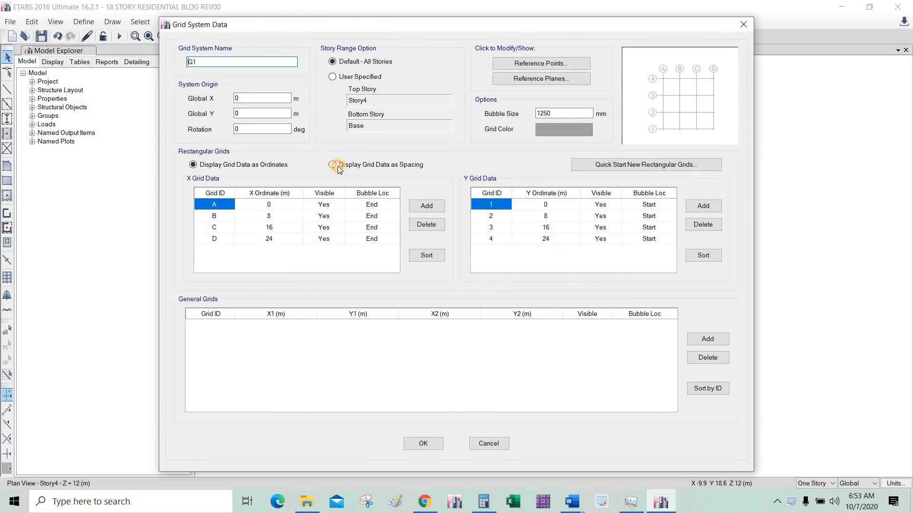
click(339, 169)
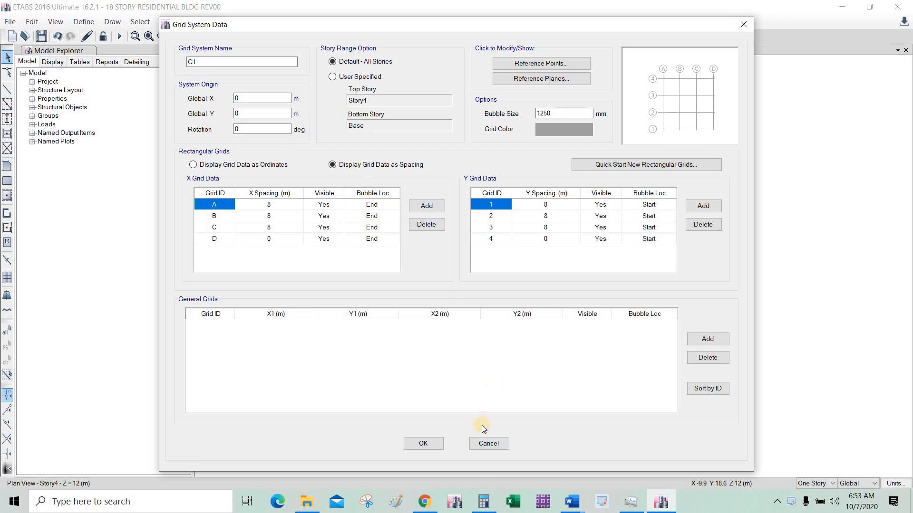
Consult the grid table in the Word manual and, back in ETABS, set the X spacing to 2 m for grid A and 8.765 m for grid B
mouse_move(583, 507)
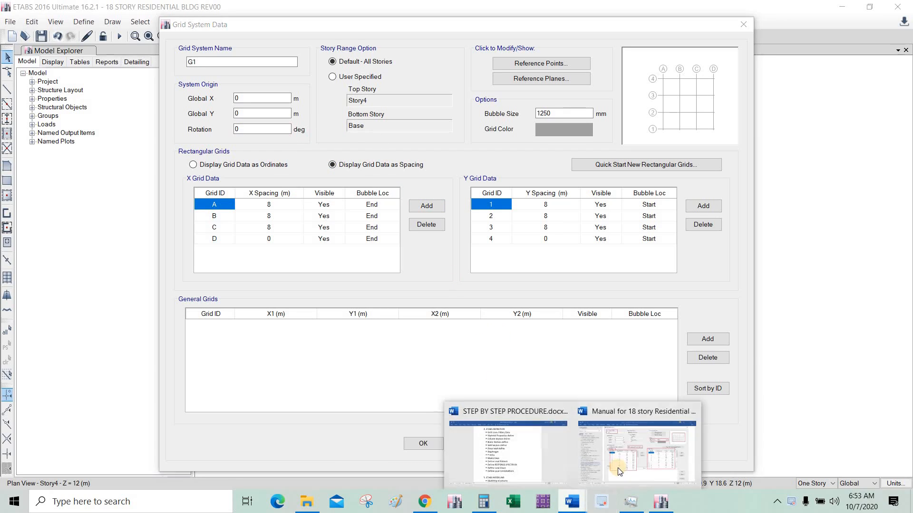
click(618, 468)
click(623, 447)
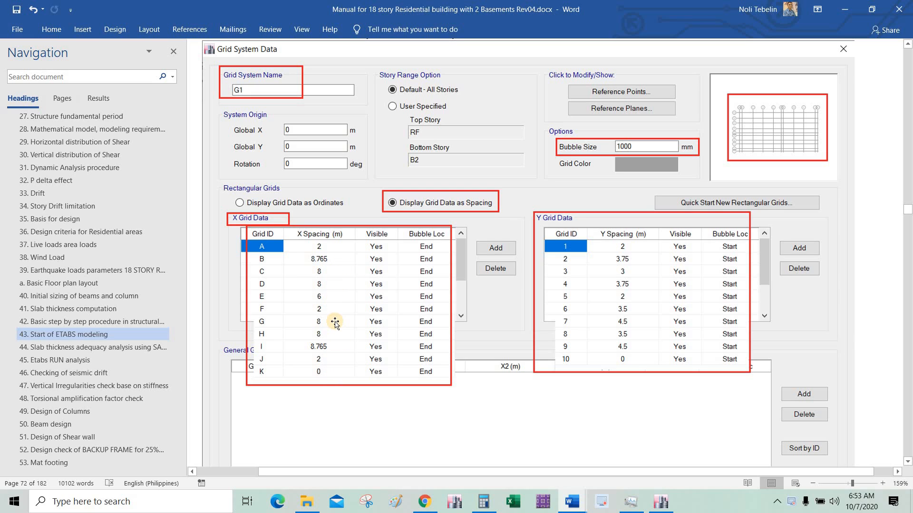
key(alt+Tab)
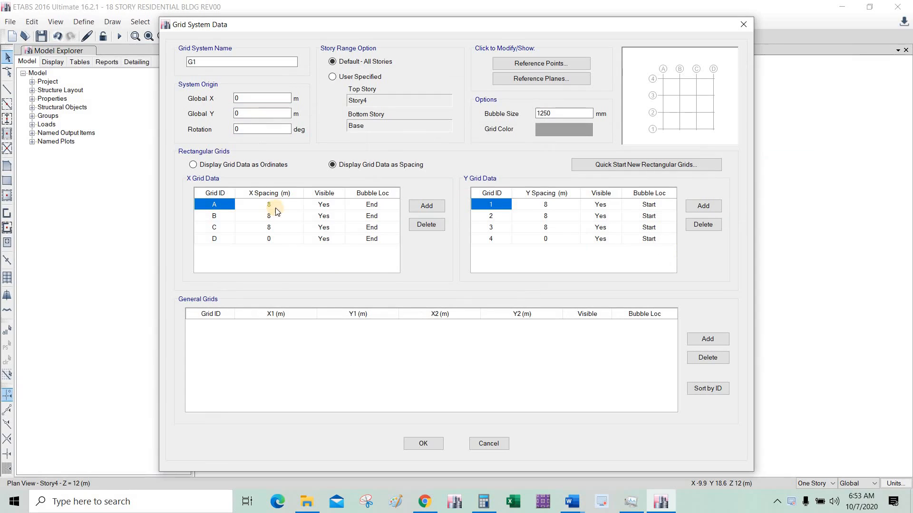
click(285, 208)
text(2)
click(284, 216)
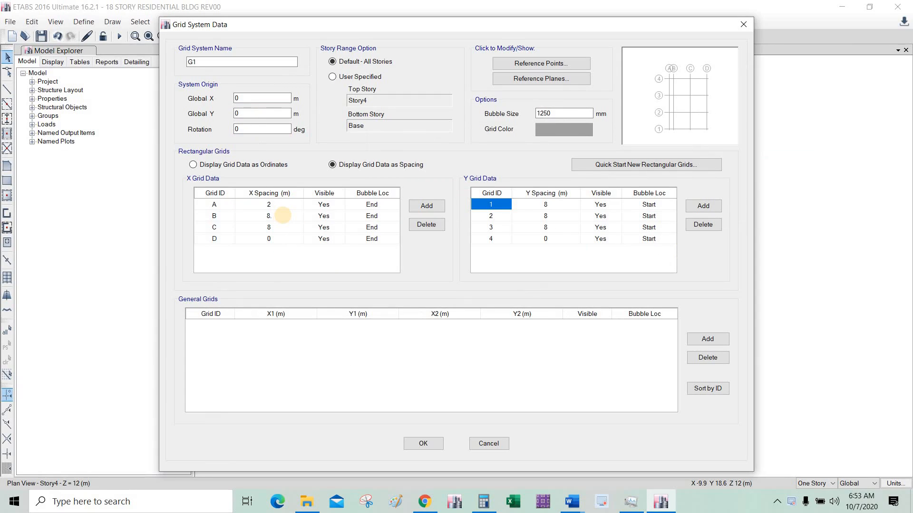
click(286, 228)
key(alt+Tab)
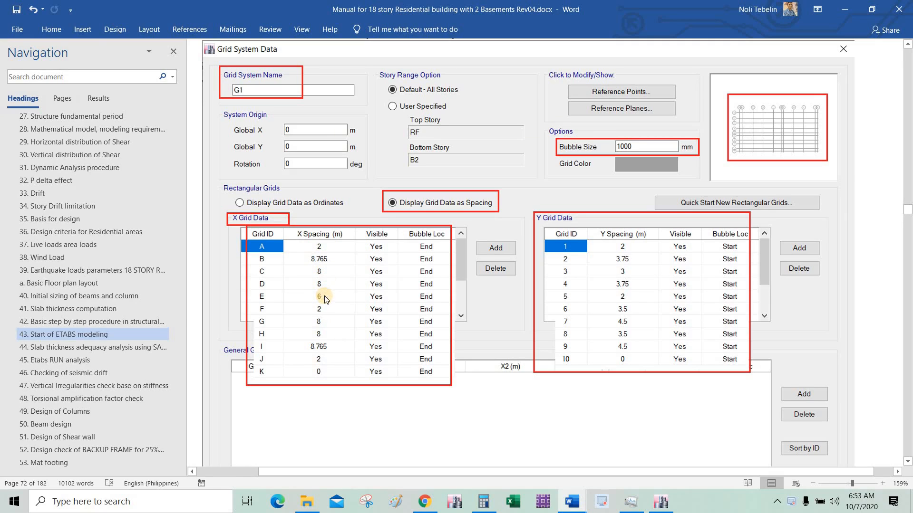
key(alt+Tab)
click(286, 240)
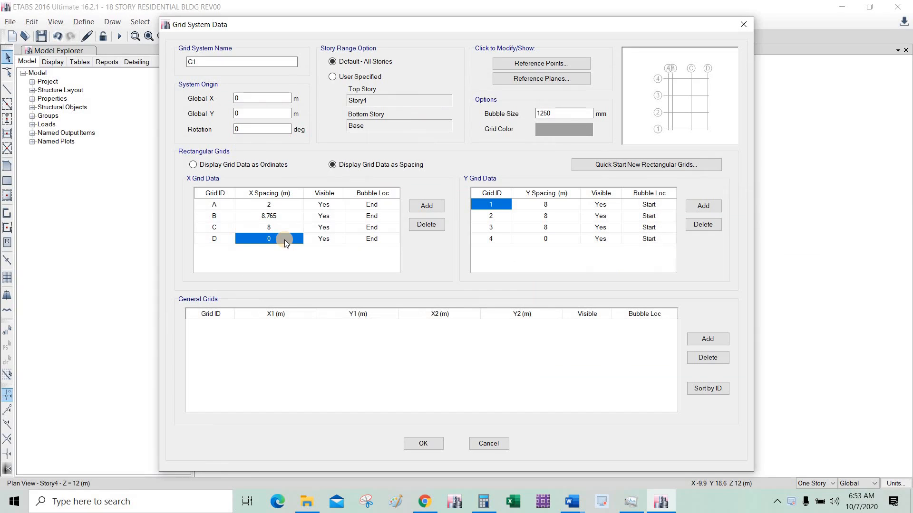
Add X grid lines E through K after grid D, matching the grid list in the Word manual
click(426, 206)
click(427, 206)
click(427, 205)
key(alt+Tab)
key(alt+Tab)
click(437, 212)
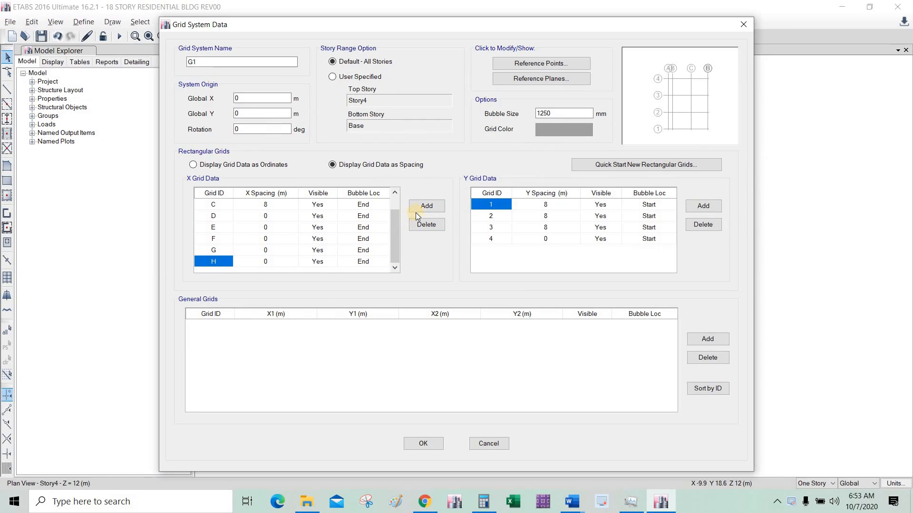
click(424, 207)
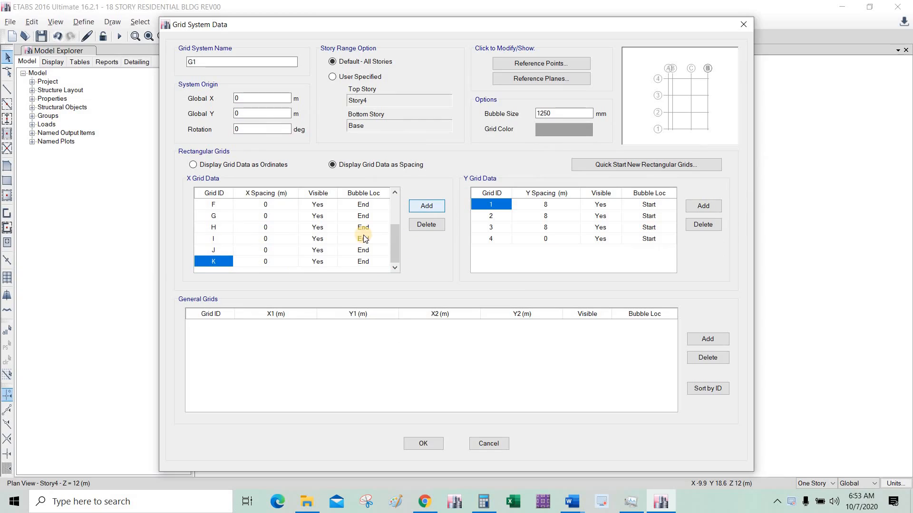
Set the X spacing to 8 m for grid D and 6 m for grid E, following the manual
scroll(295, 238, up, 2)
click(286, 230)
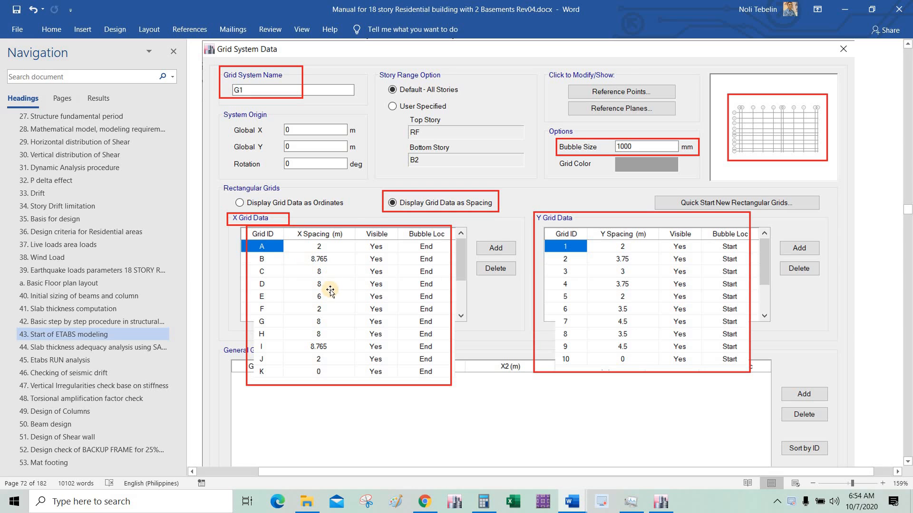
key(alt+Tab)
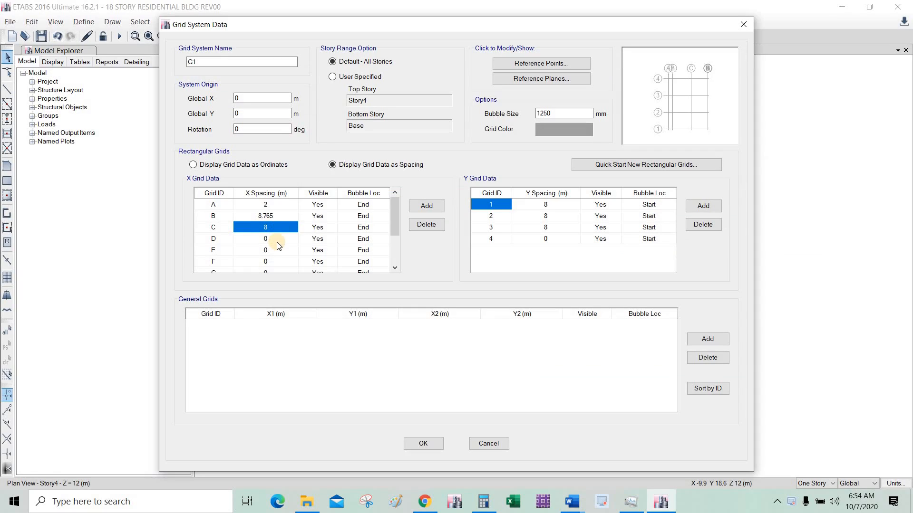
click(278, 242)
text(8)
click(280, 250)
text(6)
key(Return)
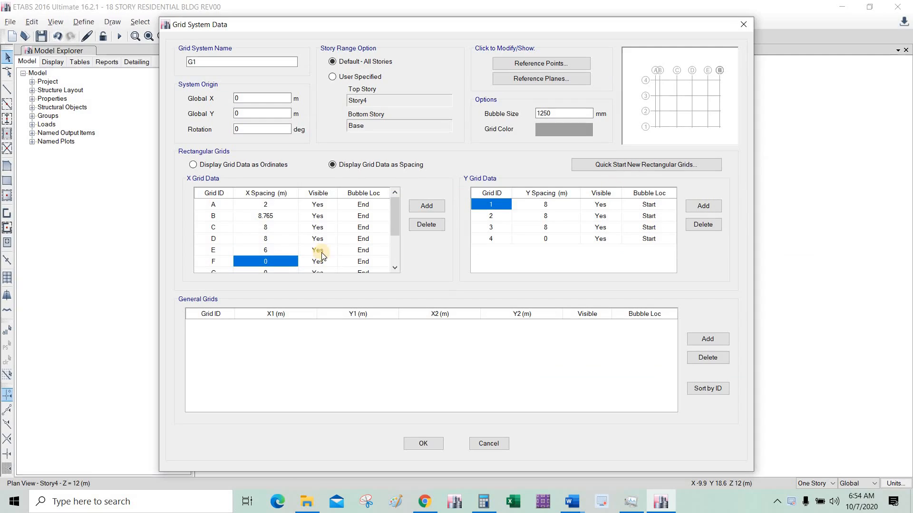
Set the X spacing to 2 m for grid F and 8 m for grids G and H, after checking the Word manual
click(695, 108)
scroll(287, 248, down, 1)
key(alt+Tab)
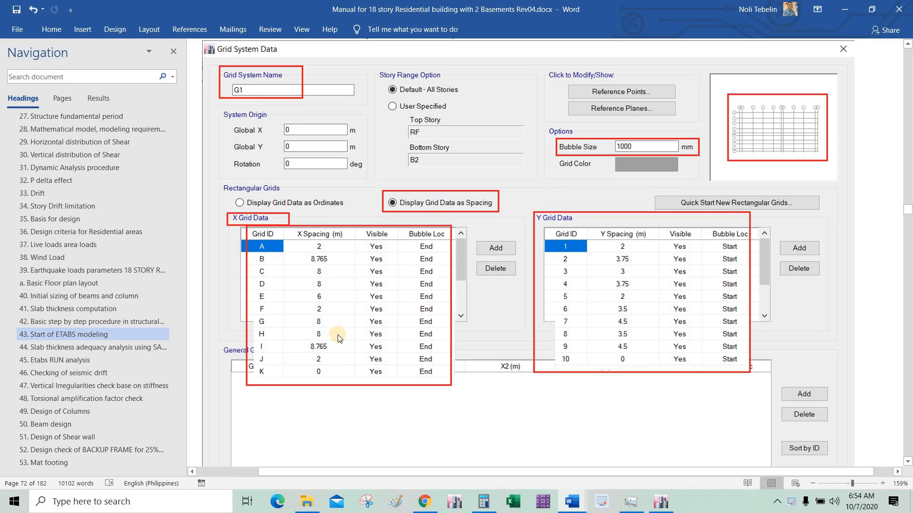
key(alt+Tab)
drag(283, 235, 284, 230)
click(284, 230)
text(2)
click(280, 239)
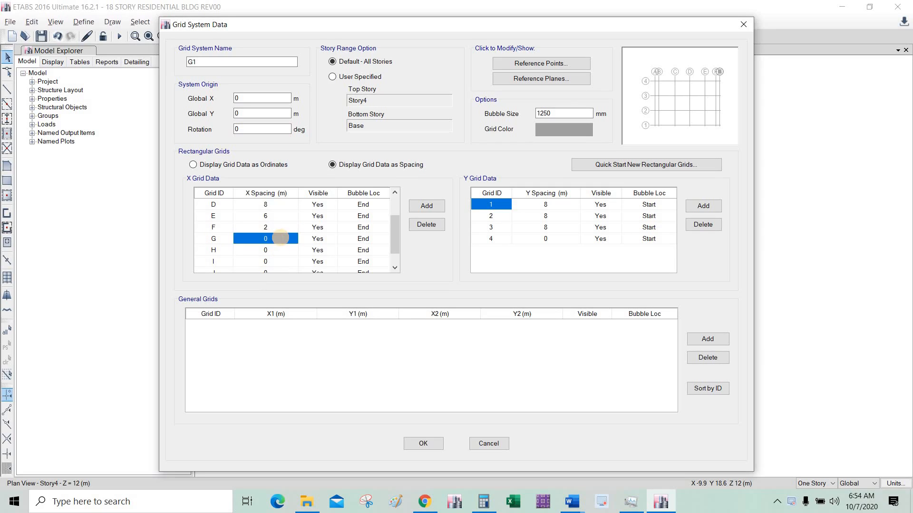
text(8)
click(281, 250)
text(8)
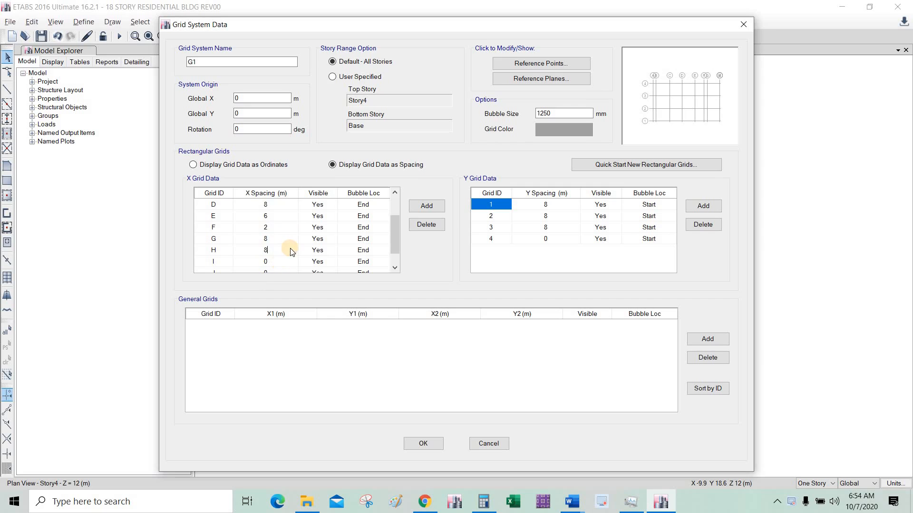
key(Return)
Check the remaining X values in the Word manual and set the spacing to 8.765 m for grid I and 2 m for grid J
key(alt+Tab)
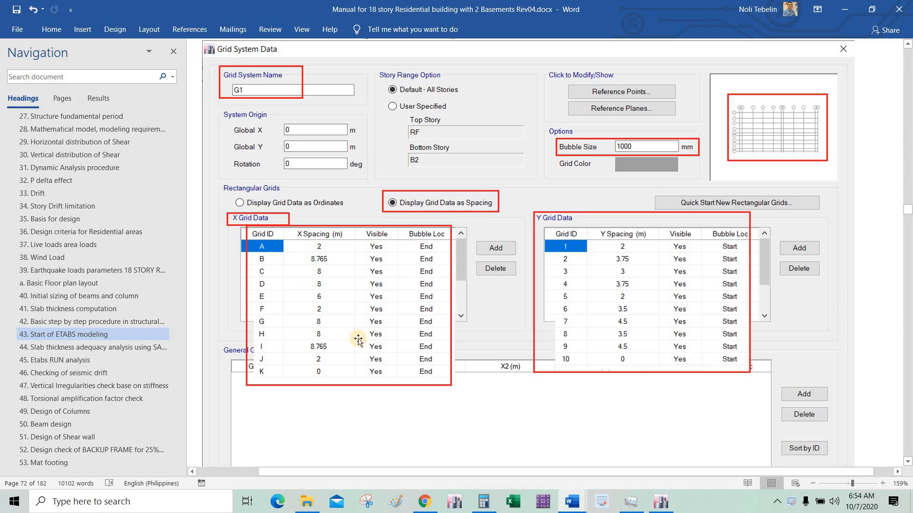
key(alt+Tab)
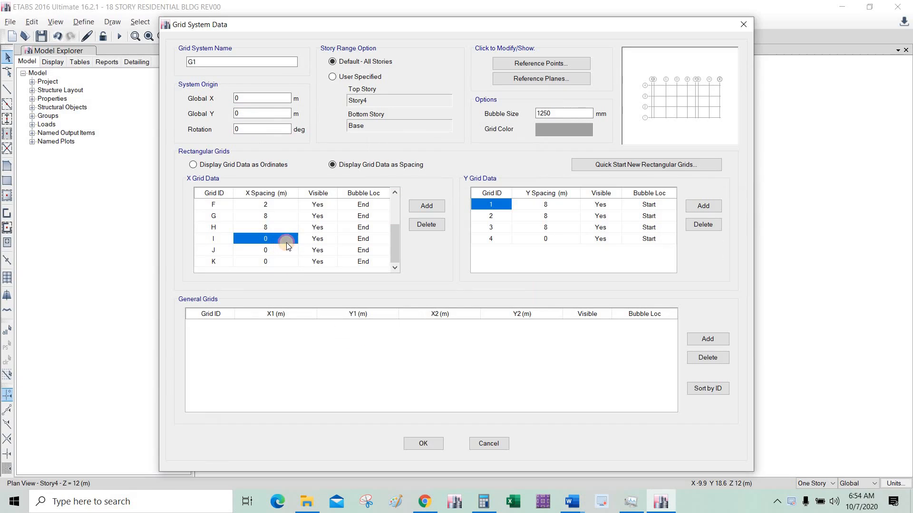
click(287, 242)
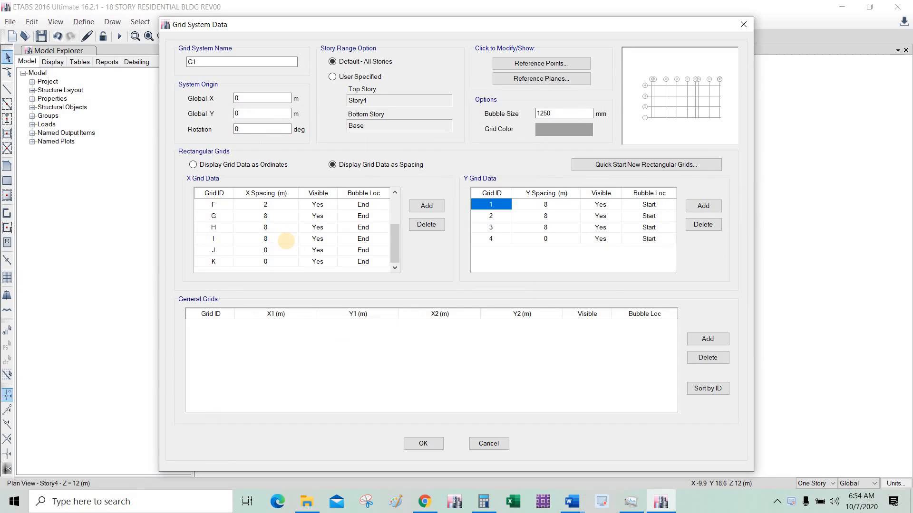
text(8.765)
key(Return)
text(2)
click(284, 260)
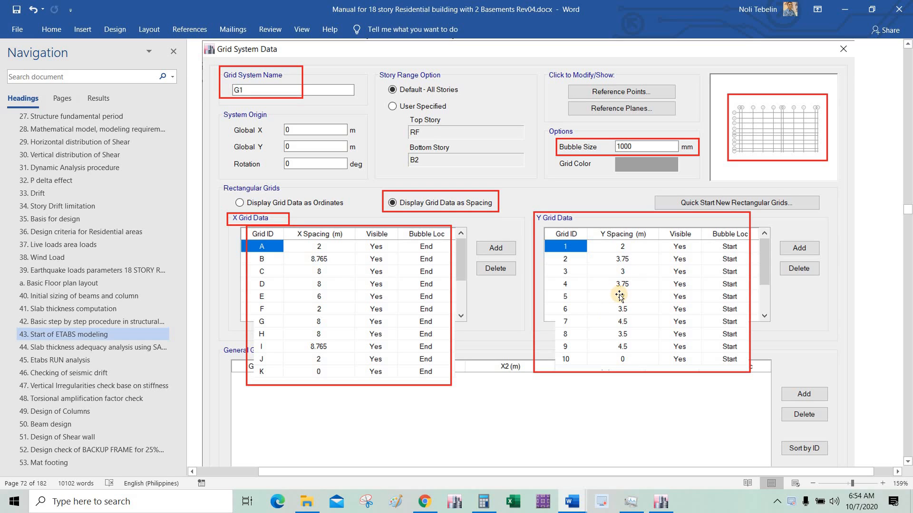
Return from the Word manual to ETABS and set the Y spacing to 2 m for grid 1 and 3.75 m for grid 2
key(alt+Tab)
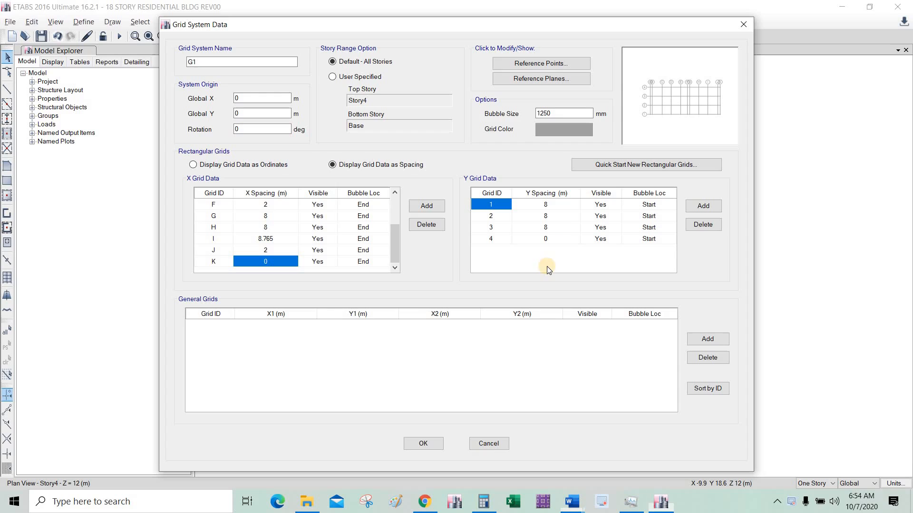
click(560, 207)
click(560, 207)
text(2)
click(557, 215)
click(557, 215)
text(3.75)
click(558, 227)
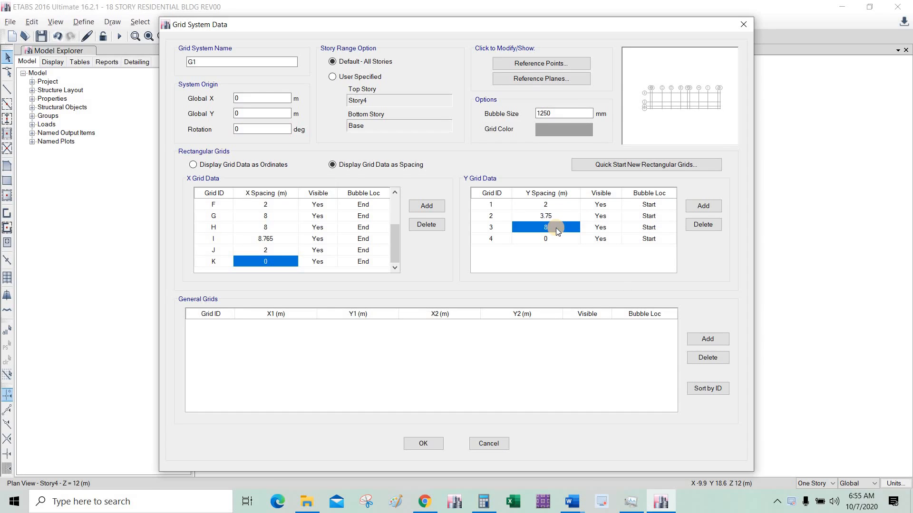
key(alt+Tab)
key(alt+Tab)
click(555, 229)
Check the Y grid list in the Word manual and add seven more Y grid lines after grid 4
key(alt+Tab)
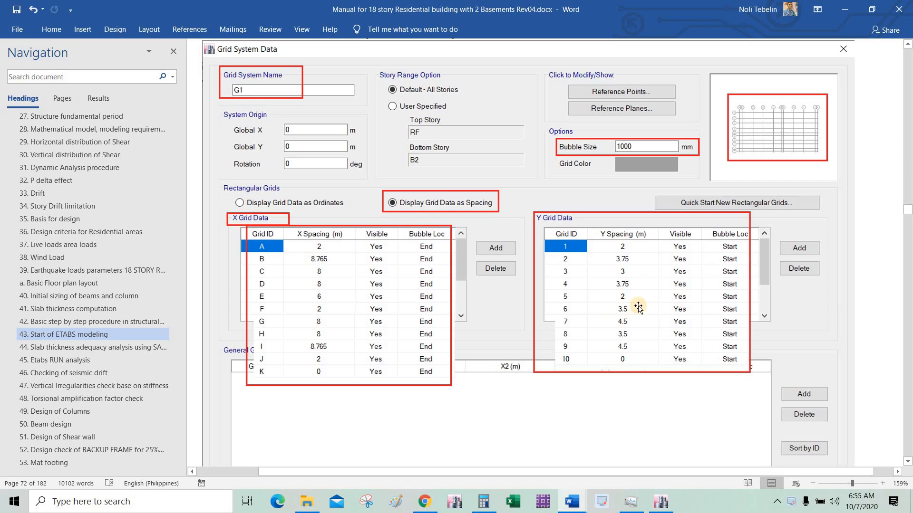
scroll(670, 288, down, 1)
key(alt+Tab)
click(697, 207)
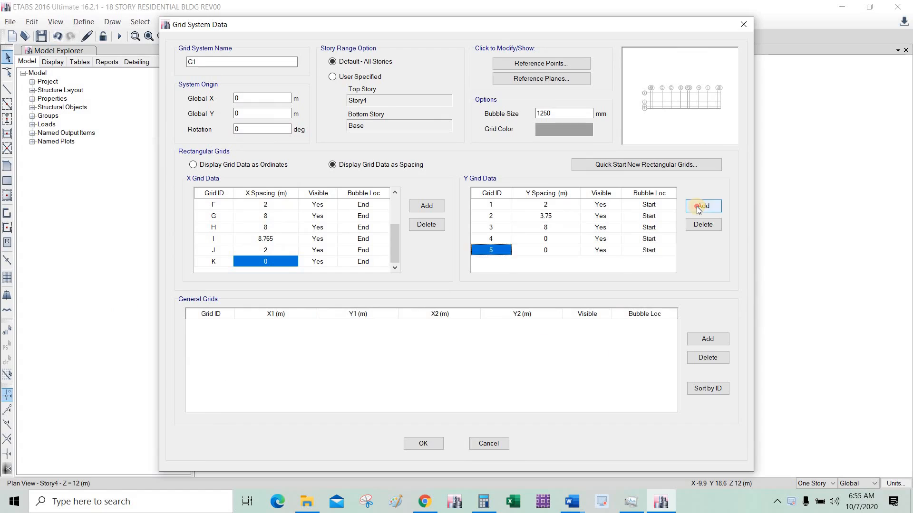
click(697, 206)
click(697, 206)
click(697, 207)
click(698, 207)
click(703, 207)
click(708, 206)
click(709, 206)
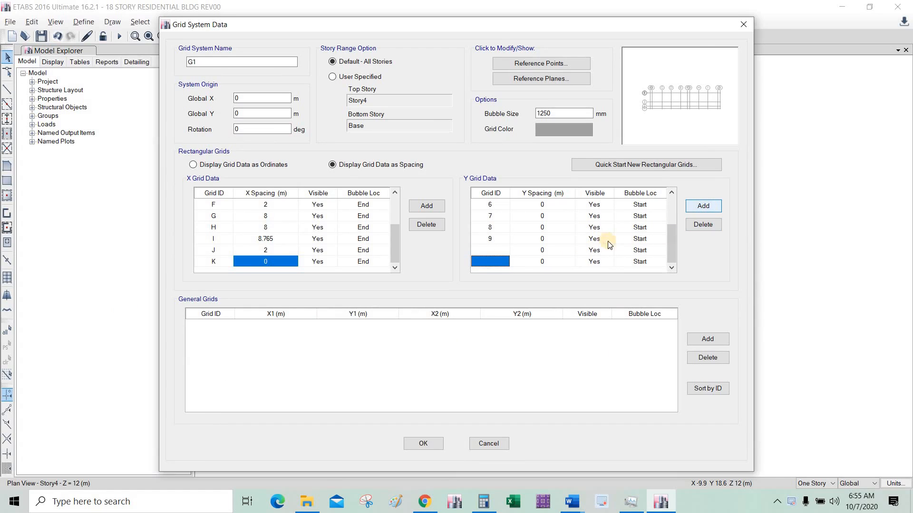
Name the tenth Y grid line 10 and delete the surplus unnamed line after it
click(495, 251)
text(10)
key(Return)
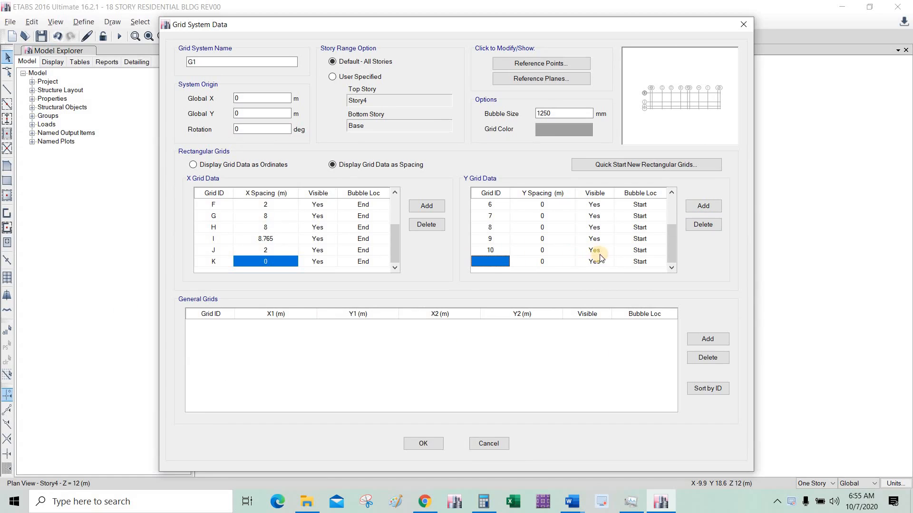
click(689, 234)
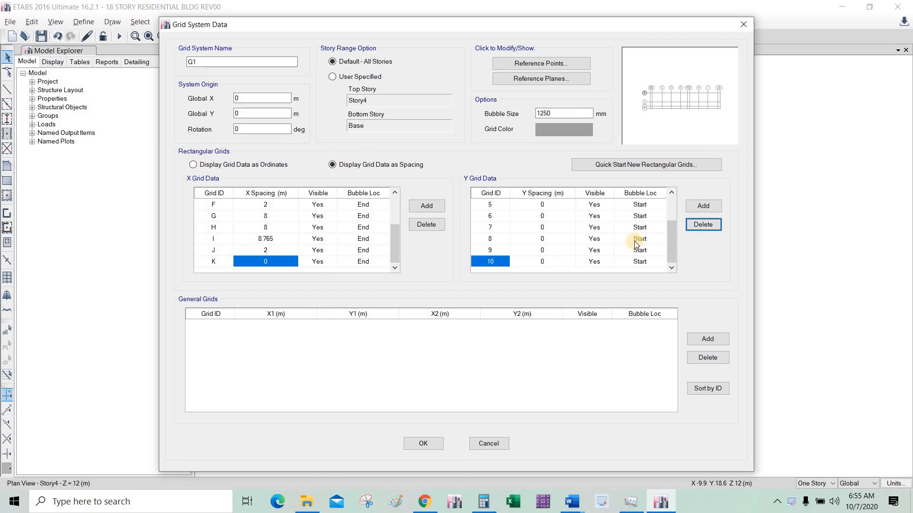
Set the Y spacing to 3 m for grid 3 and 3.75 m for grid 4, as listed in the Word manual
click(563, 229)
key(alt+Tab)
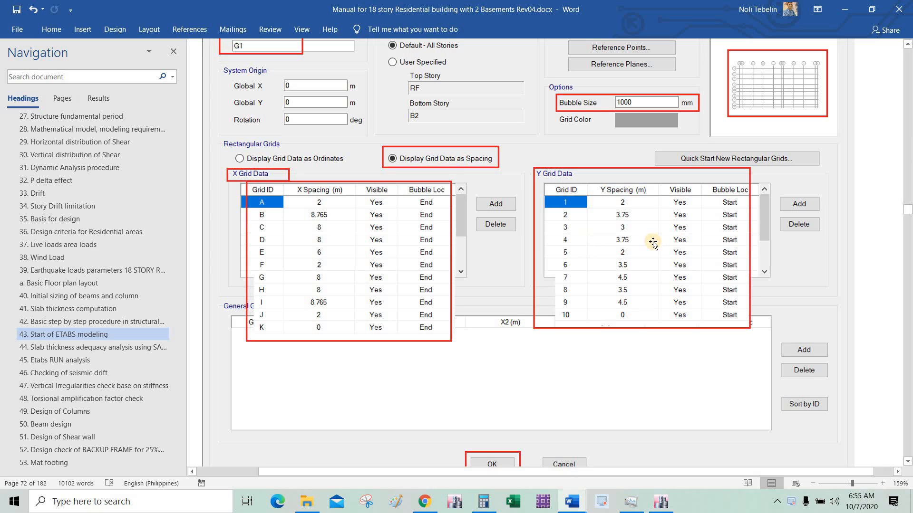
key(alt+Tab)
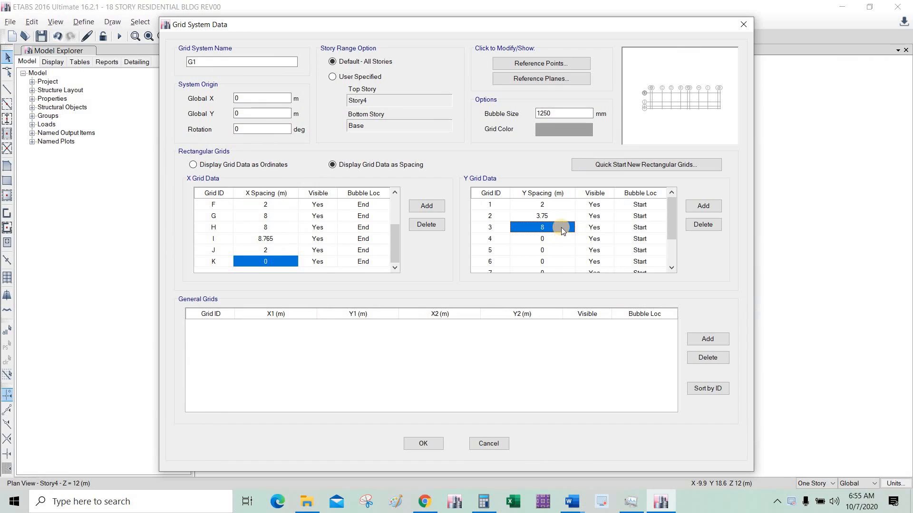
text(3)
click(563, 239)
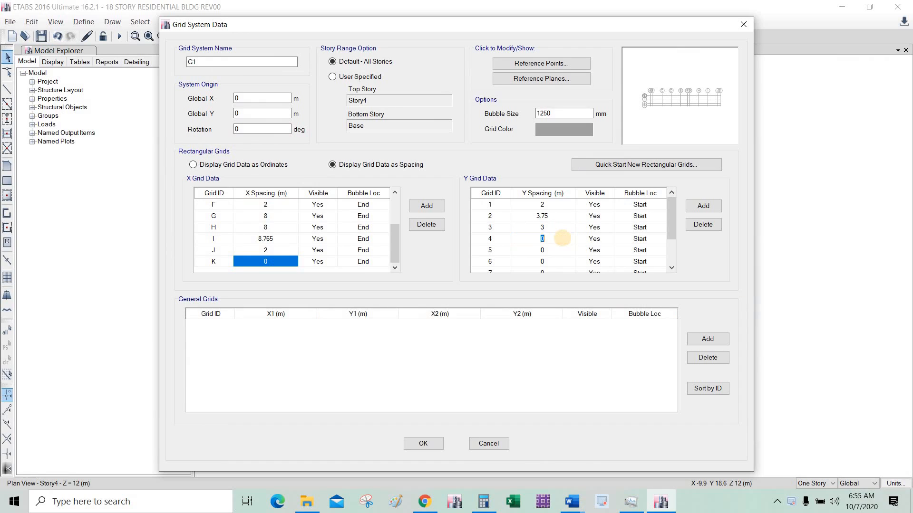
text(3.75)
key(Return)
Check the Y grid list in the Word manual and set the Y spacing in ETABS to 2 m for grid 5 and 3.5 m for grid 6
key(alt+Tab)
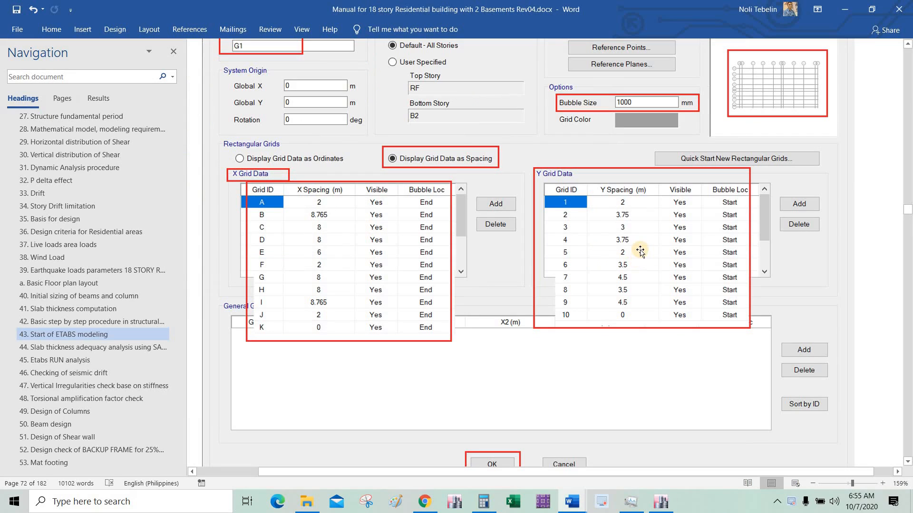
scroll(640, 251, down, 1)
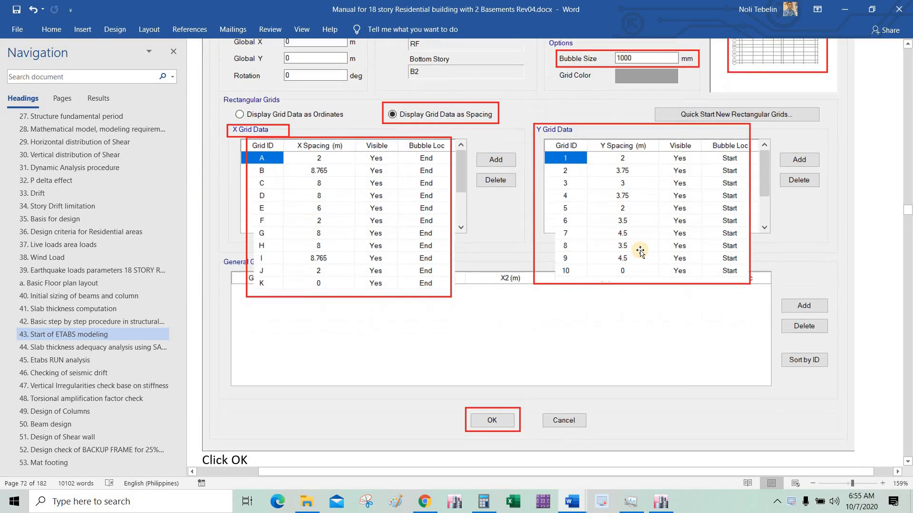
key(alt+Tab)
text(2)
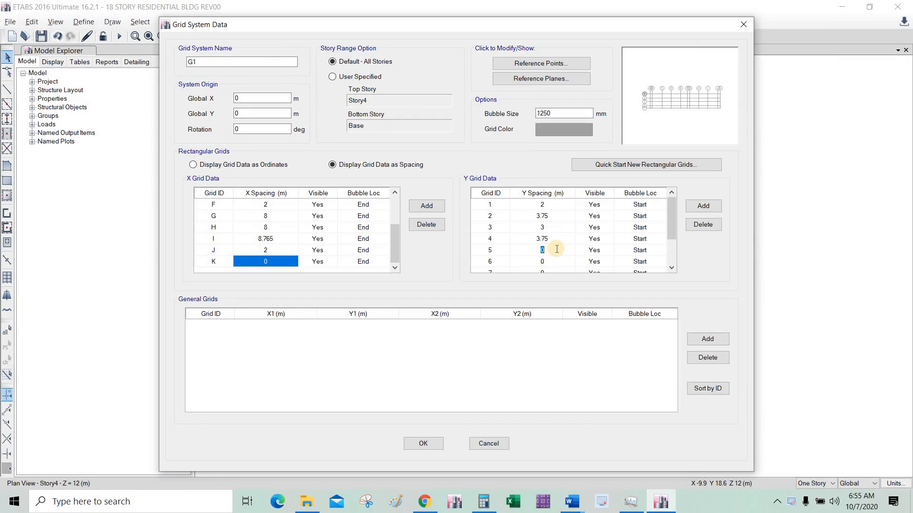
double_click(560, 261)
text(3.5)
click(567, 258)
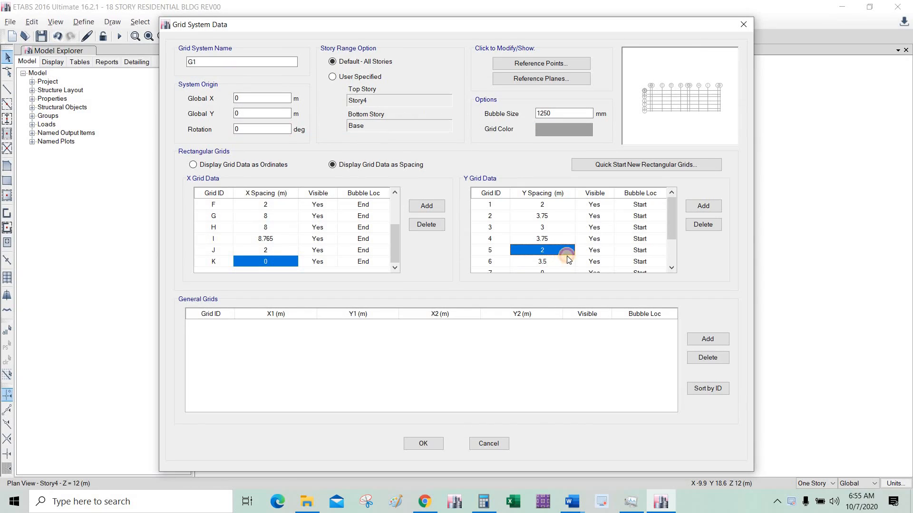
Set the Y spacing to 4.5 m for grid 7 and 3.5 m for grid 8, following the Word manual's list
scroll(568, 259, down, 2)
key(alt+Tab)
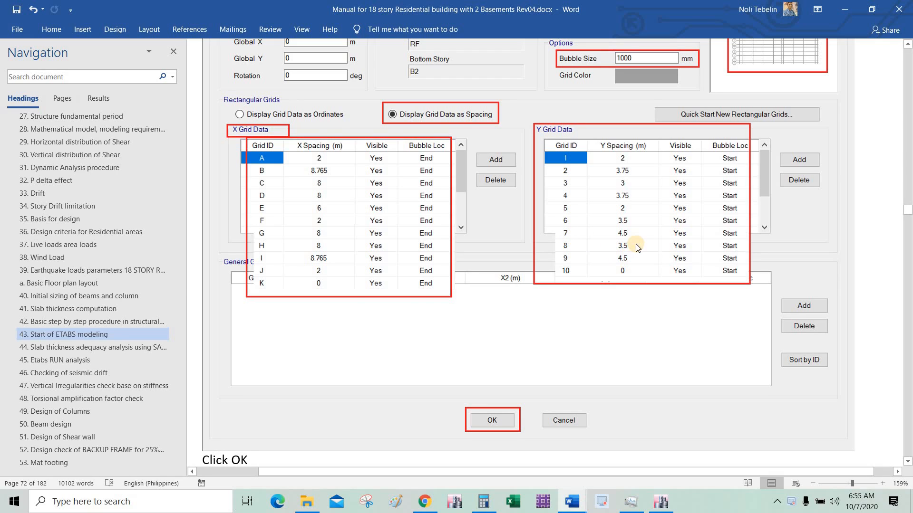
key(alt+Tab)
click(557, 227)
click(557, 228)
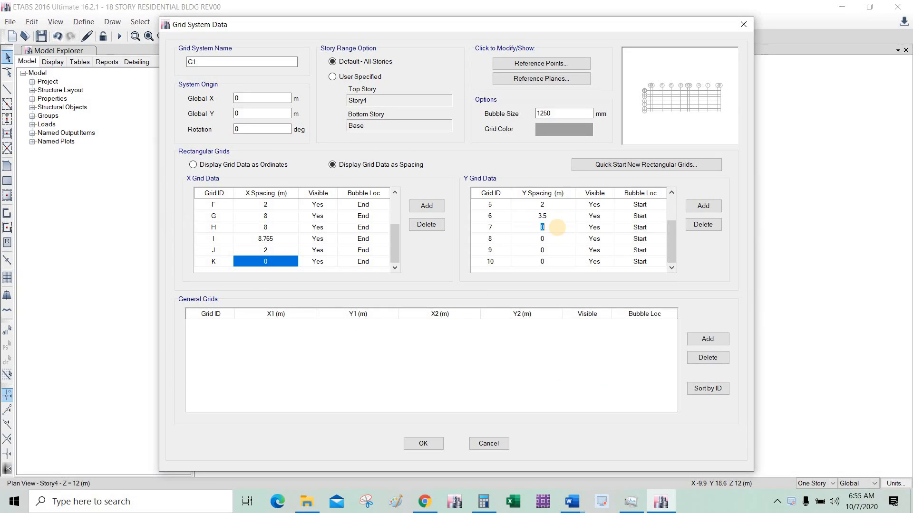
text(4.5)
click(556, 239)
click(556, 239)
text(3.5)
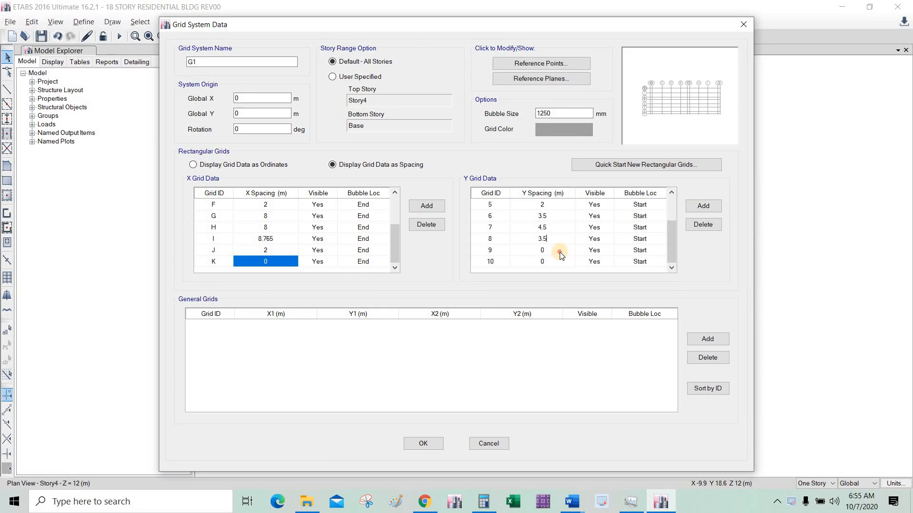
Set the Y spacing of grid 9 to 4.5 m as in the Word manual and apply the grid system to the model
click(560, 251)
key(alt+Tab)
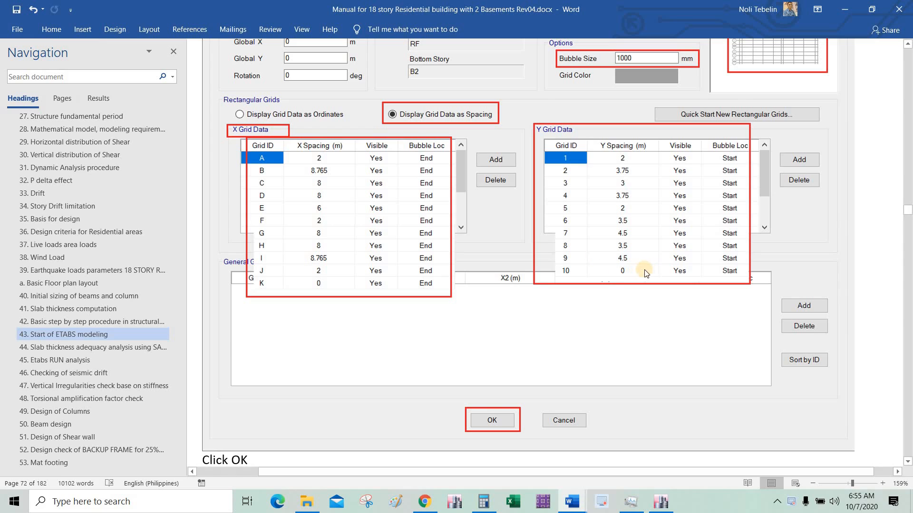
key(alt+Tab)
click(556, 251)
text(4.5)
click(551, 260)
click(409, 444)
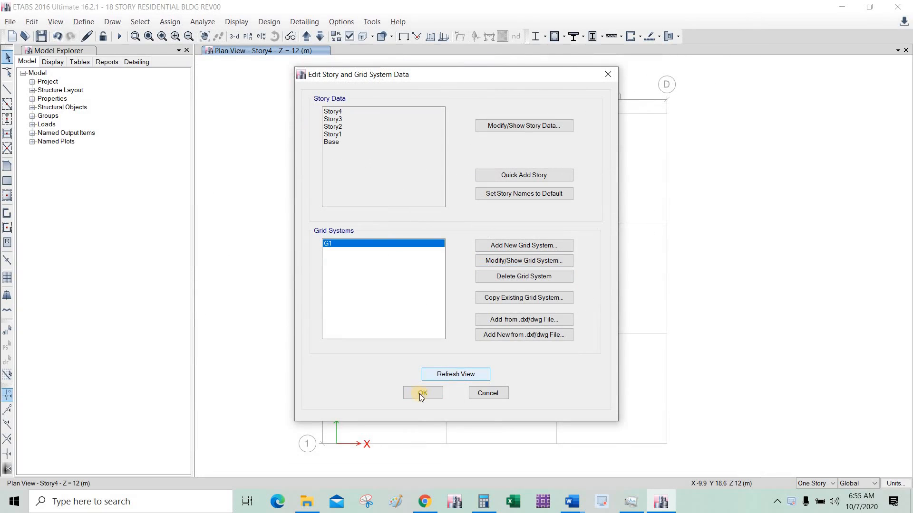
click(422, 392)
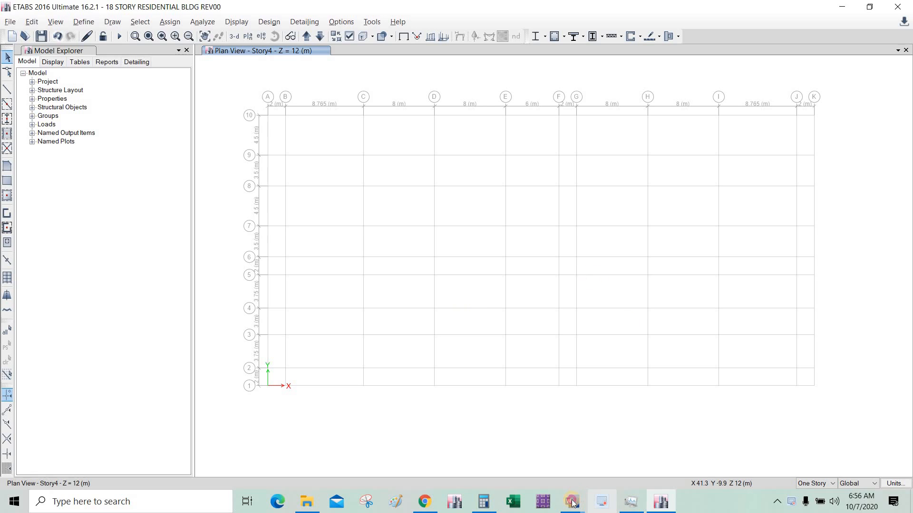
Compare the ETABS plan grid with the grid line output figure in the Word manual, checking grid labels and spacings in both directions
click(664, 459)
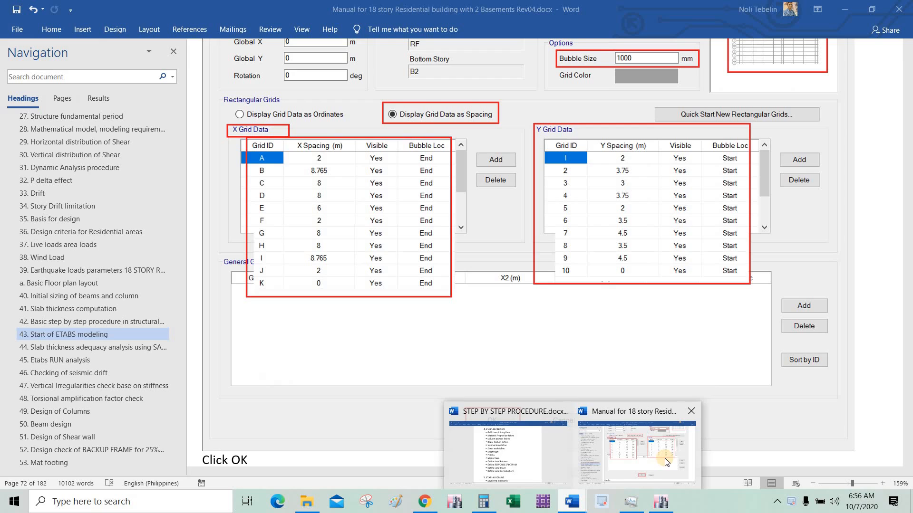
scroll(530, 340, down, 10)
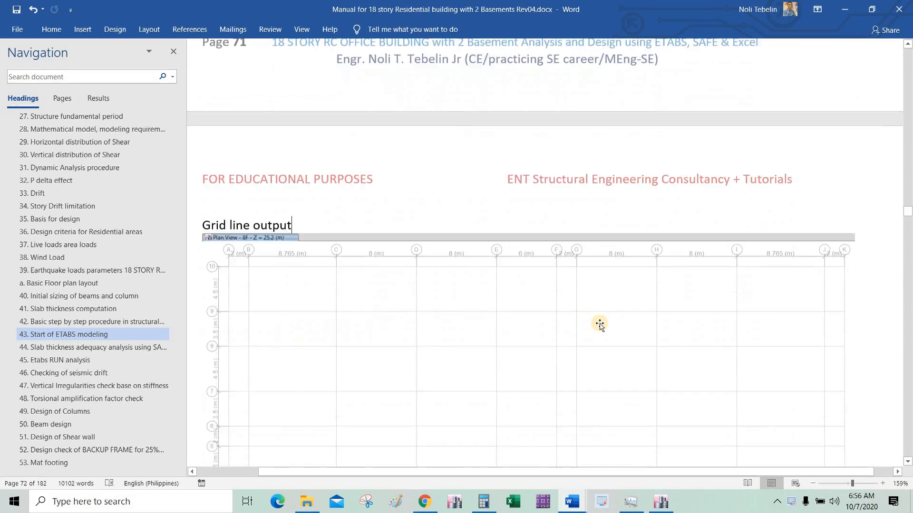
scroll(600, 325, up, 1)
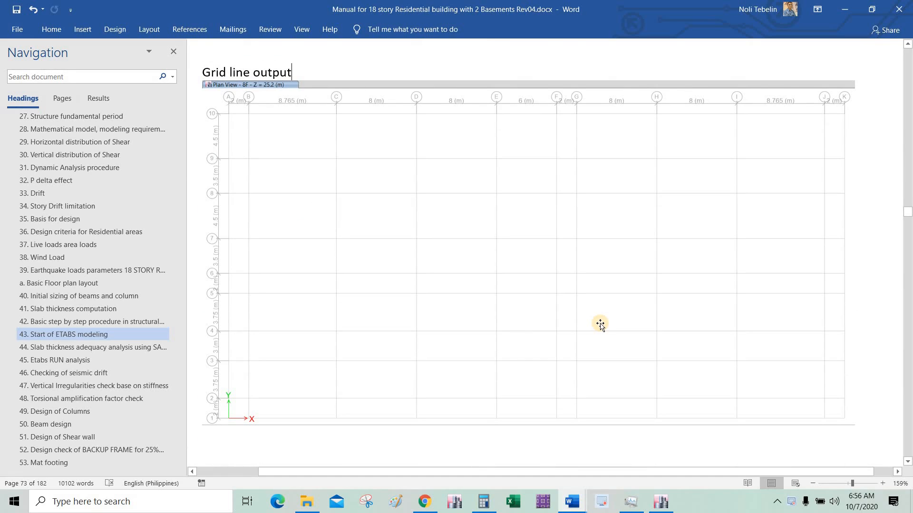
key(alt+Tab)
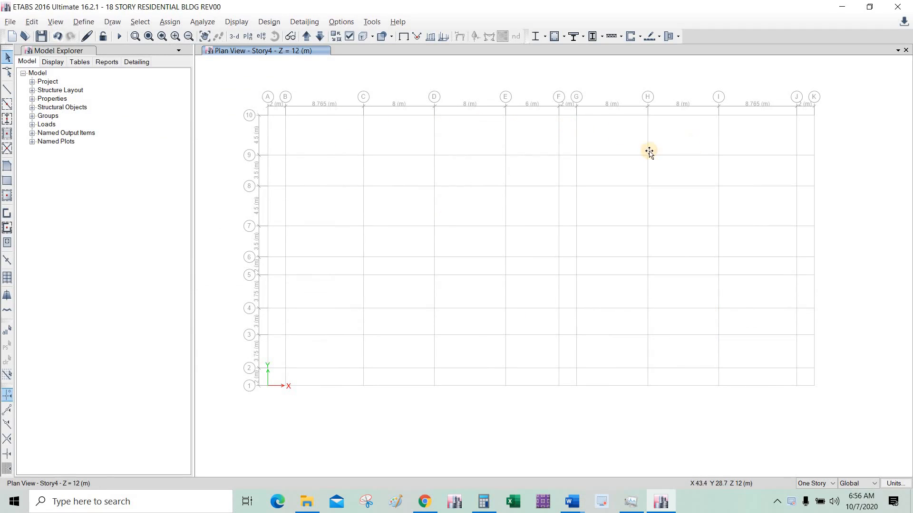
key(alt+Tab)
key(alt+Tab)
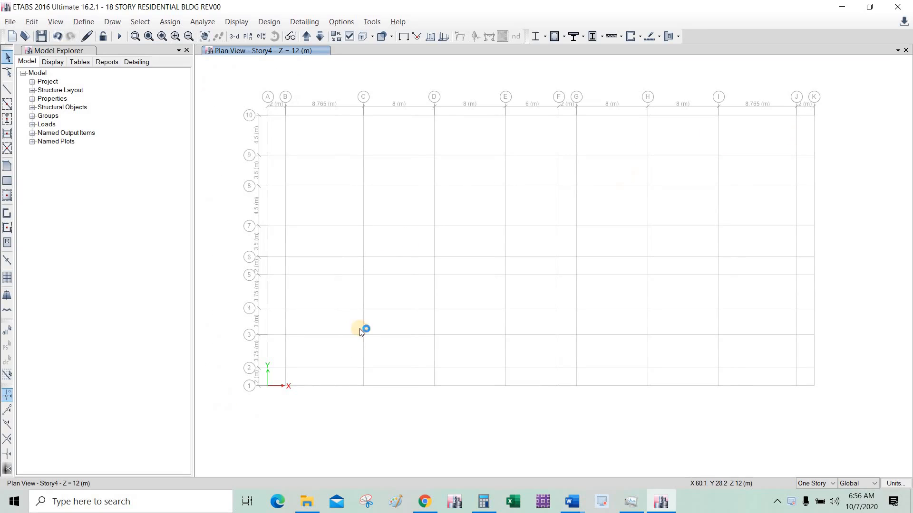
key(alt+Tab)
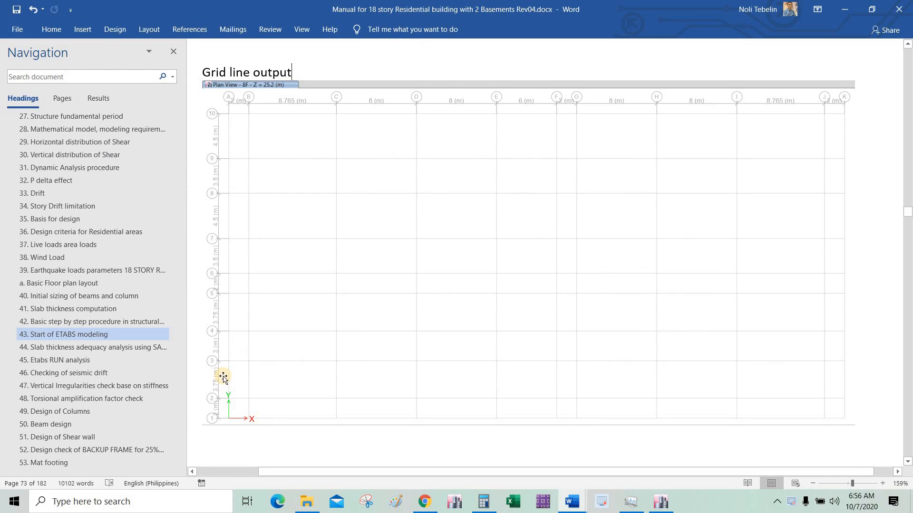
key(alt+Tab)
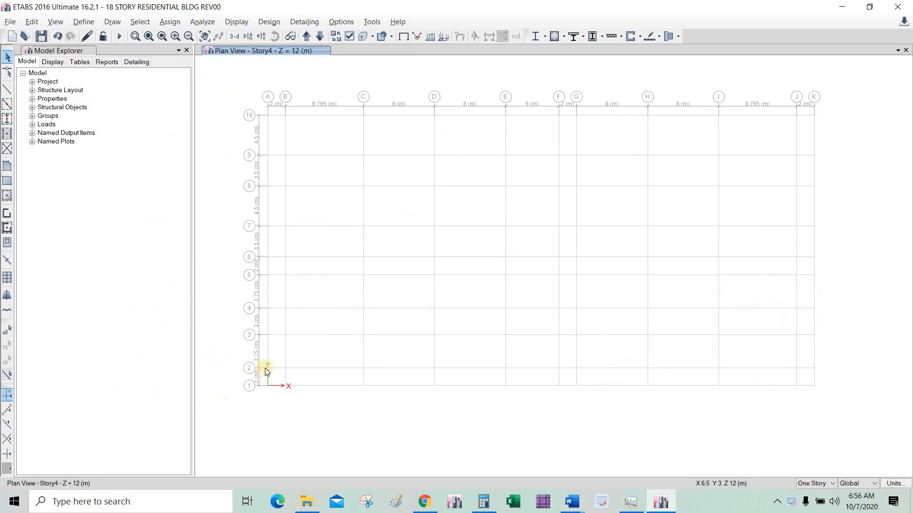
key(alt+Tab)
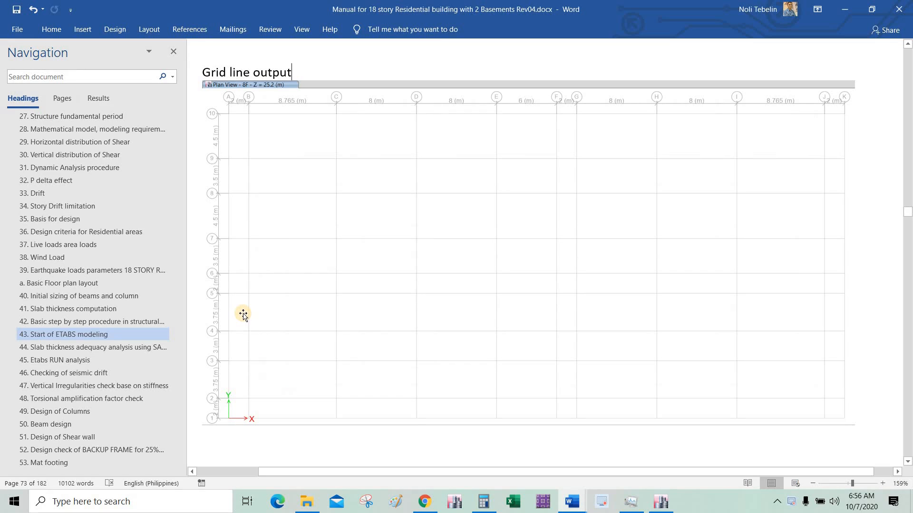
key(alt+Tab)
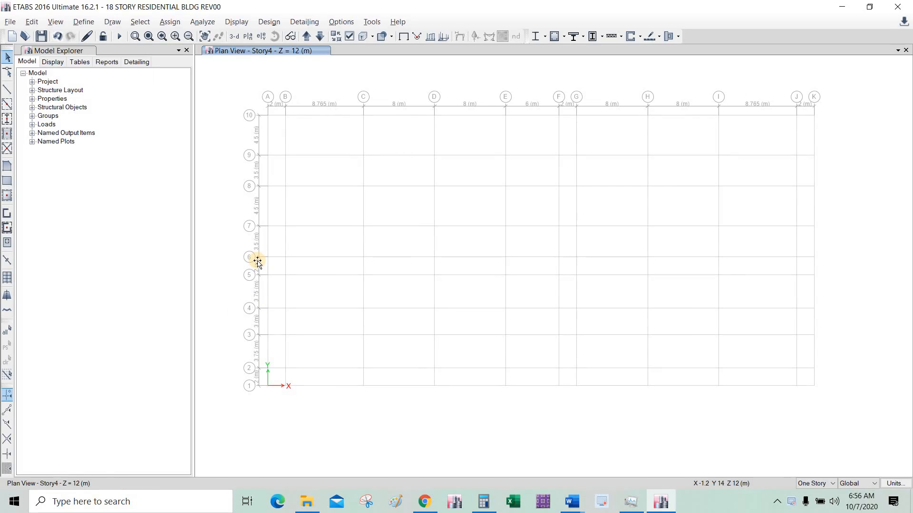
key(alt+Tab)
key(alt+Tab)
key(alt+Tab)
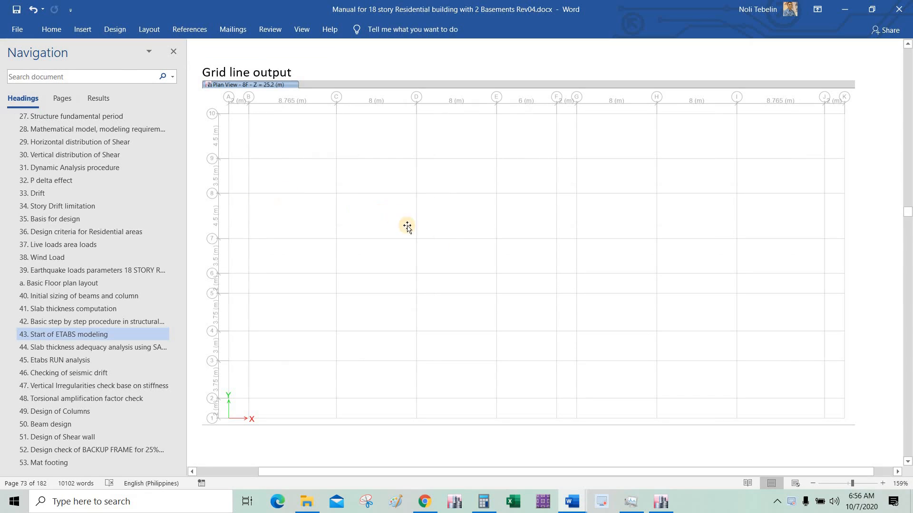
click(440, 259)
key(alt+Tab)
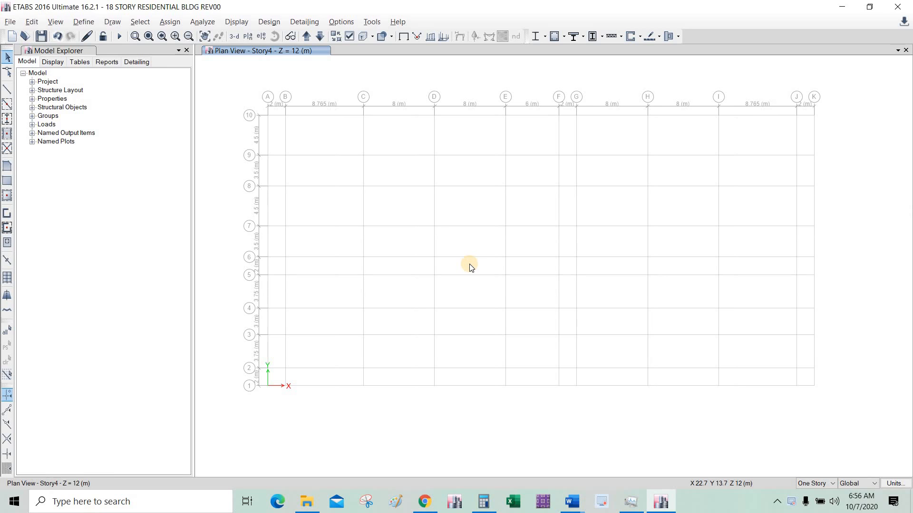
Return to the Word manual and read the section on modifying story data, examining the table of story names, heights and elevations
mouse_move(572, 501)
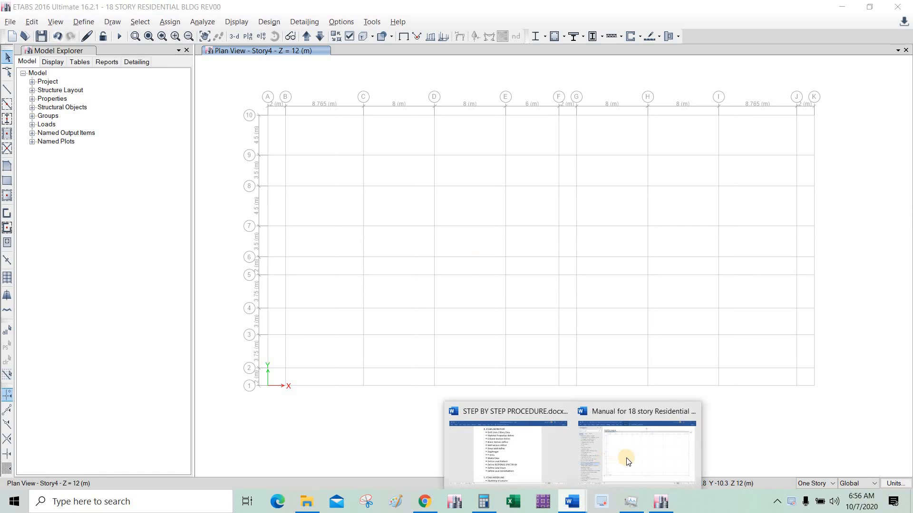
click(627, 460)
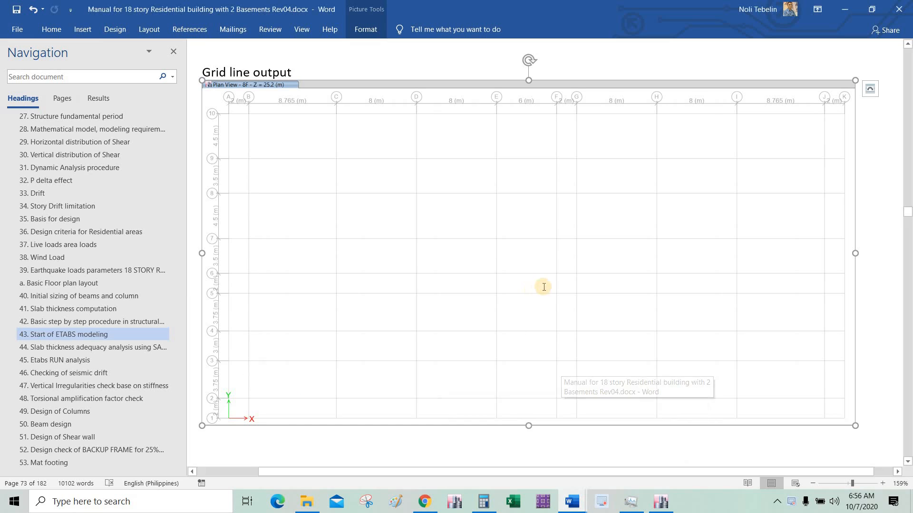
scroll(547, 280, down, 5)
scroll(548, 282, down, 10)
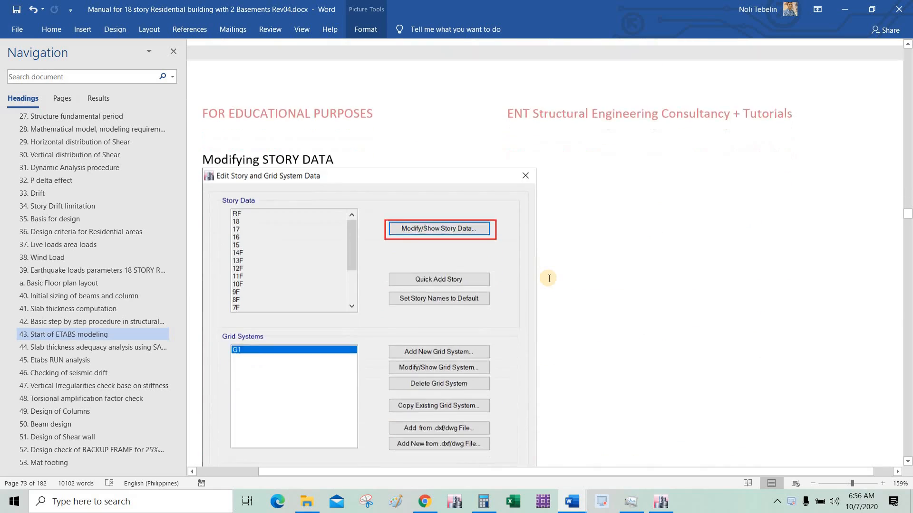
scroll(309, 167, down, 1)
scroll(333, 152, up, 2)
click(343, 157)
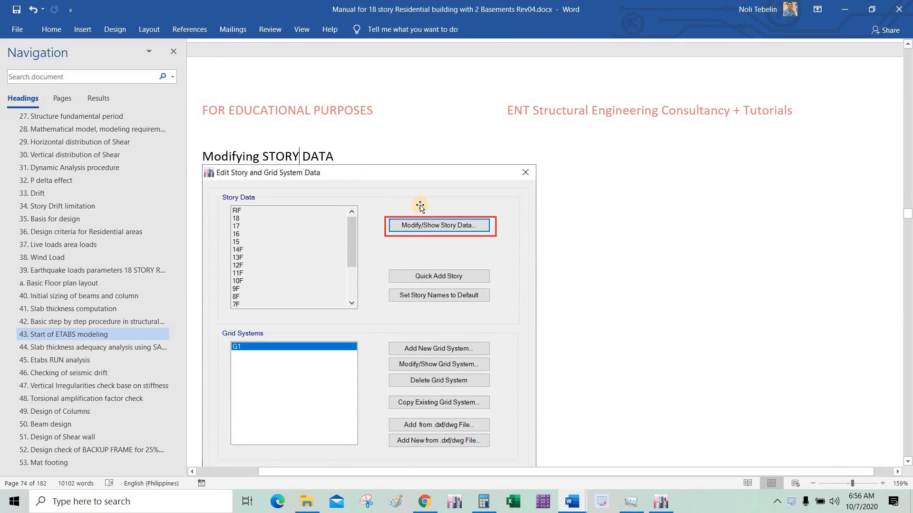
scroll(422, 212, down, 3)
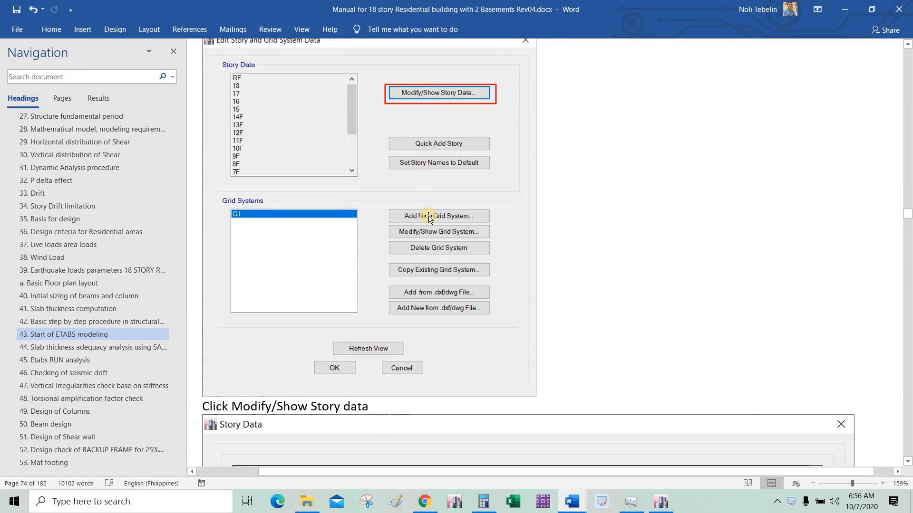
scroll(385, 162, down, 5)
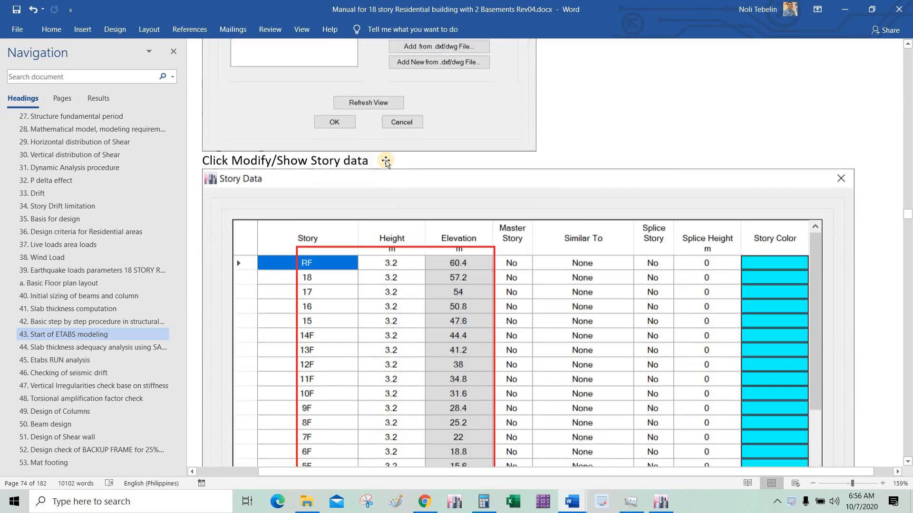
scroll(385, 162, down, 2)
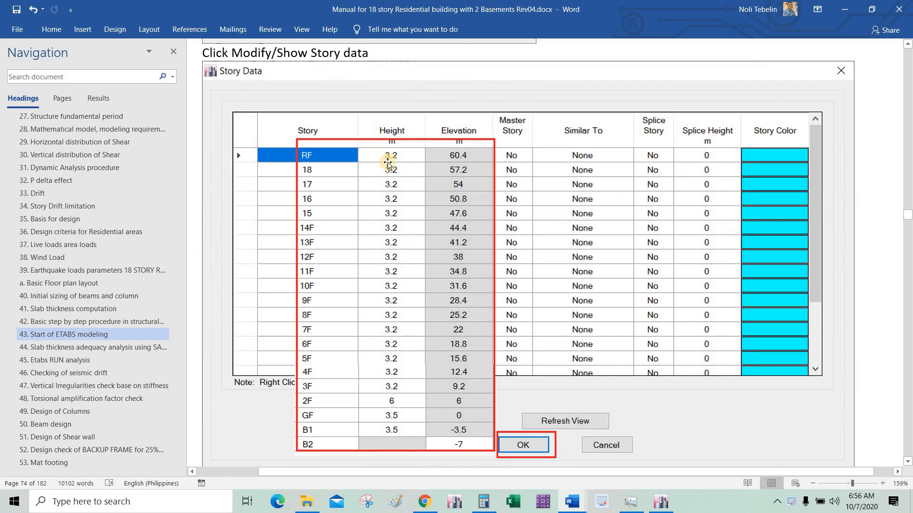
scroll(391, 166, down, 1)
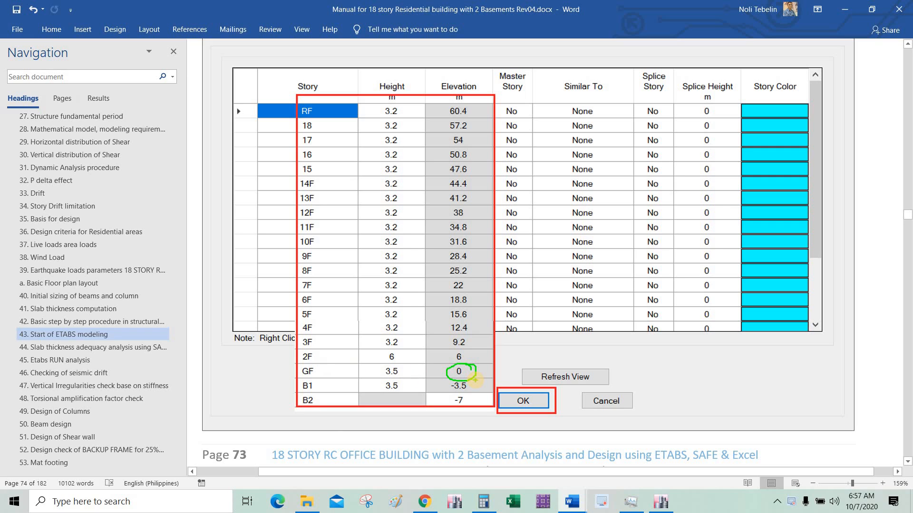
drag(289, 379, 321, 376)
mouse_move(400, 376)
mouse_down()
mouse_move(461, 383)
mouse_move(482, 368)
mouse_up()
mouse_move(429, 360)
mouse_down()
mouse_move(303, 364)
mouse_move(290, 377)
mouse_up()
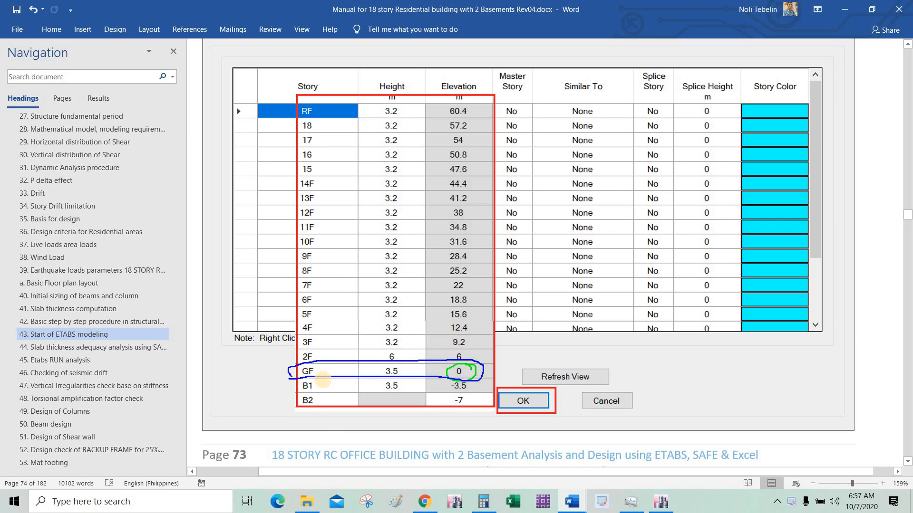
mouse_move(229, 369)
mouse_down()
mouse_move(290, 368)
mouse_move(267, 379)
mouse_up()
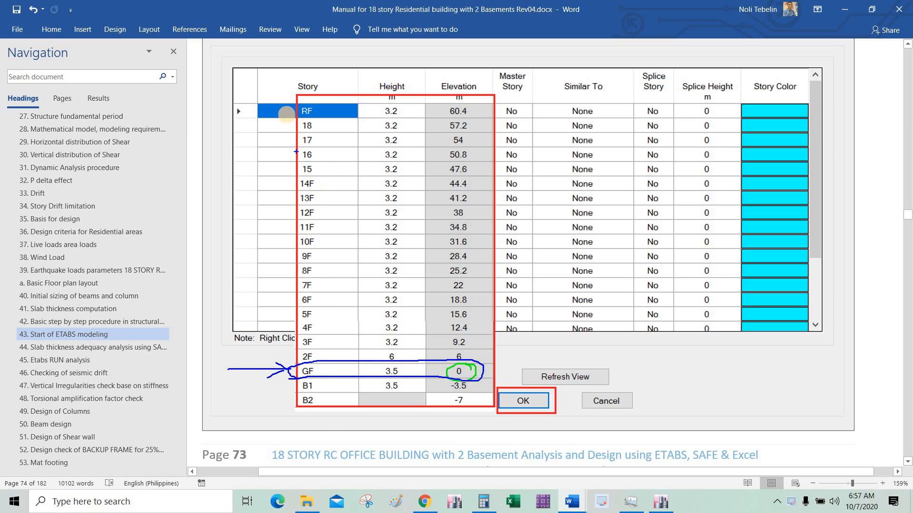
drag(285, 113, 234, 113)
mouse_move(220, 118)
mouse_down()
mouse_move(293, 111)
mouse_move(276, 126)
mouse_up()
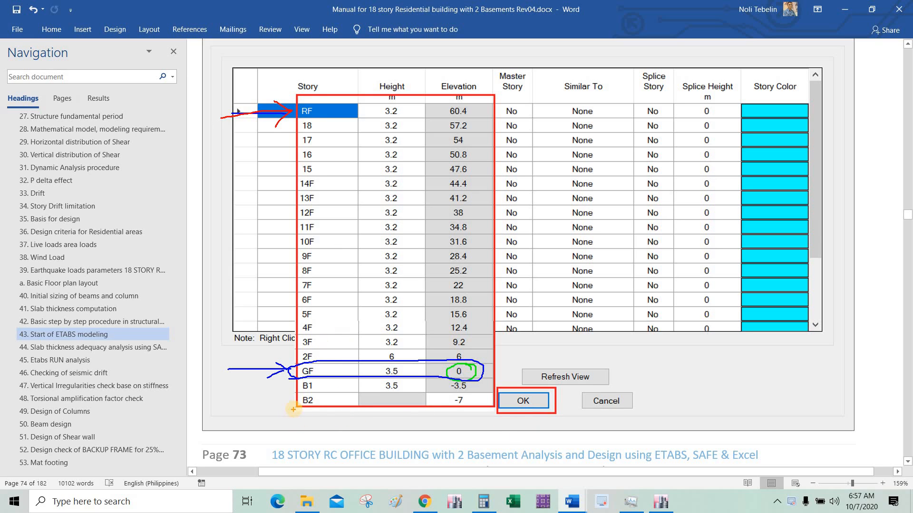
mouse_move(150, 399)
mouse_down()
mouse_move(295, 410)
mouse_move(288, 397)
mouse_move(280, 417)
mouse_up()
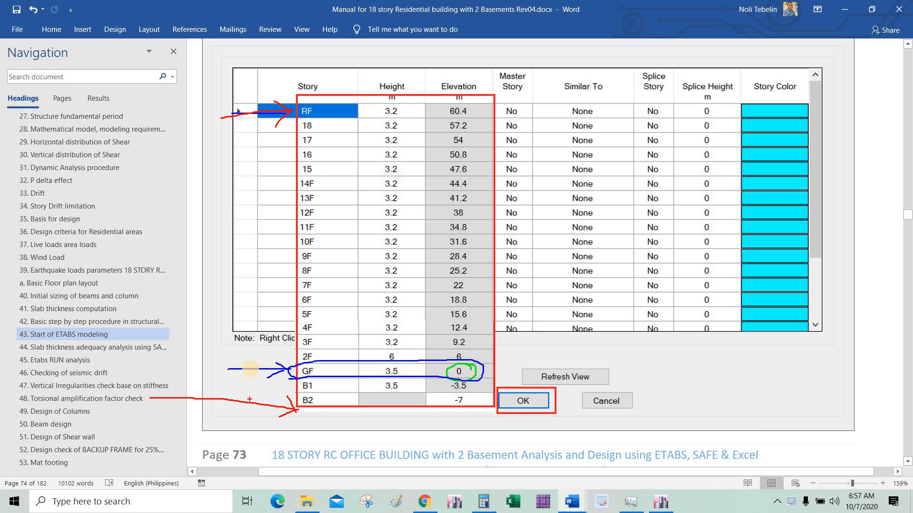
drag(250, 369, 249, 404)
drag(247, 372, 252, 372)
drag(248, 370, 251, 368)
key(Escape)
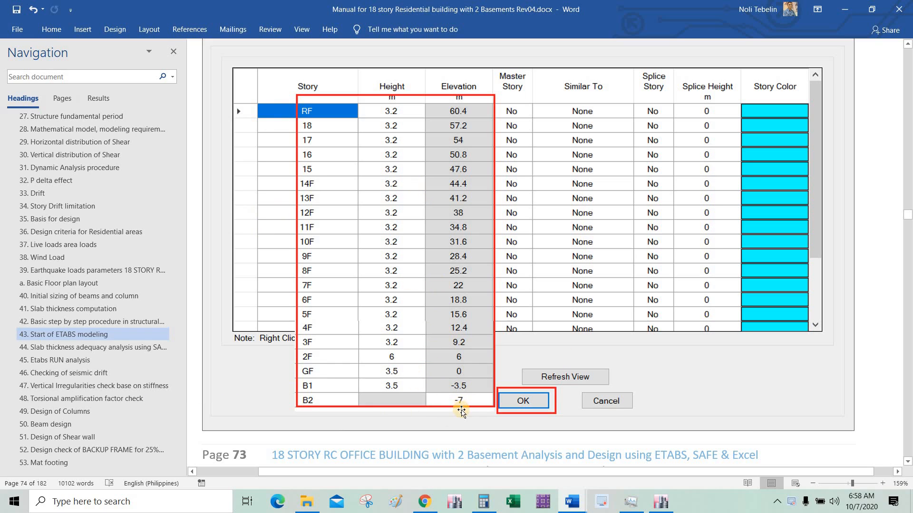
key(ctrl+2)
drag(656, 354, 762, 353)
drag(662, 393, 755, 391)
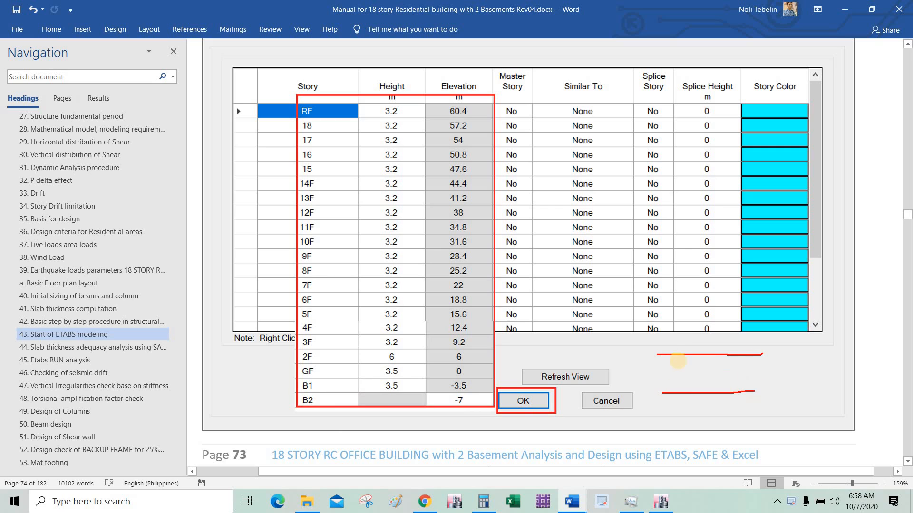
Examine the GF, B1 and B2 levels in the manual's story table, sketching them over the page with a column and footing at -7
mouse_move(663, 338)
mouse_down()
mouse_move(664, 353)
mouse_move(665, 342)
mouse_move(665, 354)
mouse_move(679, 349)
mouse_move(666, 389)
mouse_move(685, 377)
mouse_move(675, 388)
mouse_up()
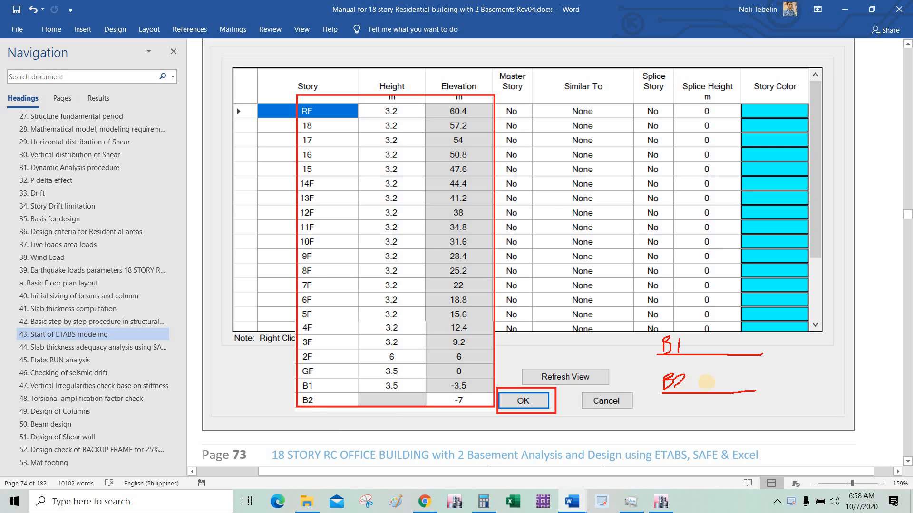
drag(667, 315, 751, 314)
mouse_move(685, 299)
mouse_down()
mouse_move(676, 313)
mouse_move(695, 315)
mouse_move(704, 300)
mouse_up()
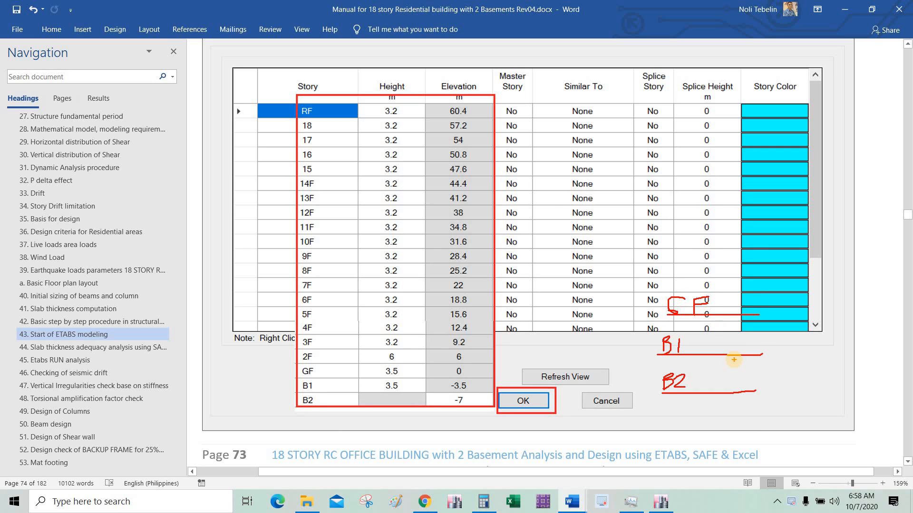
drag(721, 315, 725, 387)
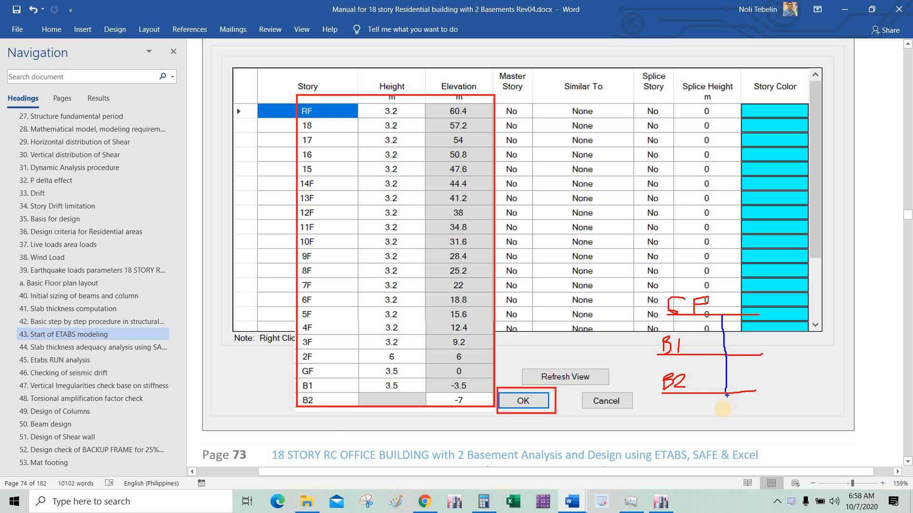
mouse_move(725, 394)
mouse_down()
mouse_move(715, 393)
mouse_move(743, 404)
mouse_move(743, 415)
mouse_move(720, 394)
mouse_move(789, 413)
mouse_up()
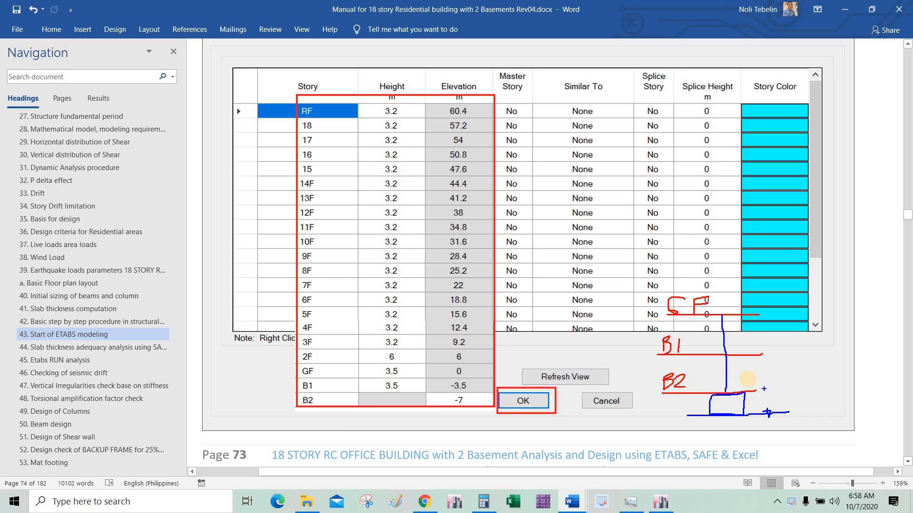
drag(748, 379, 773, 379)
mouse_move(716, 403)
mouse_down()
mouse_move(727, 400)
mouse_move(717, 411)
mouse_move(742, 398)
mouse_move(721, 409)
mouse_move(737, 395)
mouse_move(708, 400)
mouse_move(716, 410)
mouse_move(723, 395)
mouse_up()
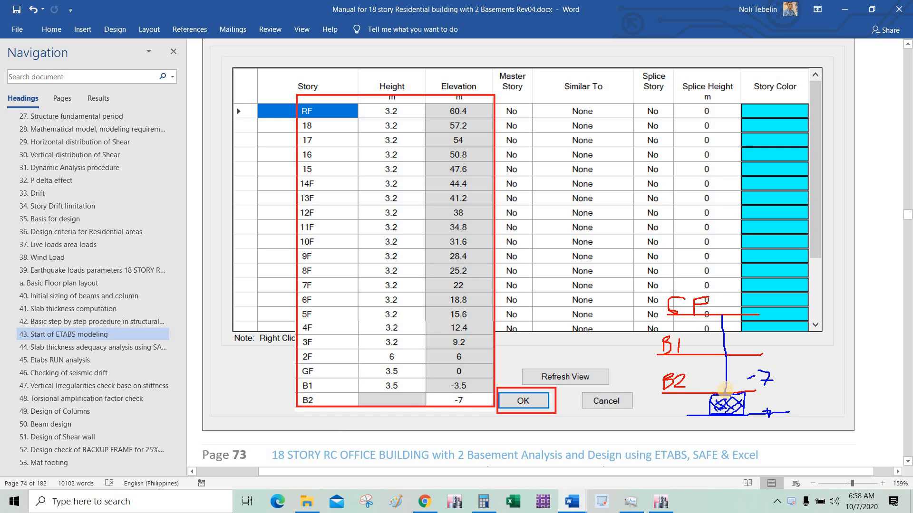
drag(727, 388, 733, 416)
key(Escape)
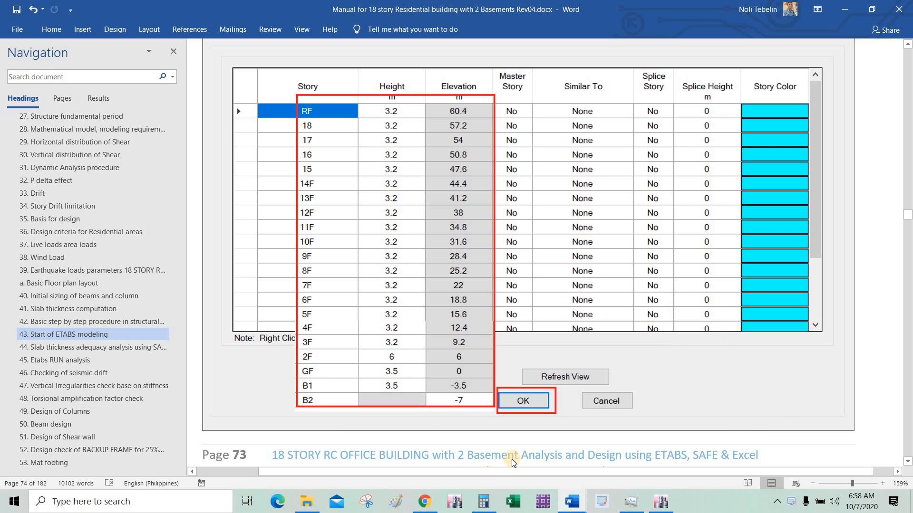
Switch to ETABS, open the story data for editing and set the Base elevation to -7 m
mouse_move(660, 509)
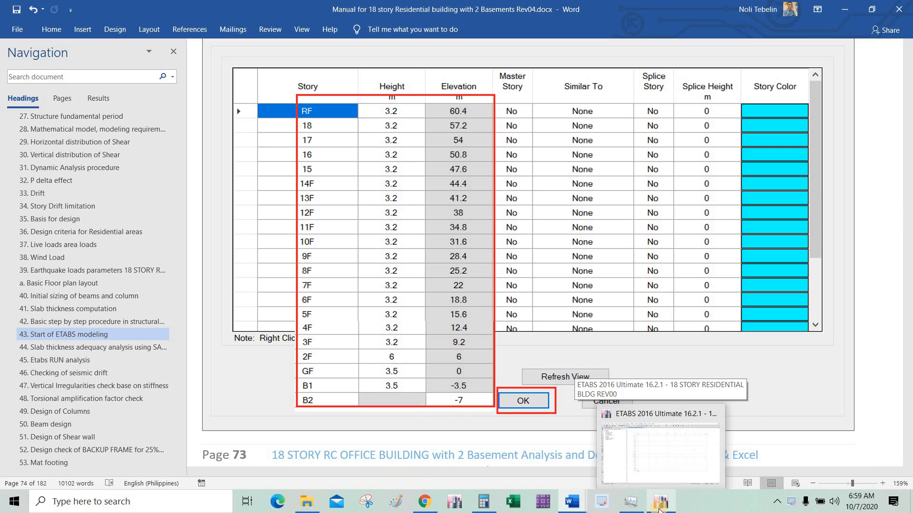
click(660, 508)
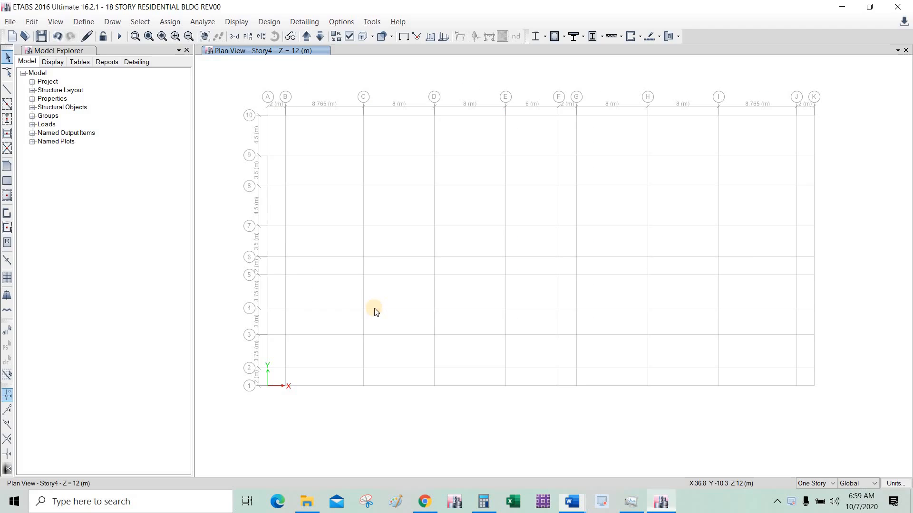
click(31, 22)
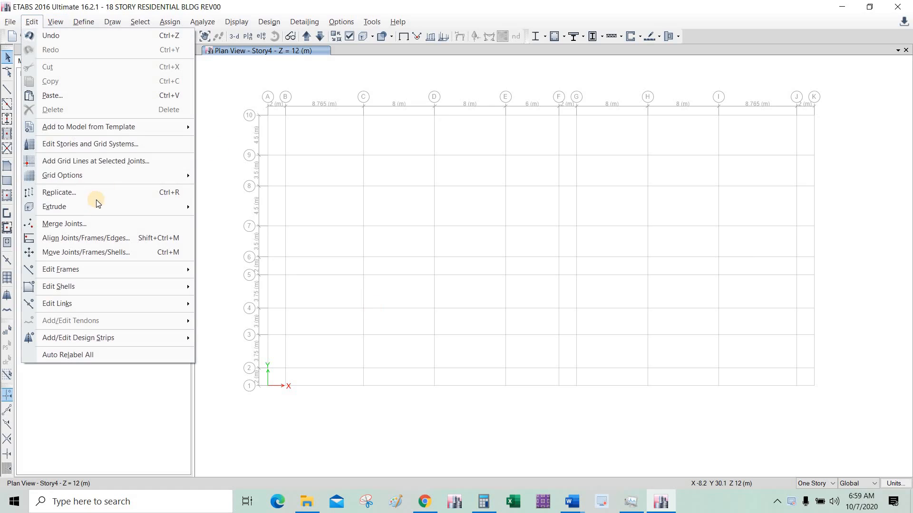
click(123, 144)
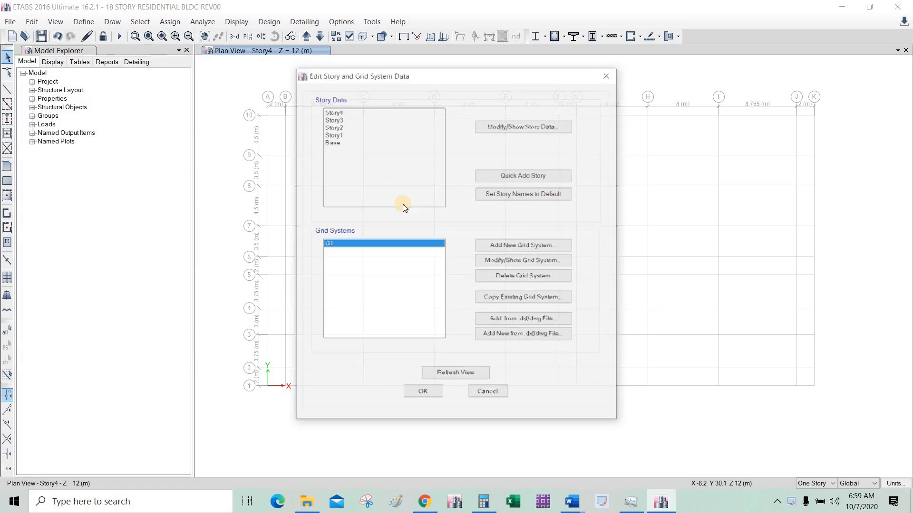
click(497, 127)
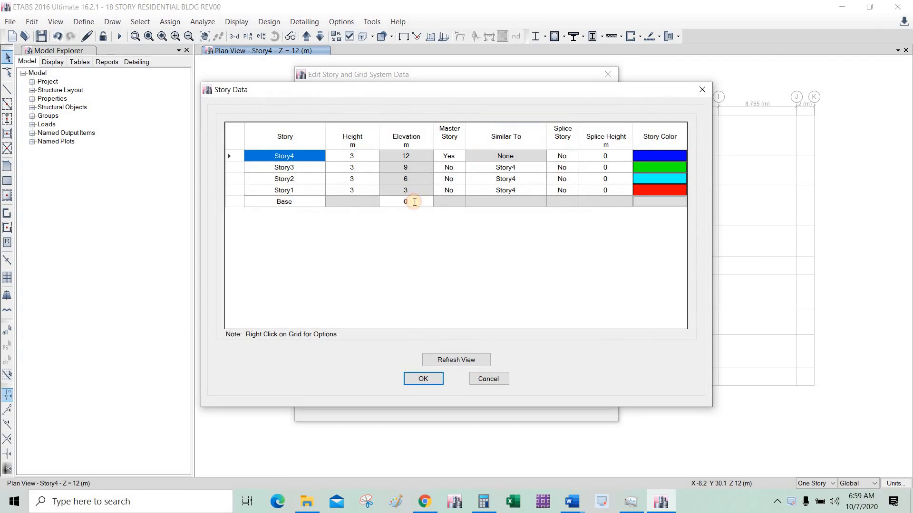
click(414, 202)
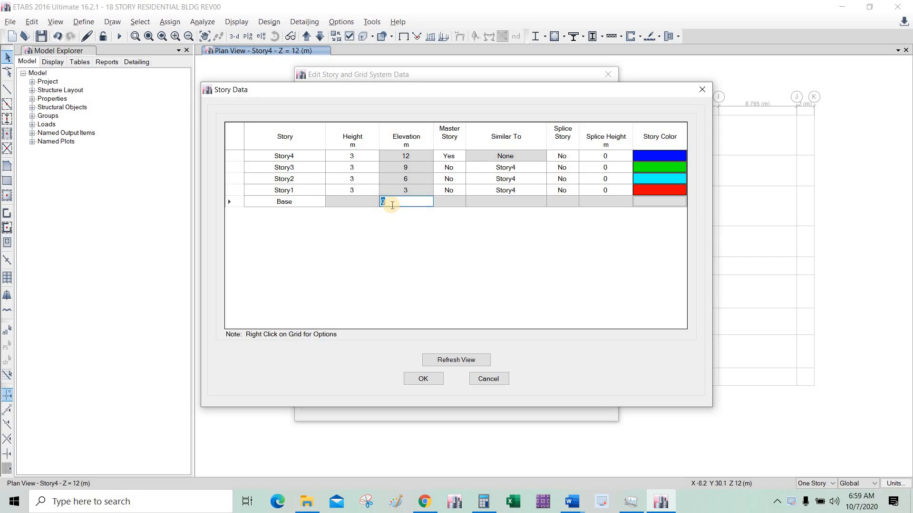
text(-7)
Set the story heights to 3.5 m for Story1 and Story2 and 6 m for Story3, following the Word manual
click(356, 189)
click(357, 190)
text(.5)
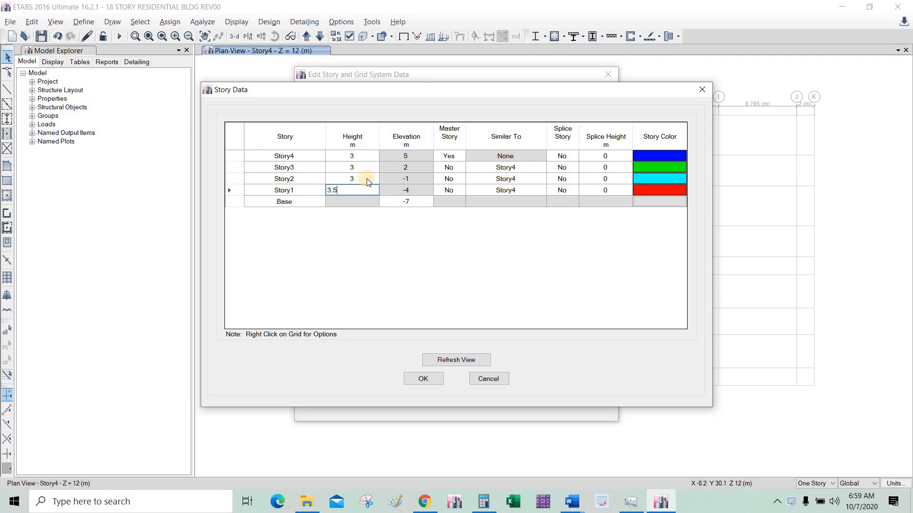
click(357, 178)
text(.5)
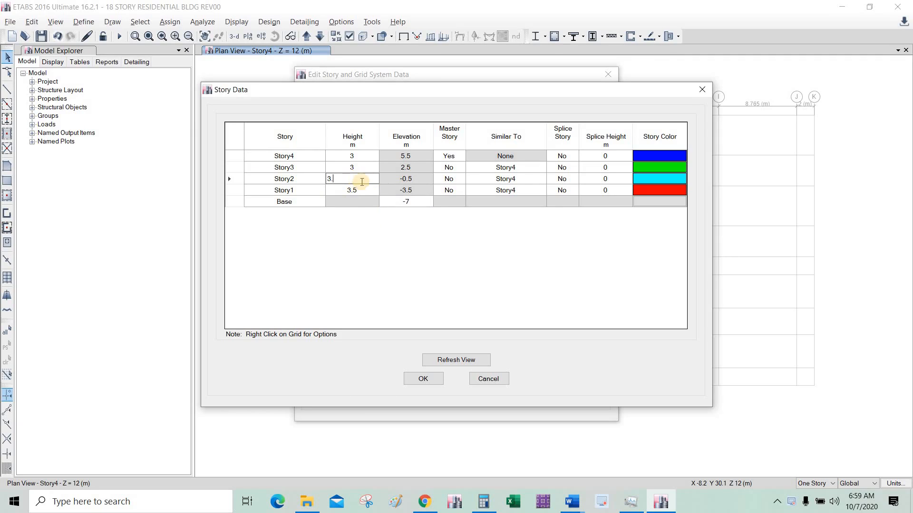
click(362, 168)
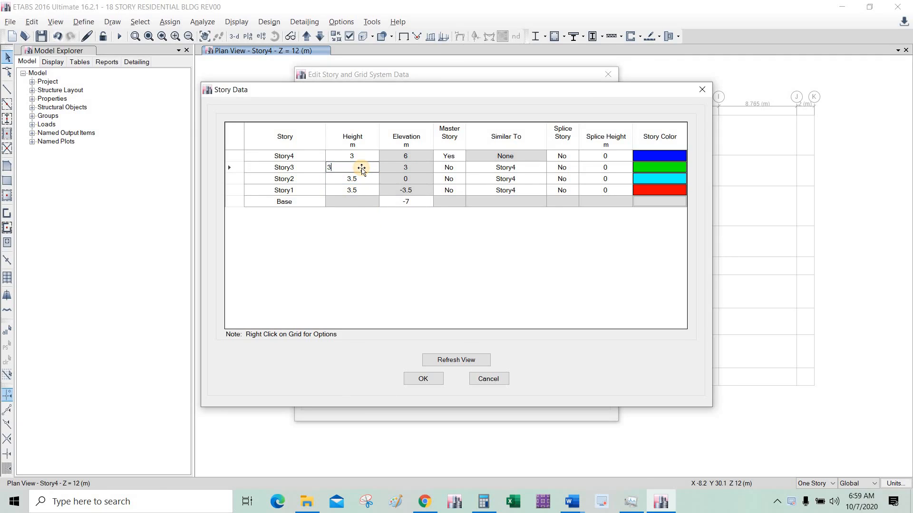
key(alt+Tab)
key(alt+Tab)
text(6)
click(351, 178)
Rename Story3 as GF and Story2 as B1
click(319, 170)
text(GF)
click(308, 181)
text(B1)
Check the basement names in the Word manual and rename the Base level as B2
click(308, 189)
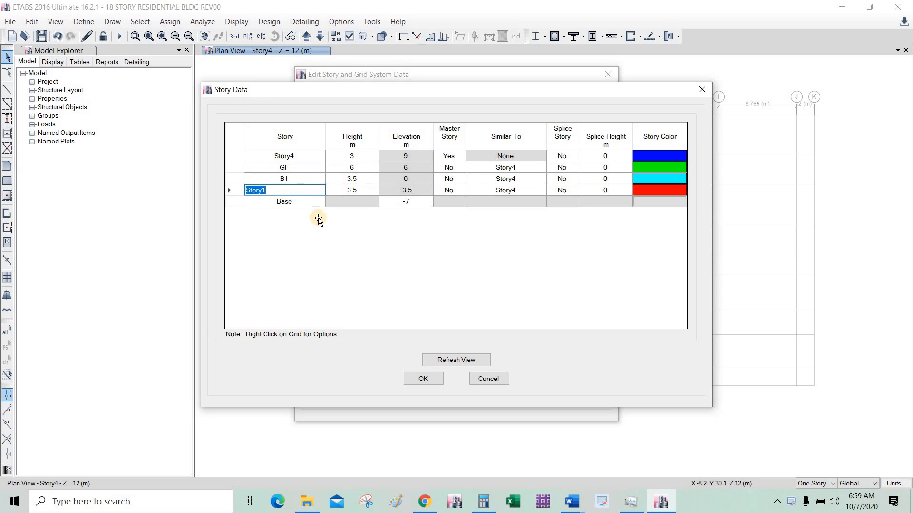
key(alt+Tab)
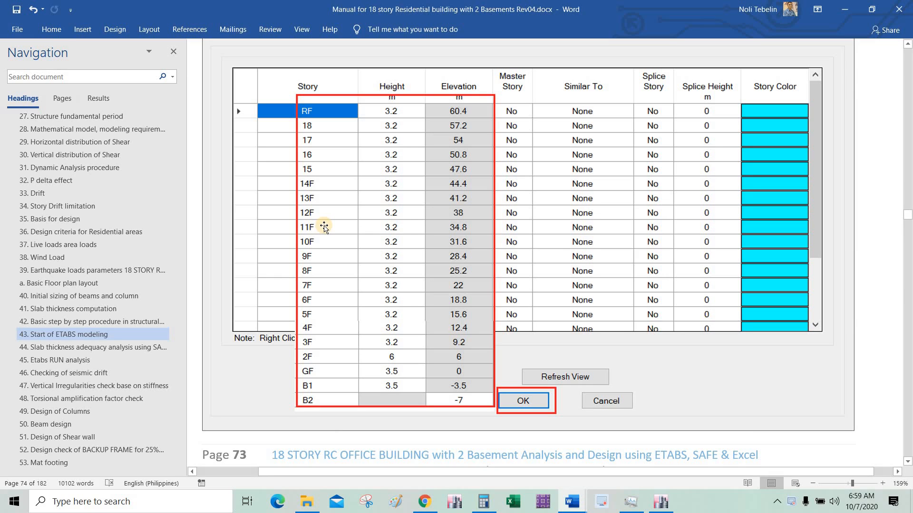
key(alt+Tab)
click(295, 203)
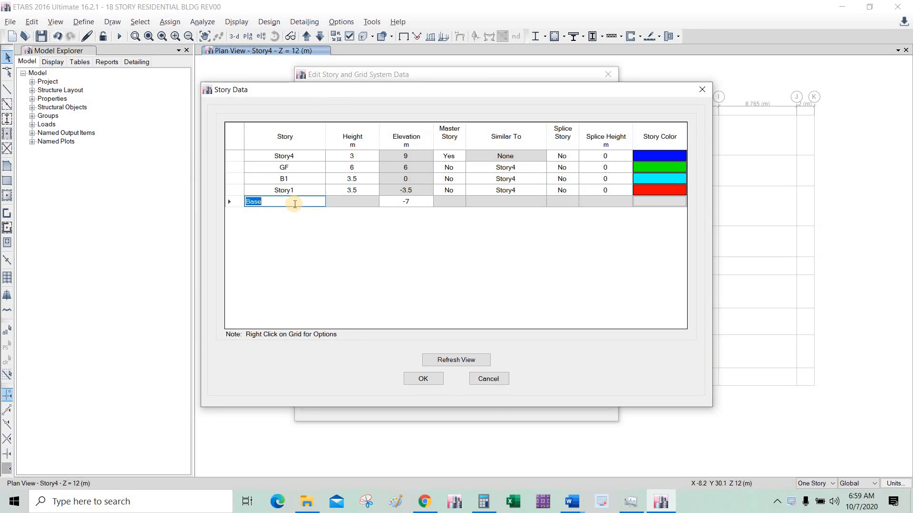
text(B2)
Give the story at elevation 0 the placeholder name 111 and rename Story1 as B1
click(295, 190)
click(296, 180)
text(111)
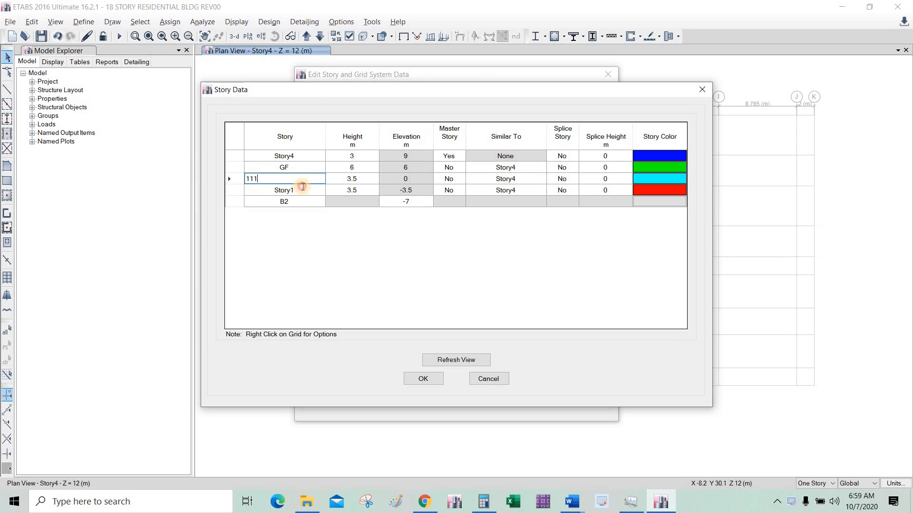
click(293, 190)
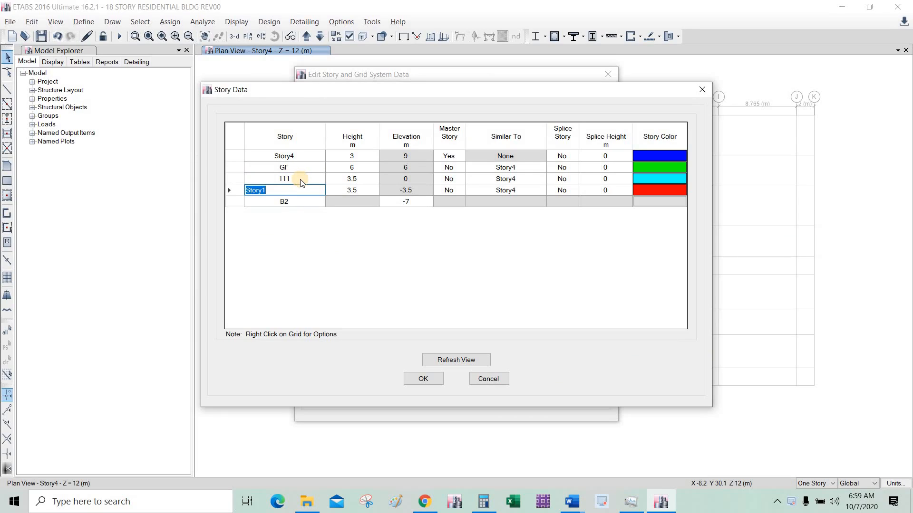
text(B1)
Give the 6 m high story the placeholder name 222 and rename story 111 as GF
click(289, 178)
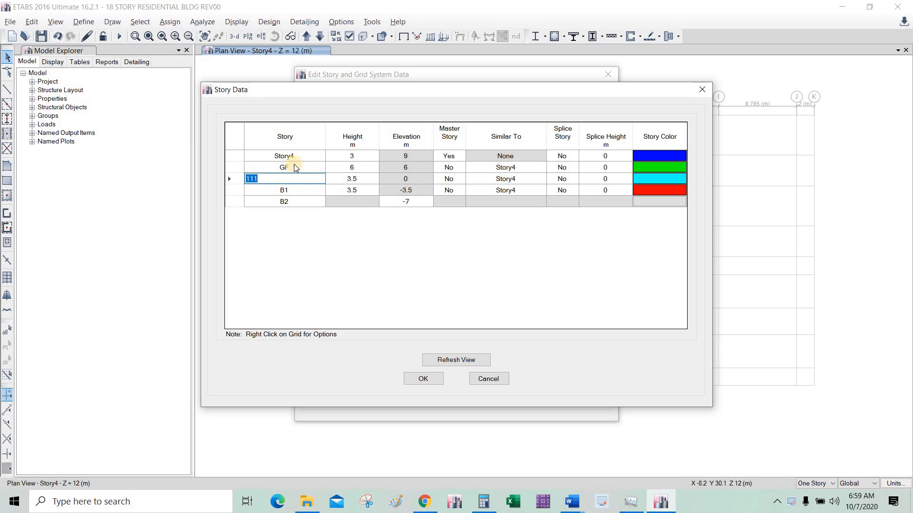
click(293, 167)
text(222)
click(288, 179)
text(GF)
Look up the story above GF in the Word manual and name it 6
click(302, 169)
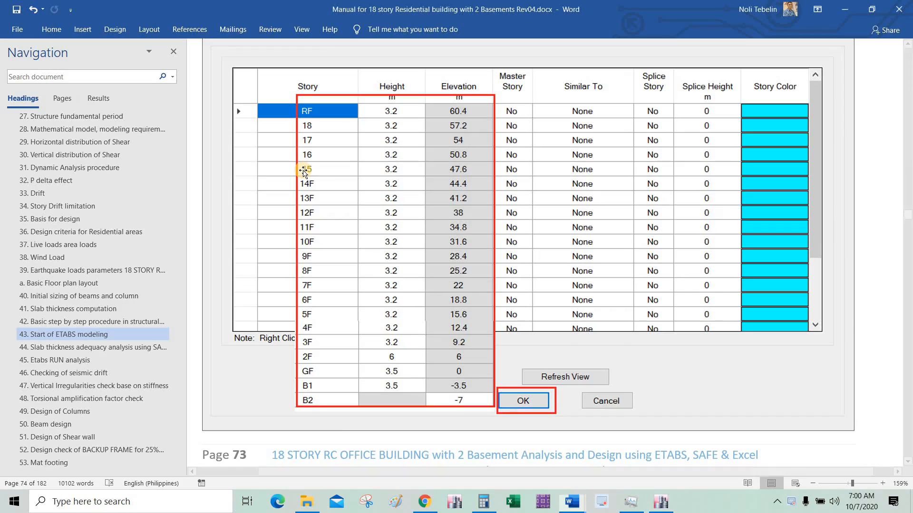
key(alt+Tab)
key(alt+Tab)
text(6)
key(Return)
Check the Word manual again and rename Story4 as 3F
click(302, 156)
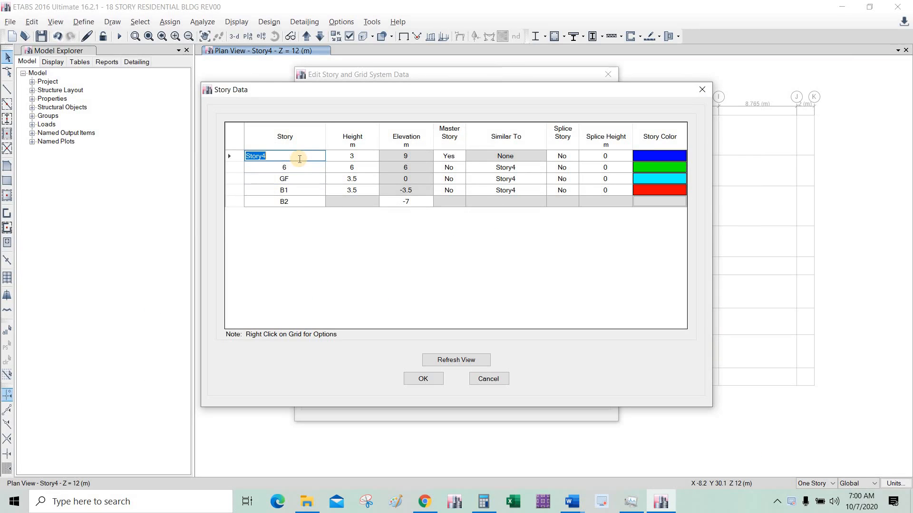
key(alt+Tab)
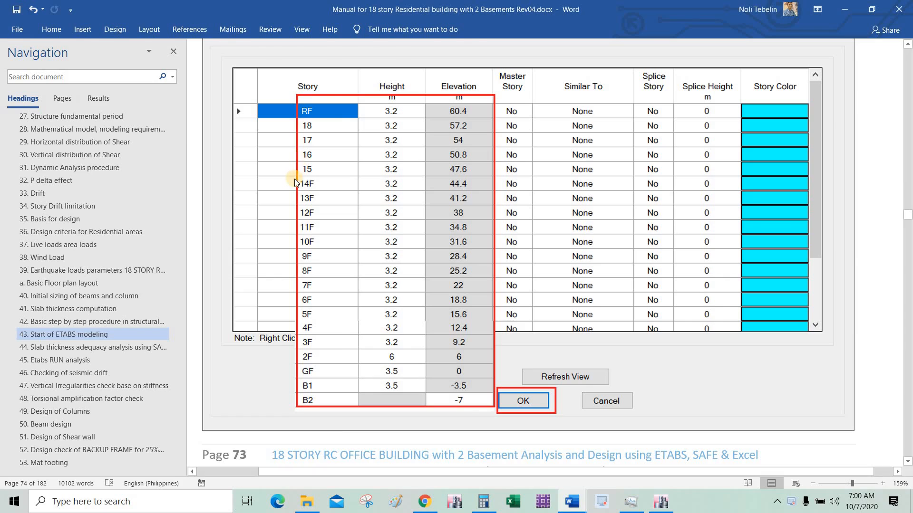
key(alt+Tab)
text(3)
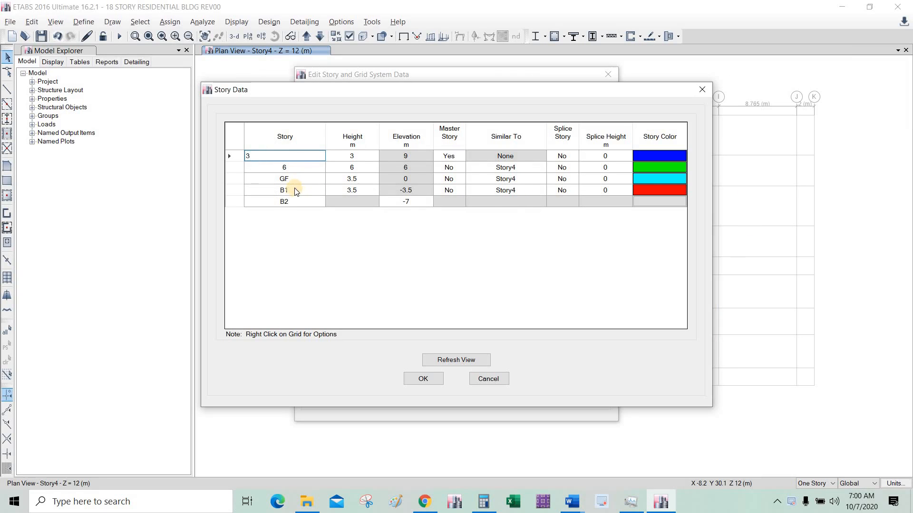
click(296, 194)
Review the names and heights of the stories row by row, from B2 up to the story above GF
click(278, 205)
click(276, 203)
click(279, 194)
click(293, 198)
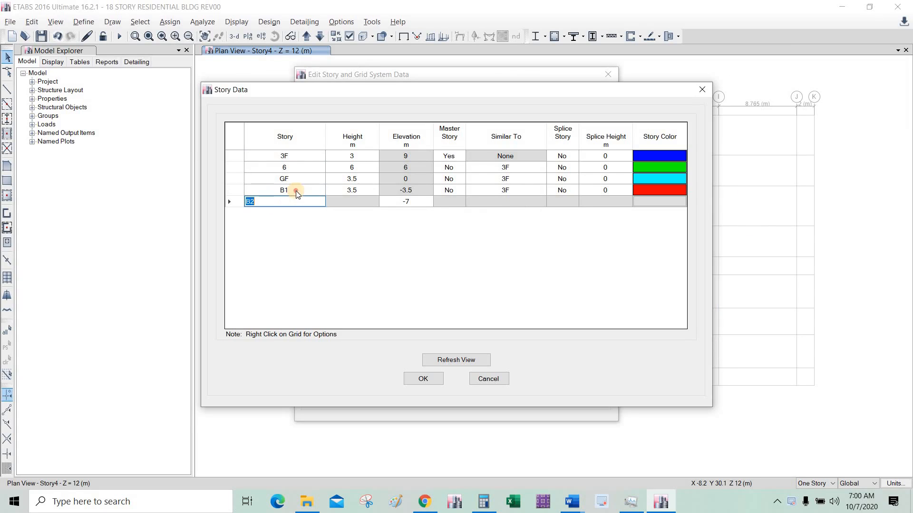
click(352, 190)
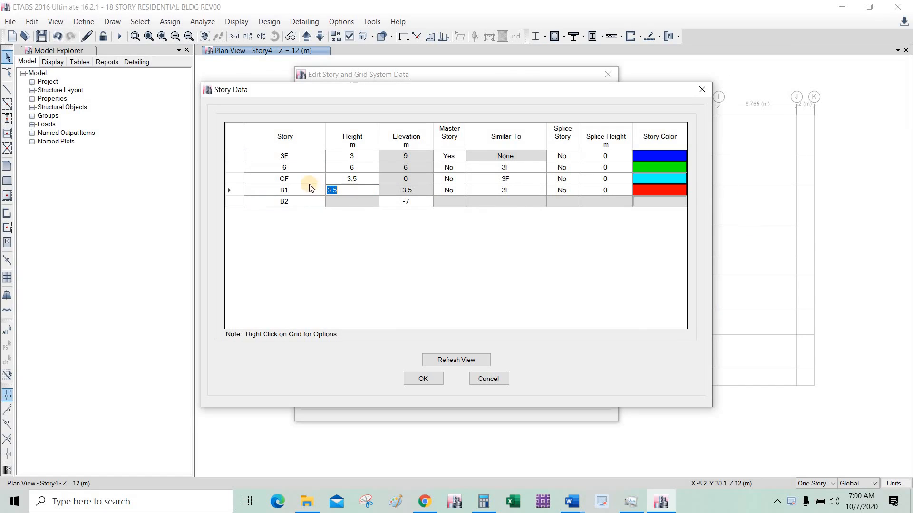
click(307, 189)
click(311, 180)
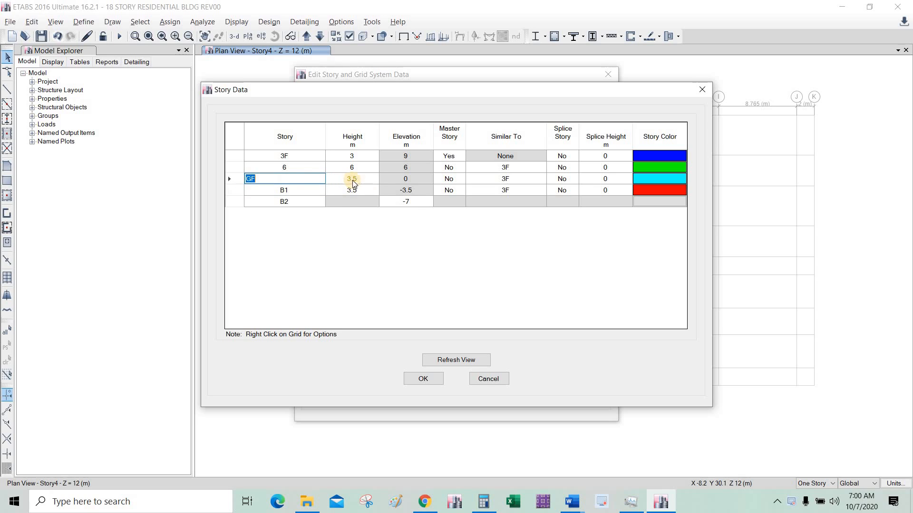
click(362, 178)
click(297, 181)
click(315, 168)
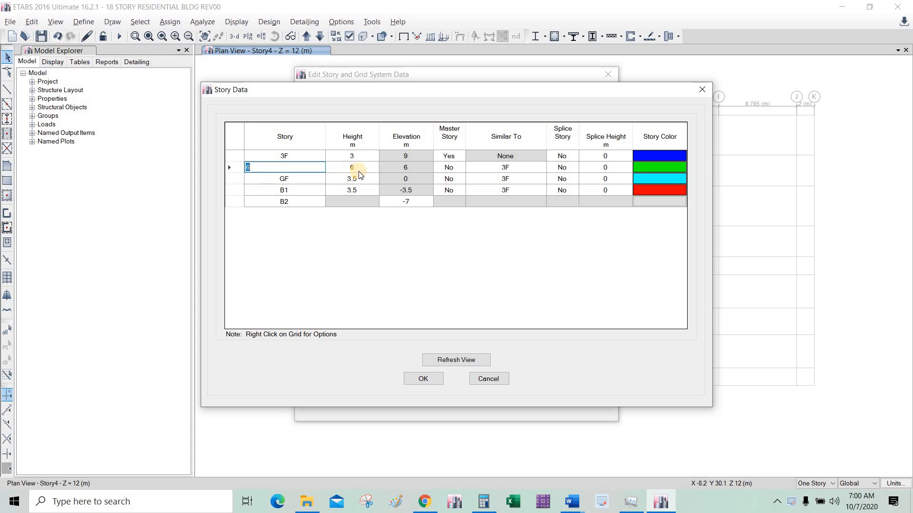
click(353, 169)
Rename the story directly above GF as 2F
click(298, 167)
click(296, 167)
drag(314, 169, 259, 181)
text(2F)
Set the height of story 3F to 3.2 m
click(310, 161)
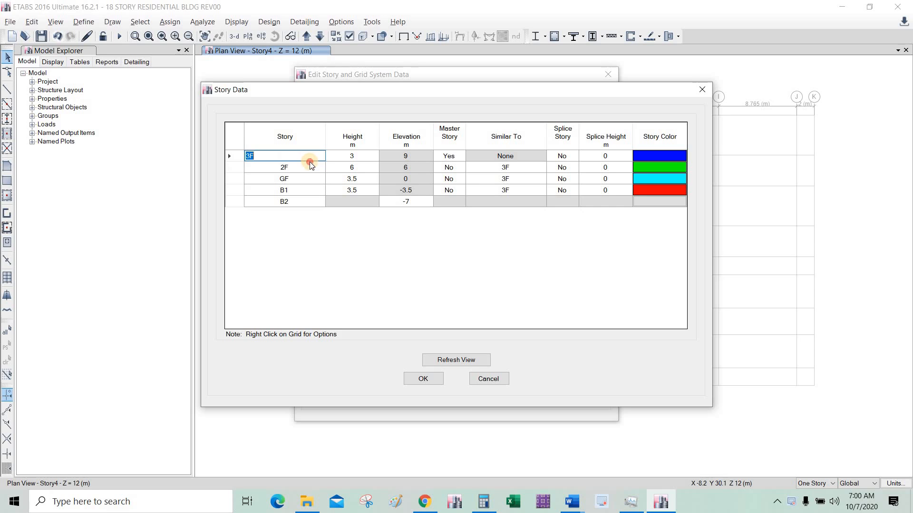
click(357, 157)
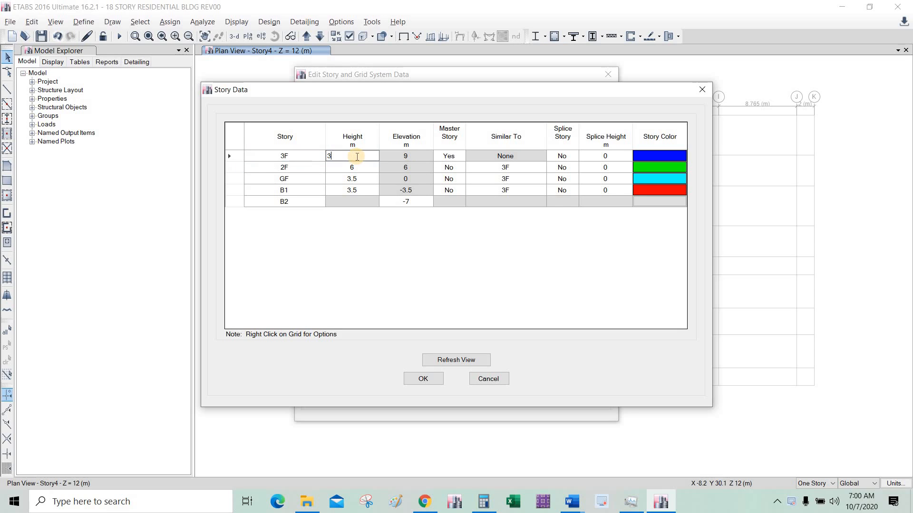
text(.2)
key(Return)
Examine the story heights from 3F to RF and the roof elevation in the Word manual, marking them, and return to the ETABS story data
key(alt+Tab)
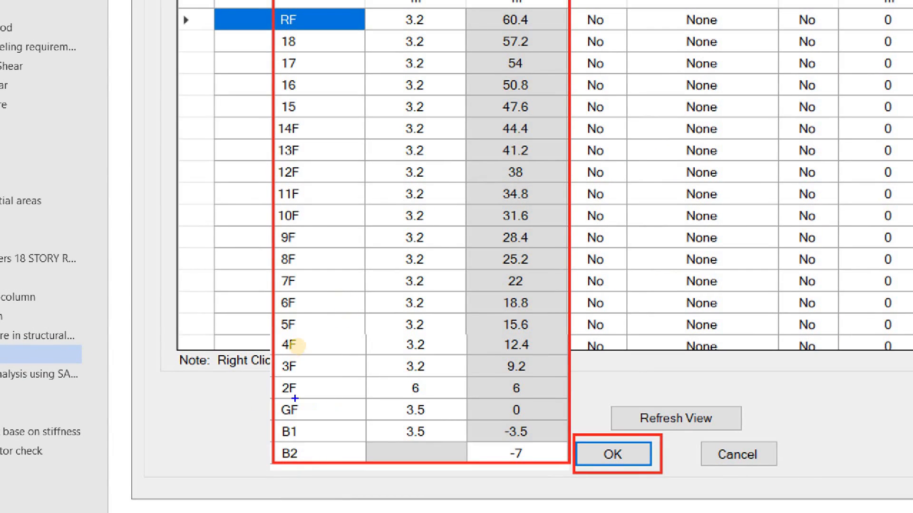
drag(231, 353, 276, 370)
mouse_move(393, 376)
mouse_down()
mouse_move(432, 366)
mouse_move(398, 364)
mouse_move(438, 340)
mouse_move(463, 52)
mouse_move(404, 7)
mouse_move(380, 333)
mouse_move(394, 341)
mouse_up()
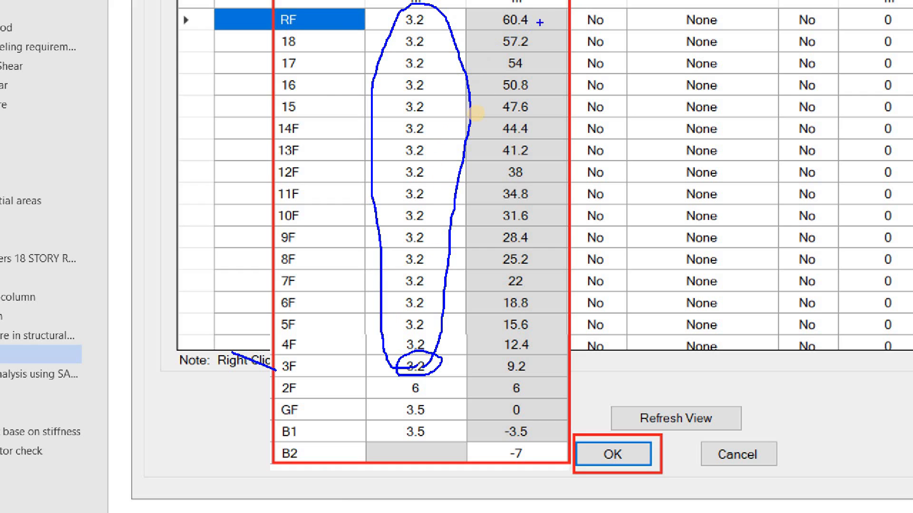
mouse_move(542, 23)
mouse_down()
mouse_move(532, 10)
mouse_move(520, 32)
mouse_move(547, 19)
mouse_up()
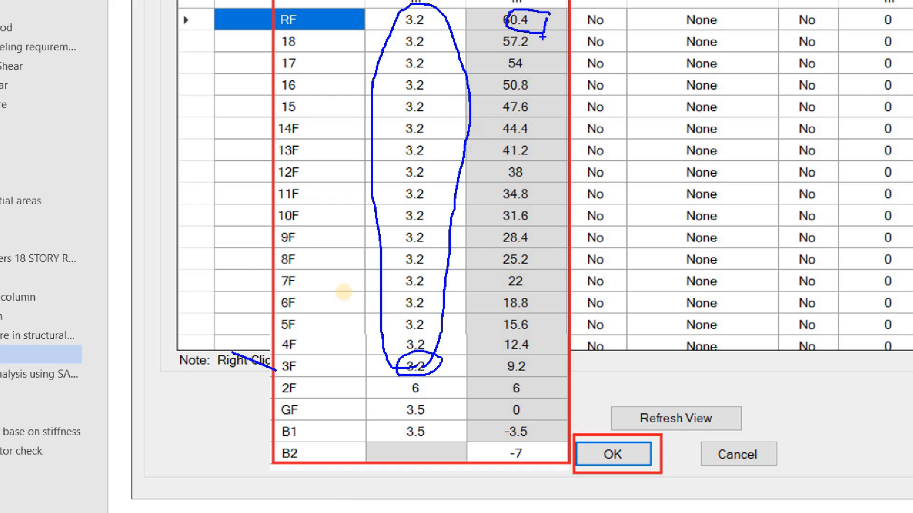
key(alt+Tab)
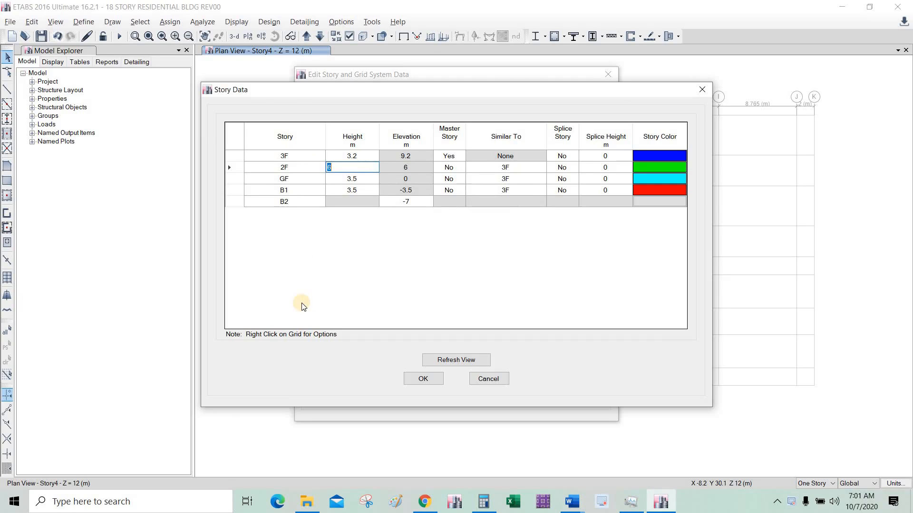
Set up new stories of 3.2 m height above 3F, keeping the existing story heights and replicating 3F
click(229, 161)
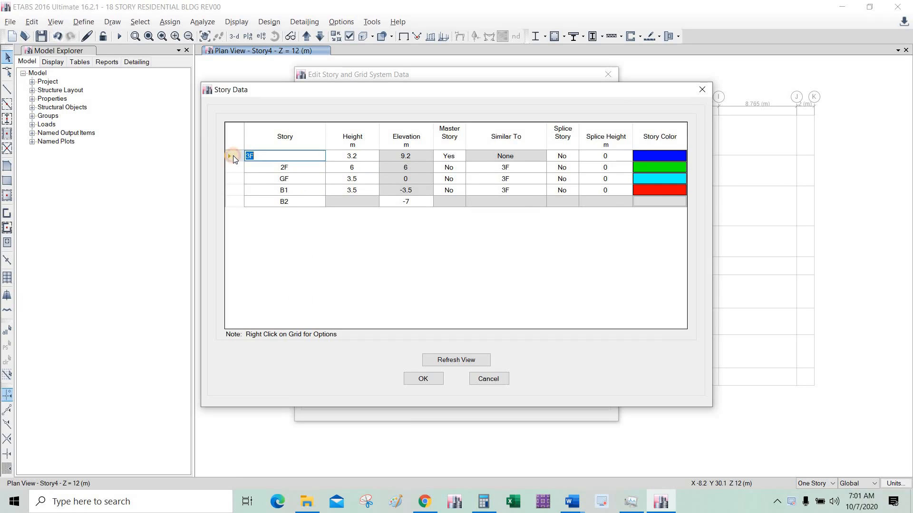
click(233, 157)
click(435, 360)
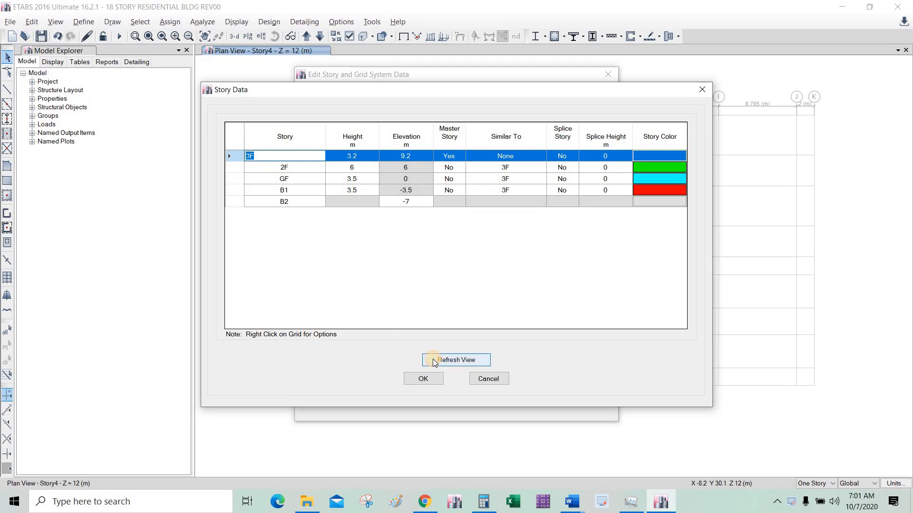
right_click(234, 158)
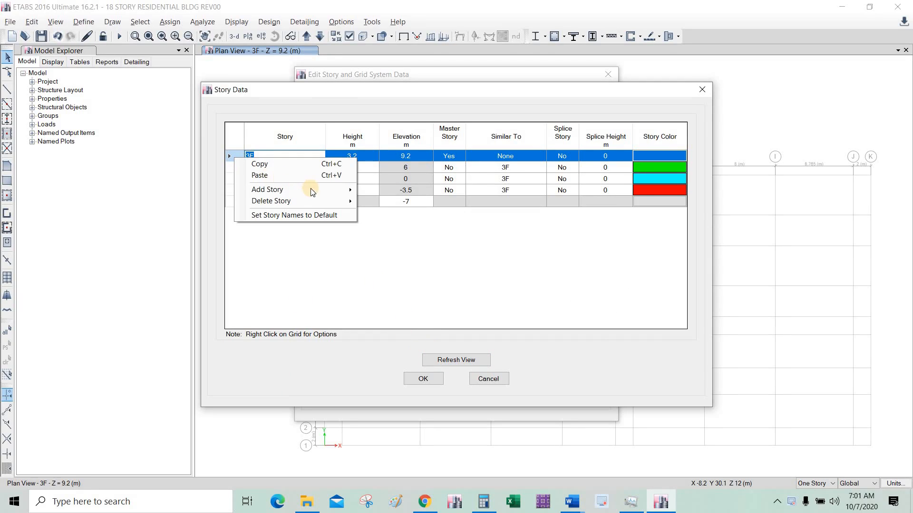
mouse_move(318, 191)
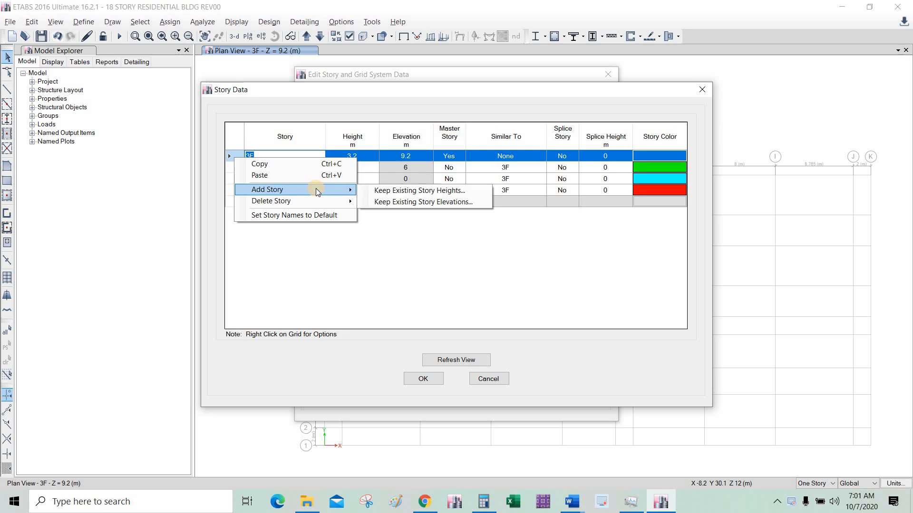
click(398, 190)
drag(554, 142, 663, 136)
click(619, 174)
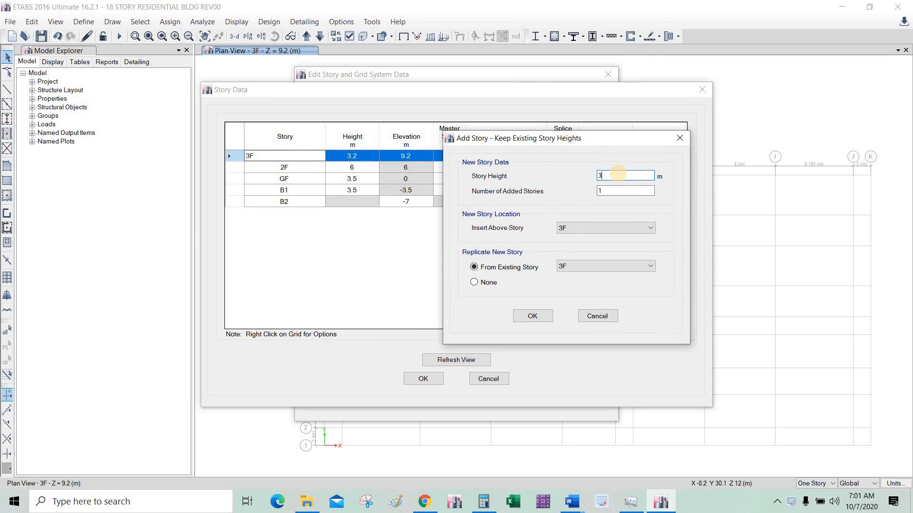
text(.2)
Add 16 of the new stories above 3F and check the resulting elevations against the Word manual
click(619, 190)
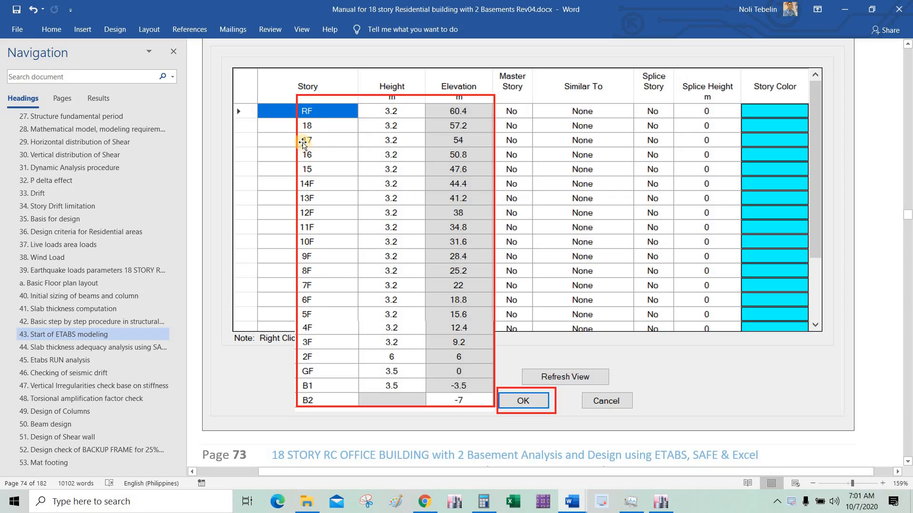
key(alt+Tab)
click(600, 189)
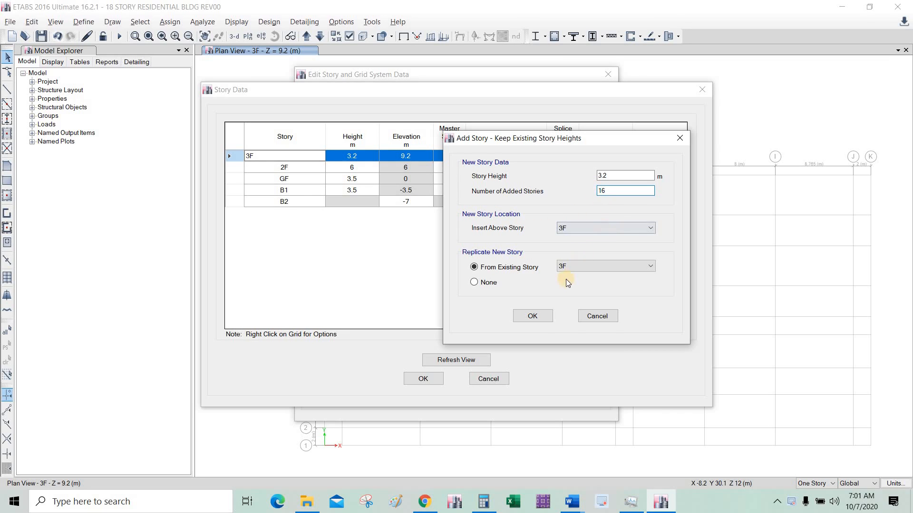
click(533, 316)
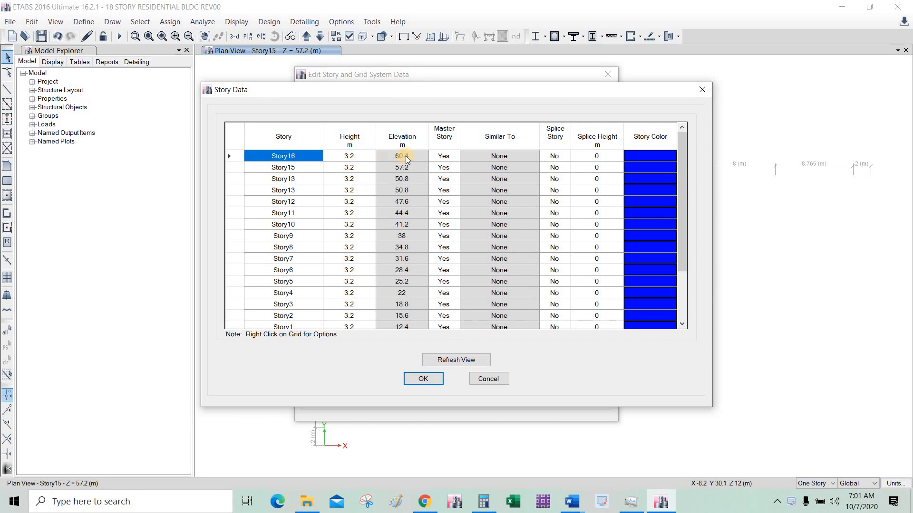
key(alt+Tab)
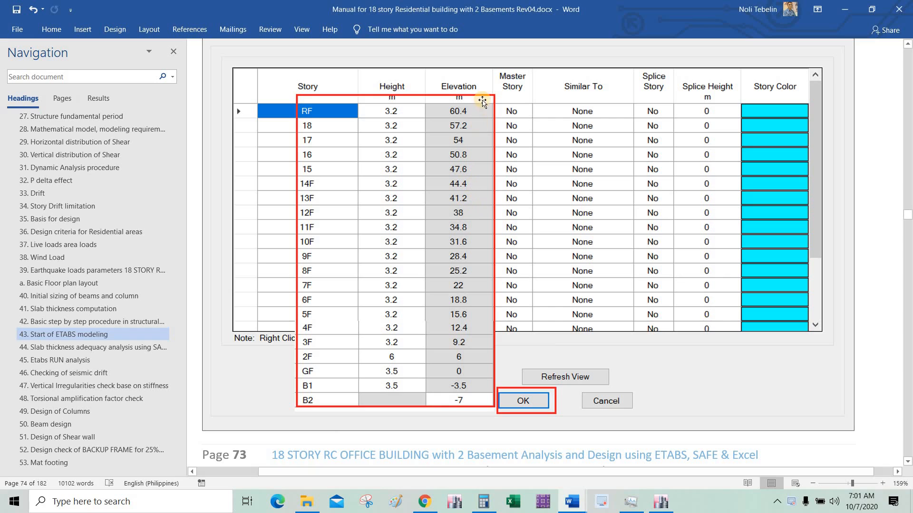
key(alt+Tab)
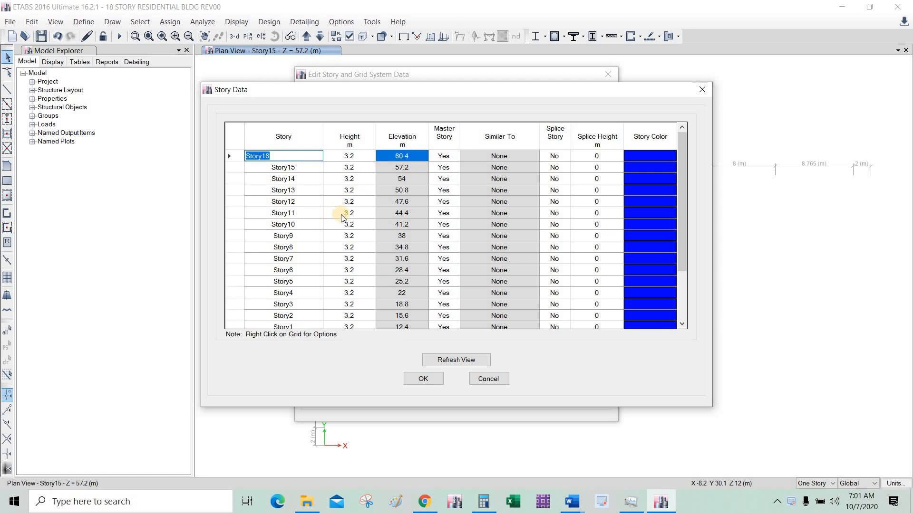
Rename the three stories directly above 3F, in ascending order, as 4F, 5F and 6F
click(309, 291)
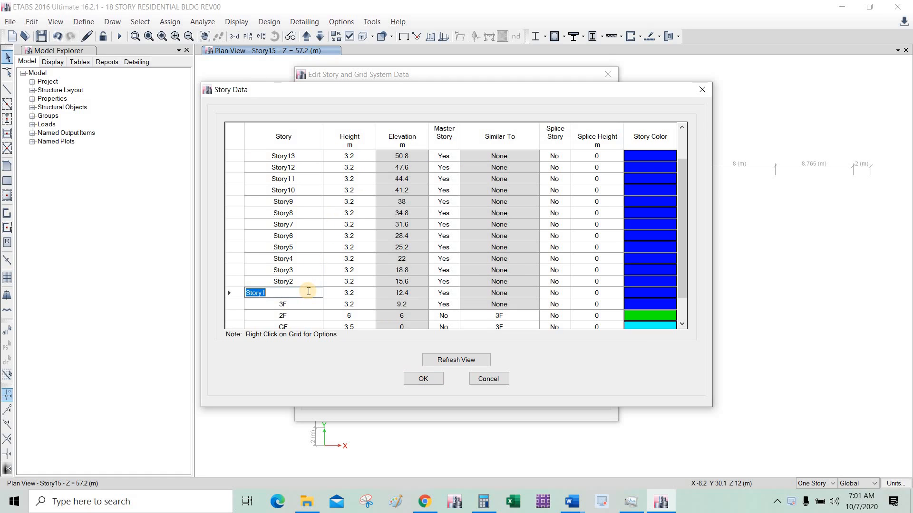
text(4F)
click(298, 281)
text(5F)
click(302, 269)
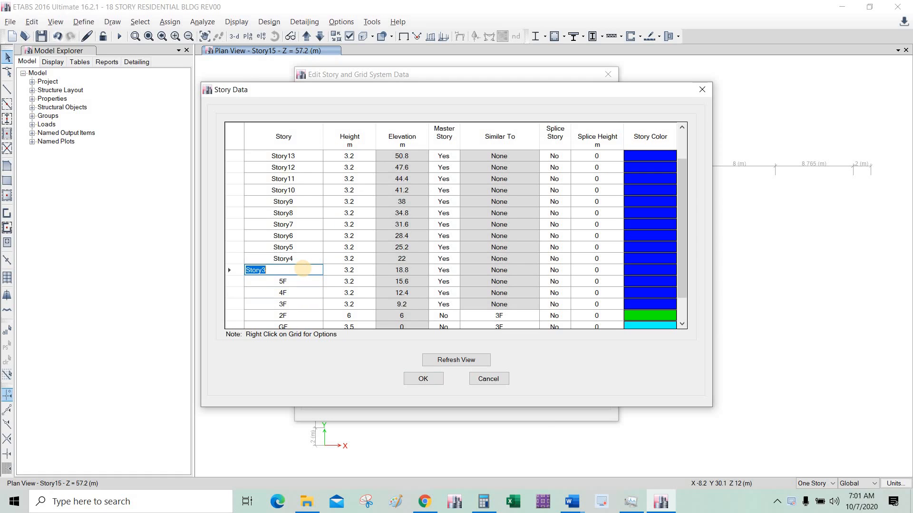
text(F)
Rename the three stories directly above 6F, in ascending order, as 7F, 8F and 9F
click(302, 257)
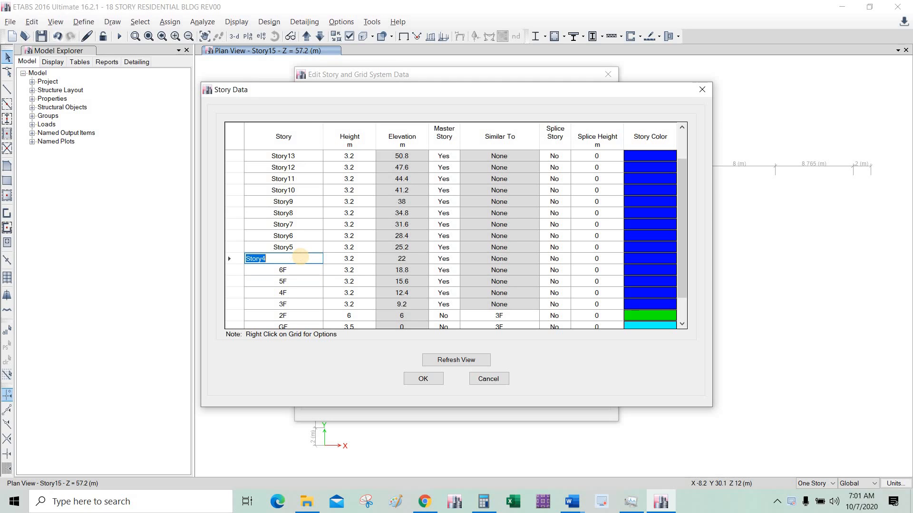
text(7F)
click(306, 247)
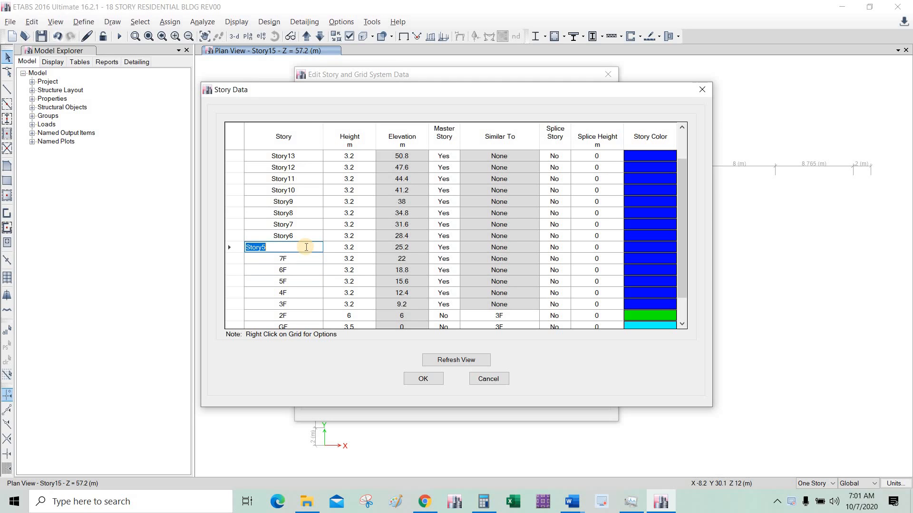
text(8F)
click(315, 232)
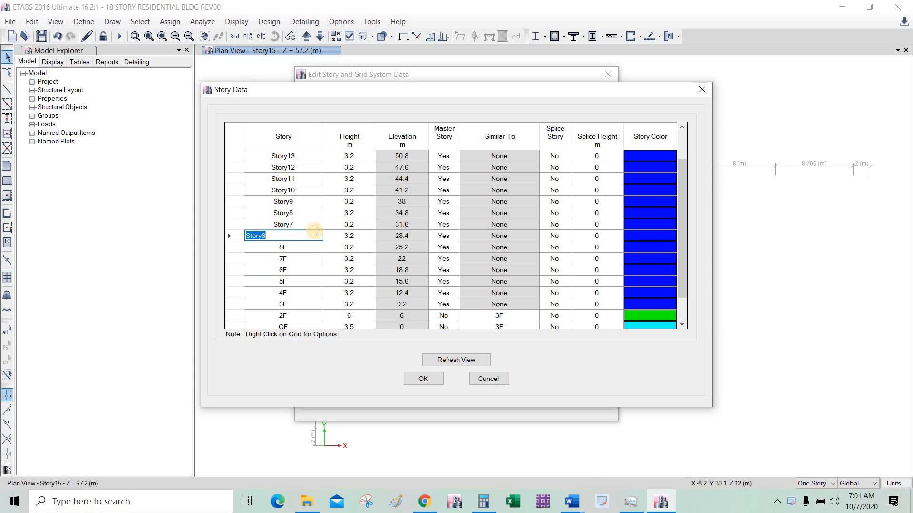
text(9F)
Rename the three stories directly above 9F, in ascending order, as 10F, 11F and 12F
click(305, 226)
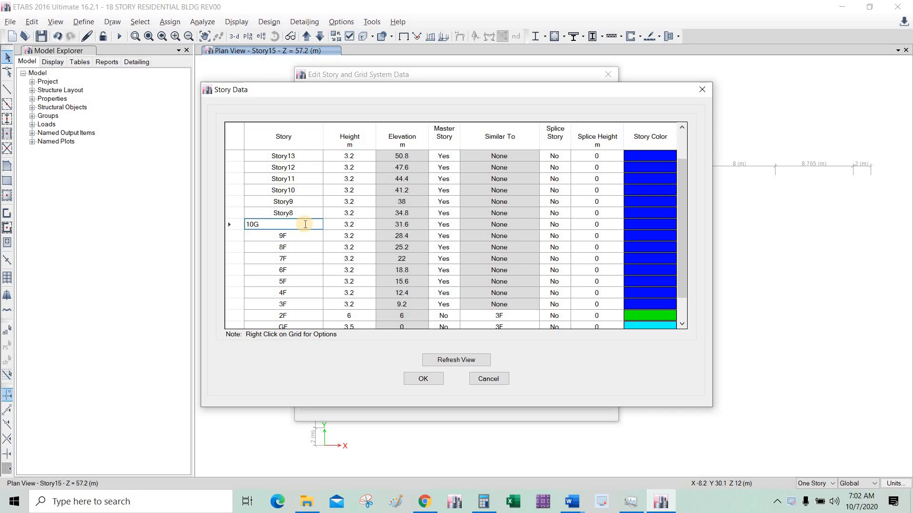
text(10F)
click(299, 214)
text(11F)
click(298, 203)
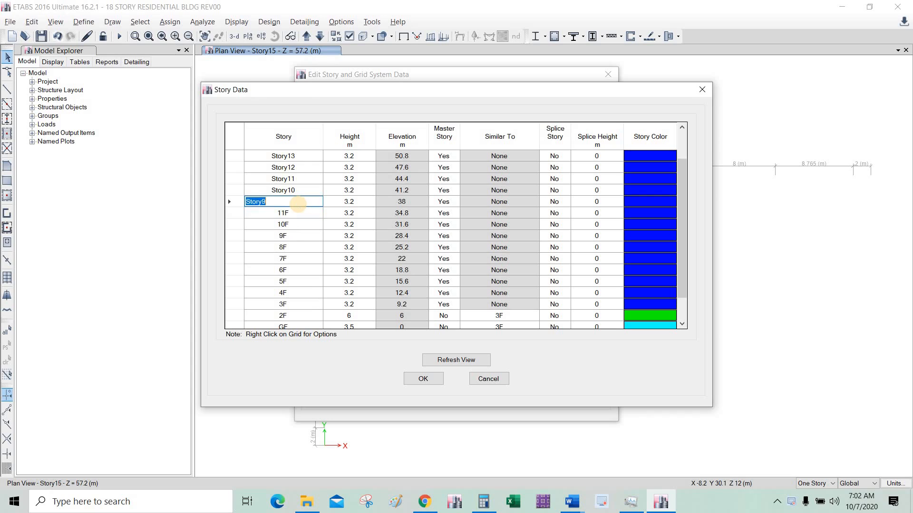
Rename the three stories directly above 12F, in ascending order, as 13F, 14F and 15F
click(304, 190)
text(13)
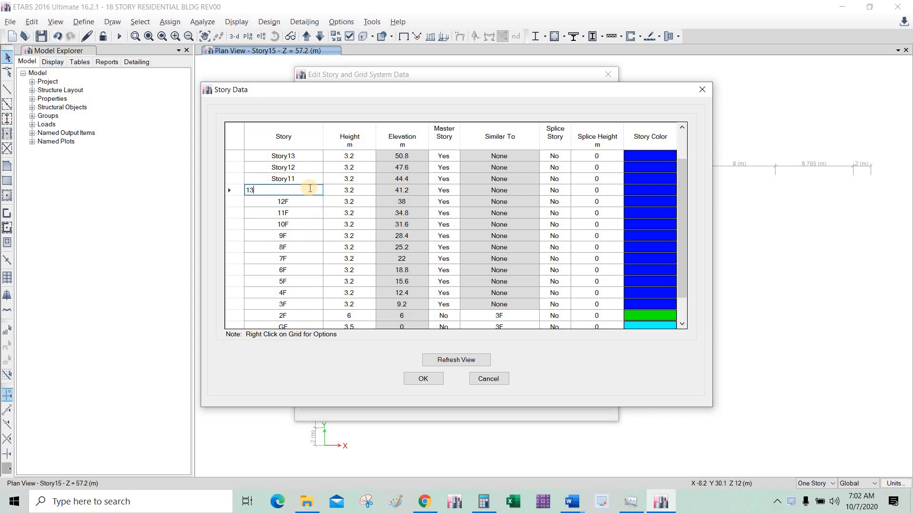
text(F)
click(300, 177)
text(14G)
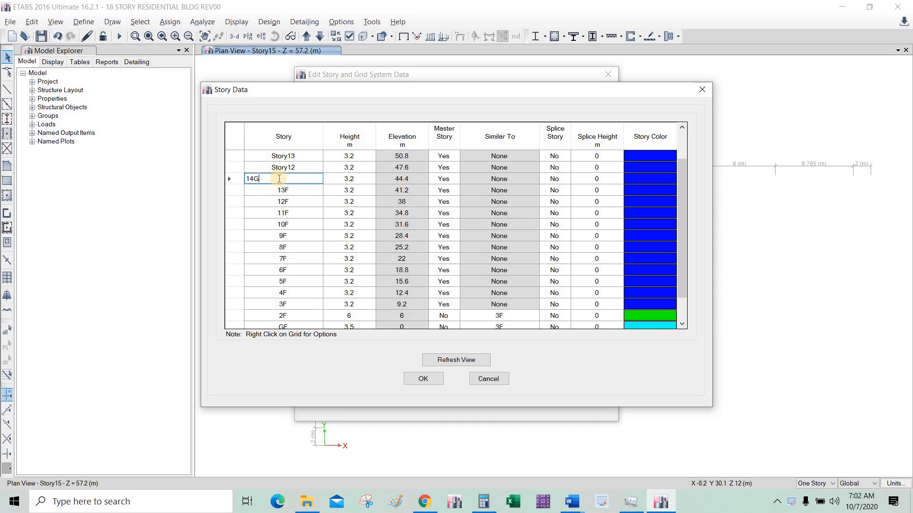
text(F)
click(289, 167)
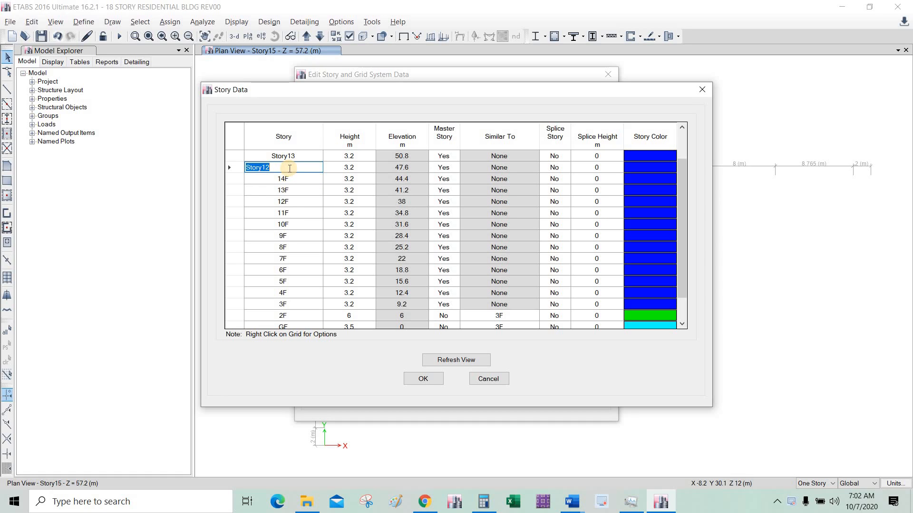
text(15F)
Rename the three stories directly above 15F, in ascending order, as 16F, 17F and 18F
click(308, 156)
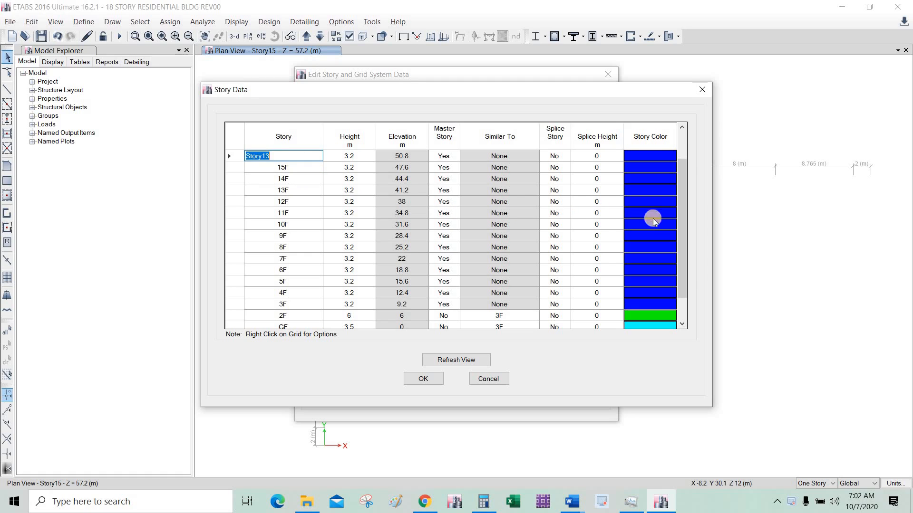
drag(683, 167, 683, 136)
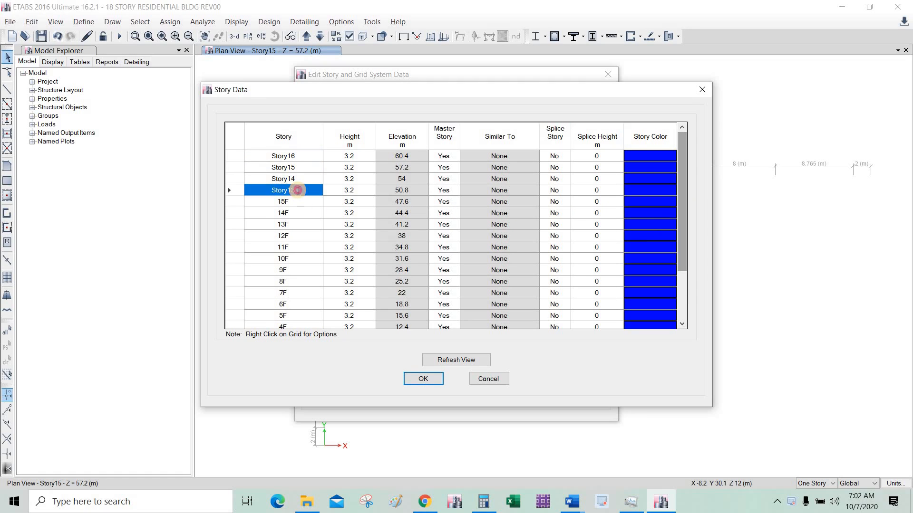
text(1F)
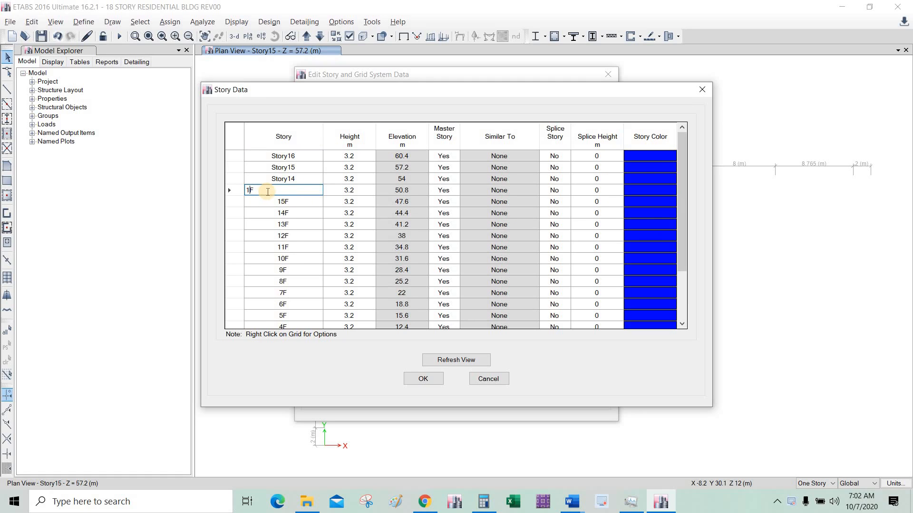
text(6)
click(301, 179)
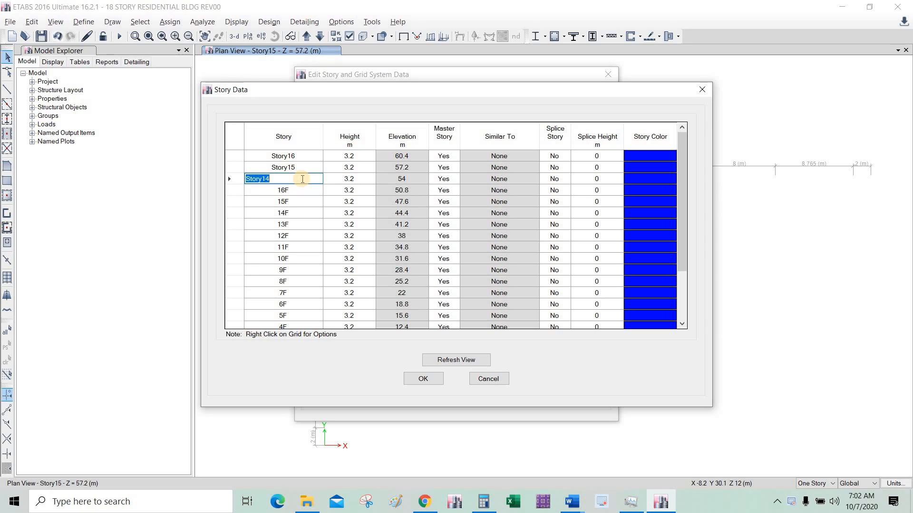
text(17F)
click(295, 167)
text(18F)
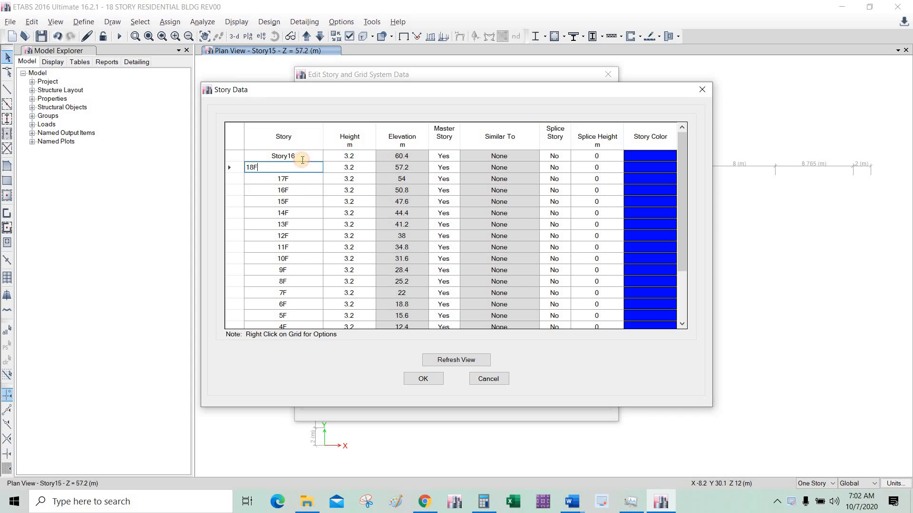
Rename the topmost story as RF and apply the story data and grid system settings to the model
click(302, 160)
text(RF)
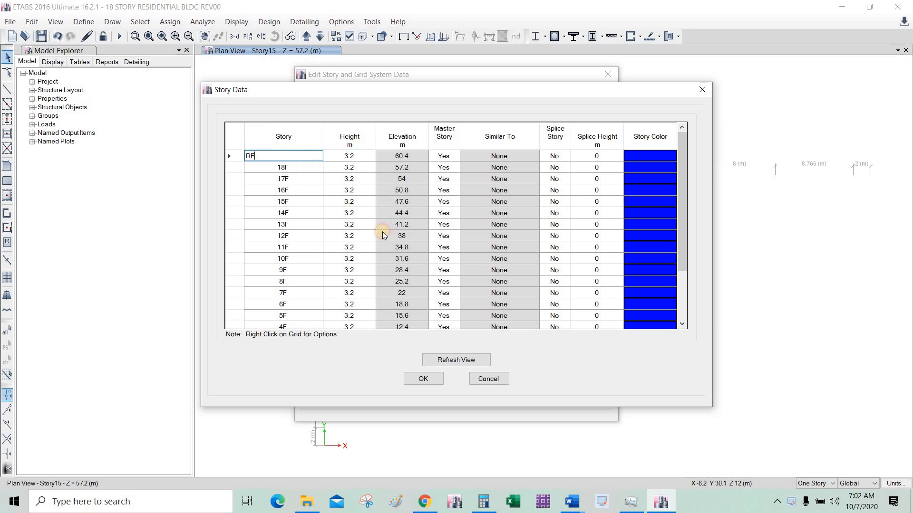
key(Return)
click(448, 360)
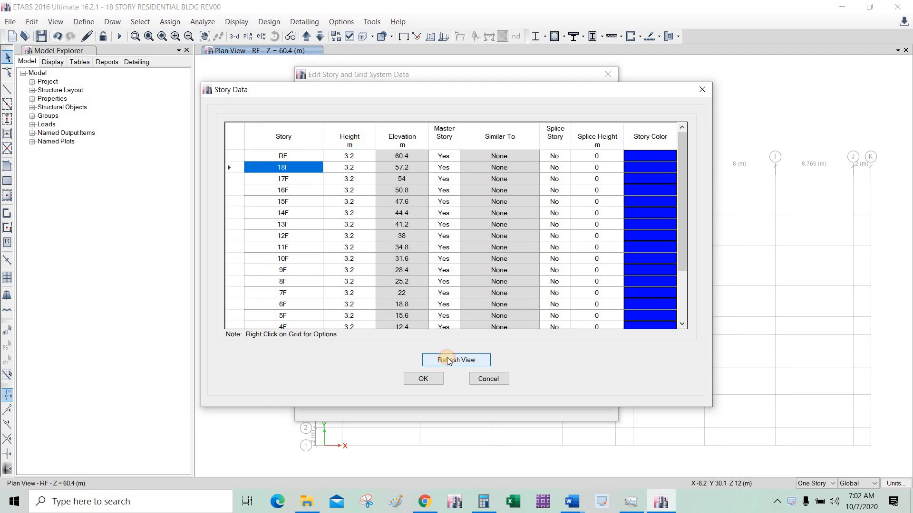
click(428, 380)
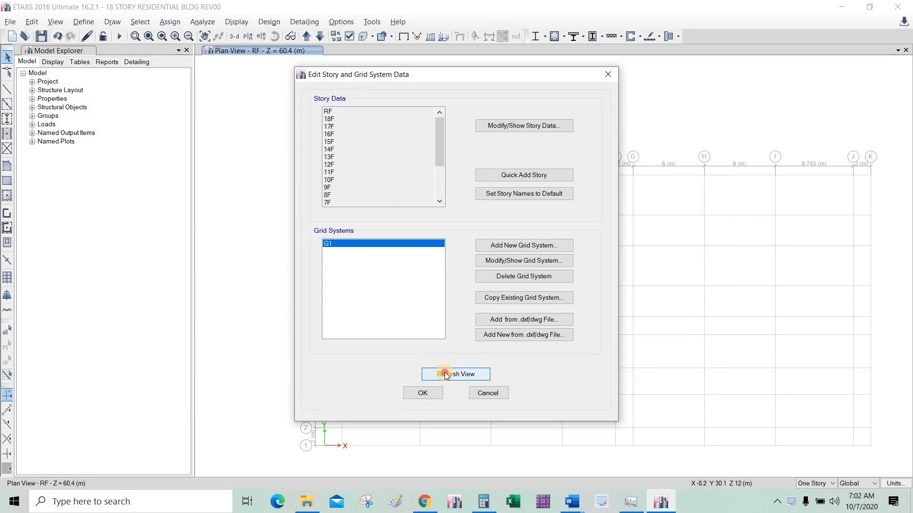
click(426, 391)
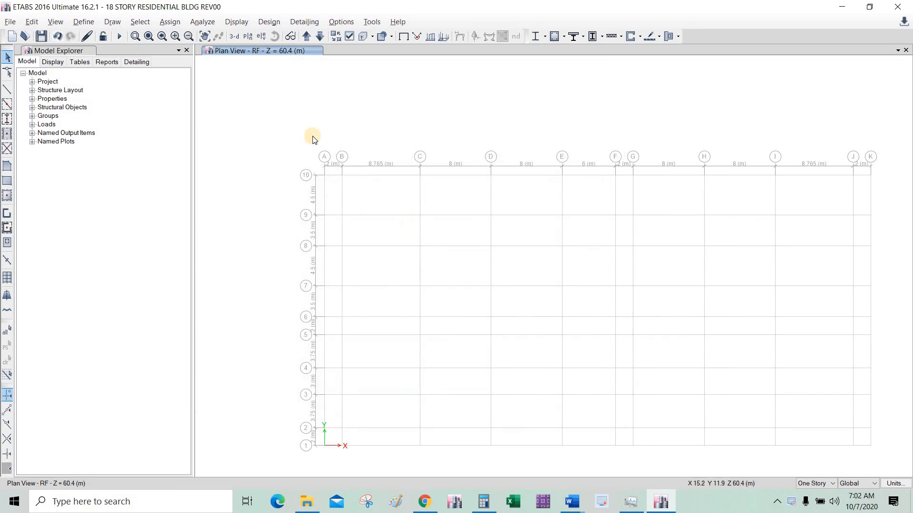
Show the model in an orbited 3-D view and save it
click(238, 37)
middle_drag(374, 253, 403, 238)
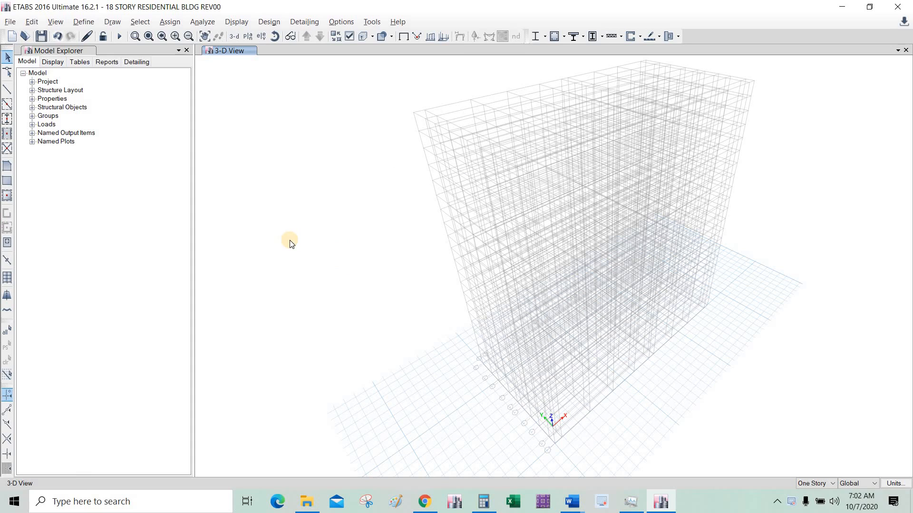
click(43, 37)
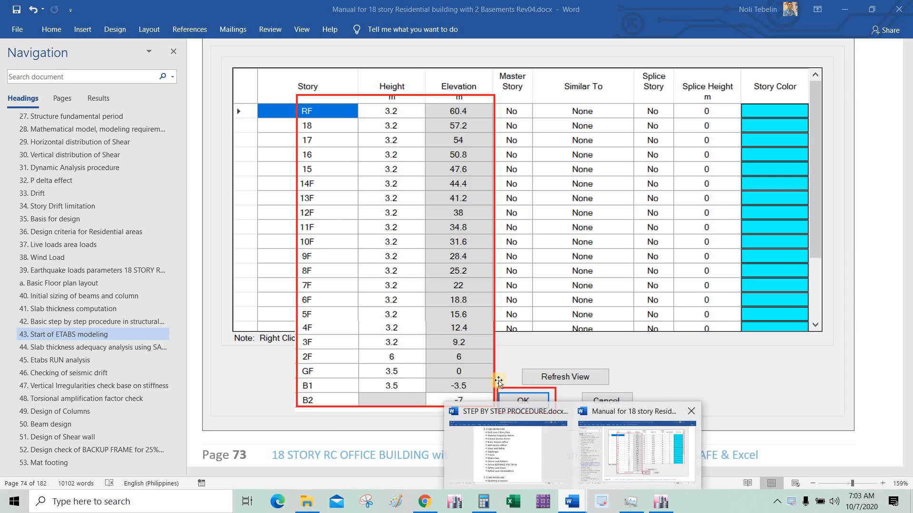
Examine the ETABS definition checklist in STEP BY STEP PROCEDURE.docx around Material Properties and the expected elevation view in the Word manual
click(625, 454)
mouse_move(568, 501)
click(580, 459)
click(481, 99)
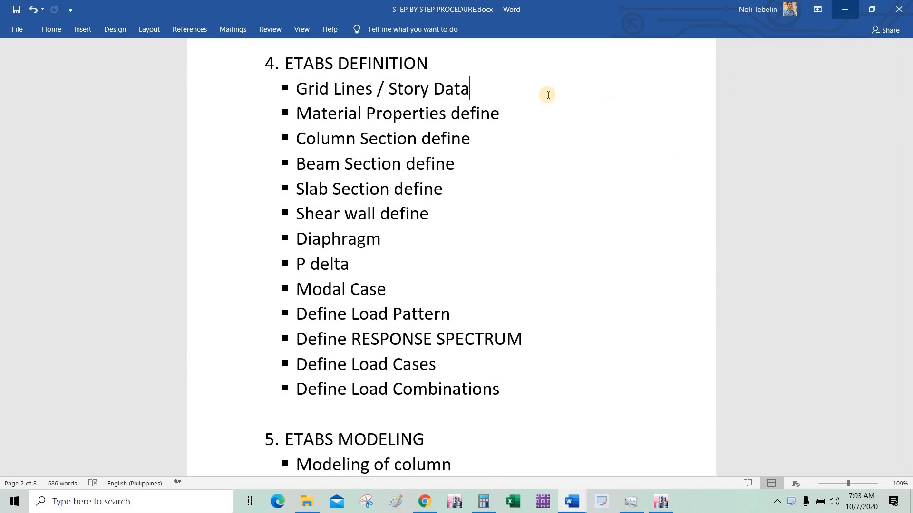
click(522, 110)
triple_click(295, 119)
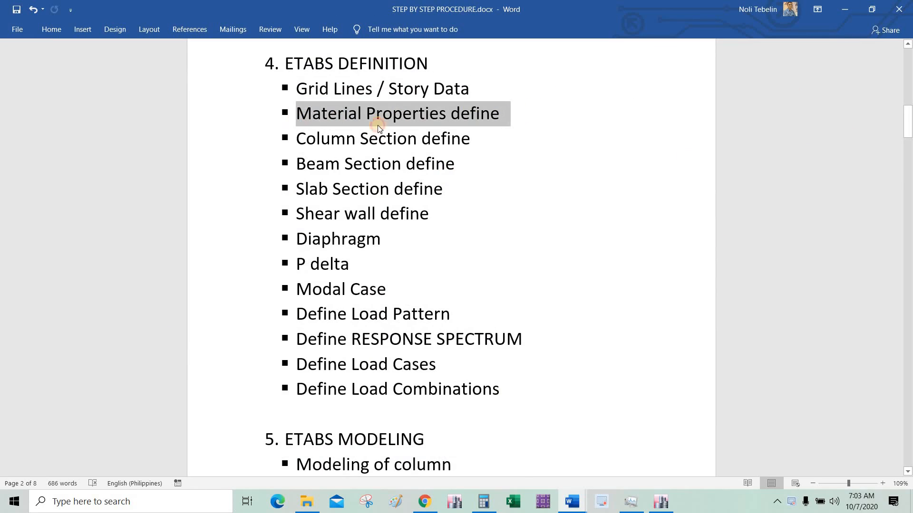
click(846, 15)
scroll(663, 202, down, 4)
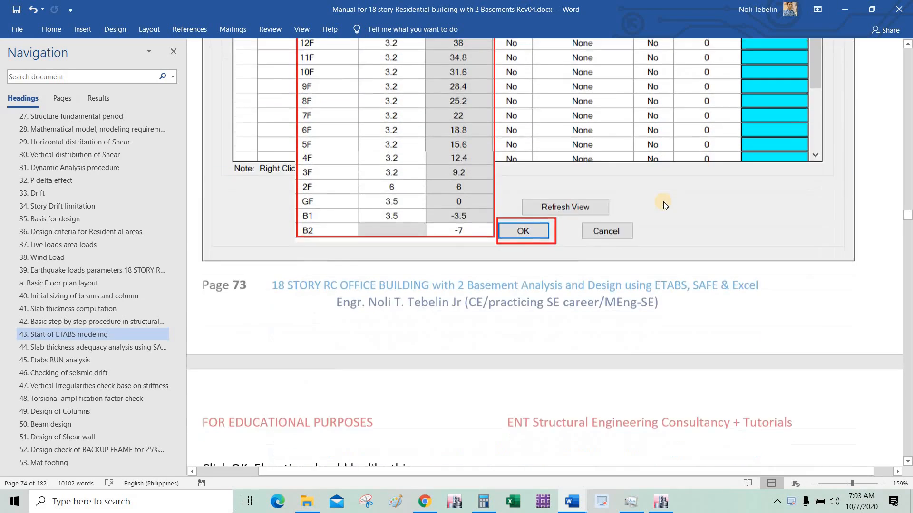
scroll(663, 202, down, 8)
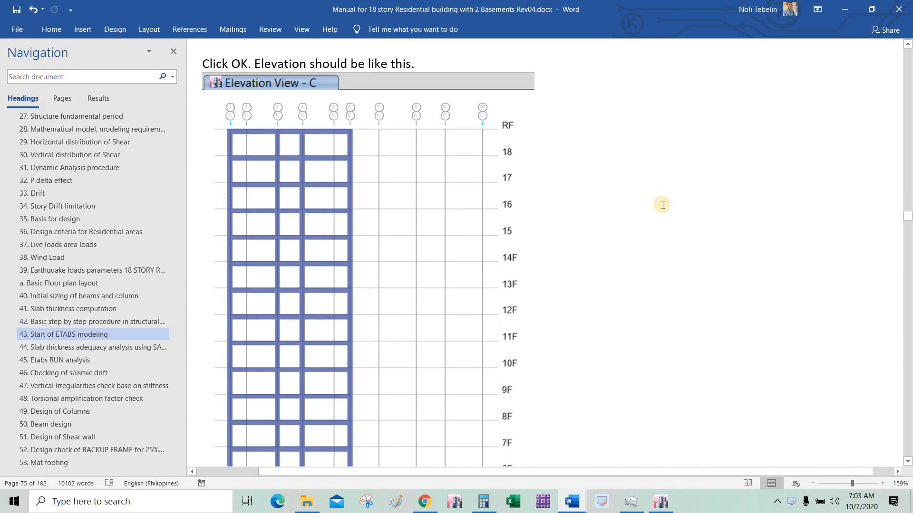
Examine the Word manual from the expected elevation view through the material definition instructions for the 8000 psi concrete
scroll(655, 202, down, 4)
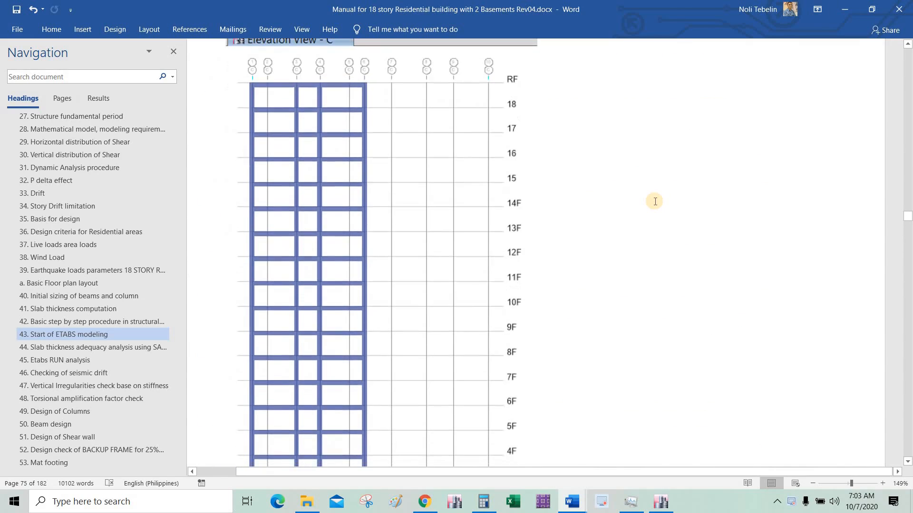
ctrl+scroll(655, 201, down, 3)
scroll(655, 201, down, 3)
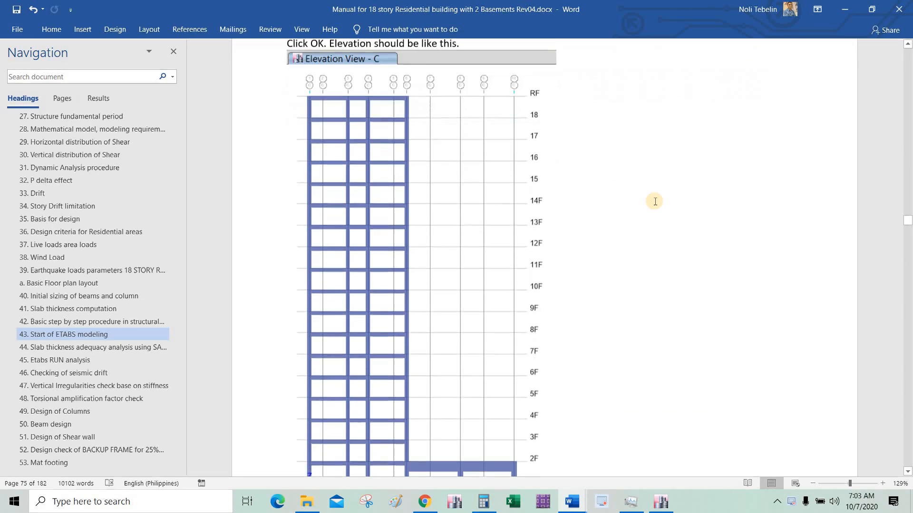
scroll(656, 224, down, 2)
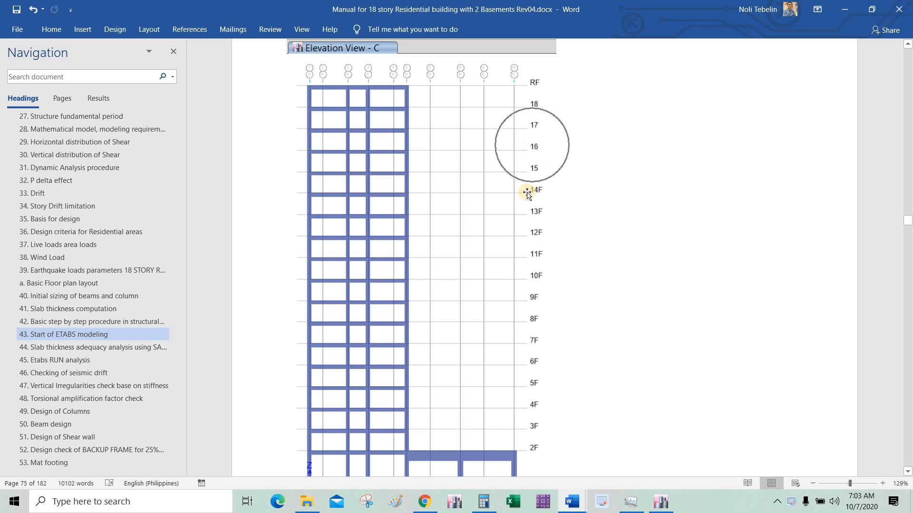
scroll(528, 200, down, 7)
scroll(521, 208, down, 5)
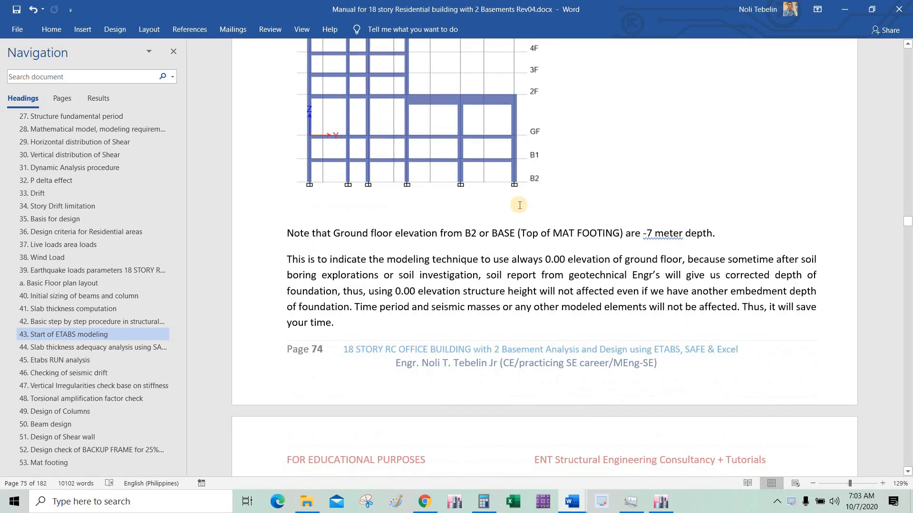
scroll(520, 206, down, 13)
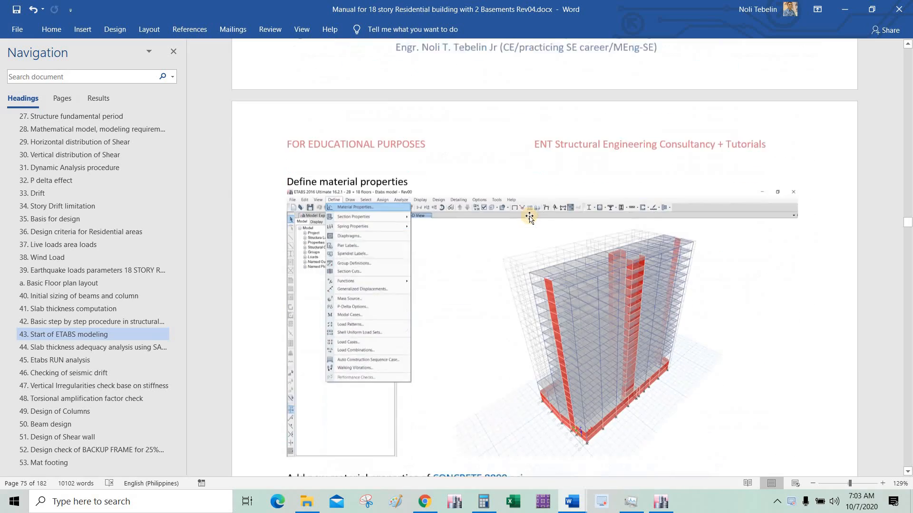
scroll(528, 217, down, 14)
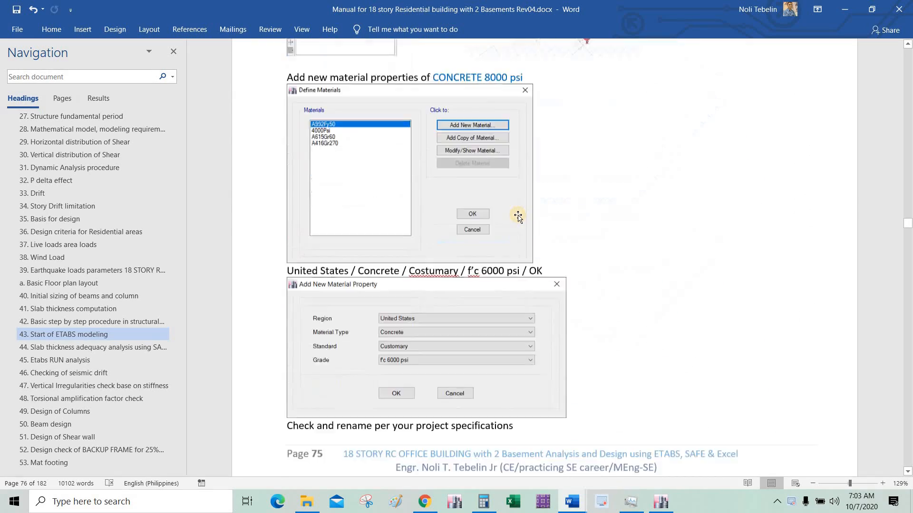
scroll(518, 216, down, 10)
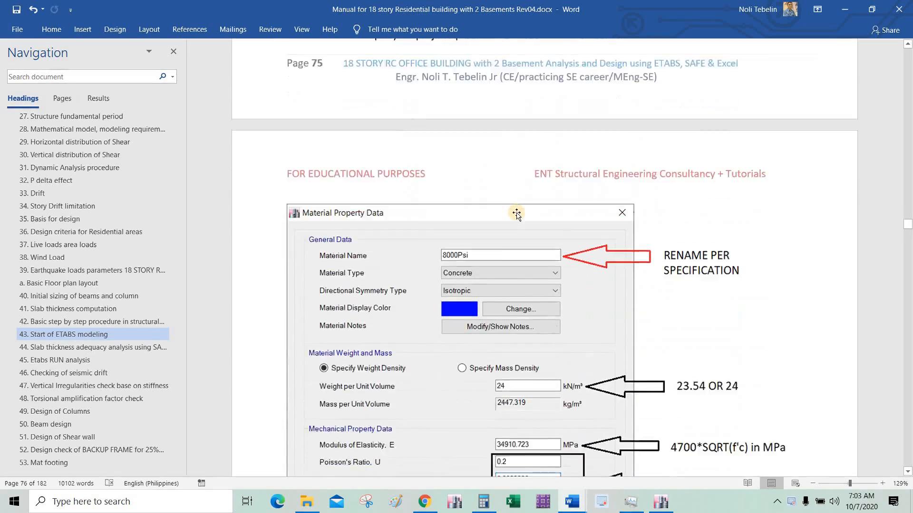
scroll(516, 215, down, 2)
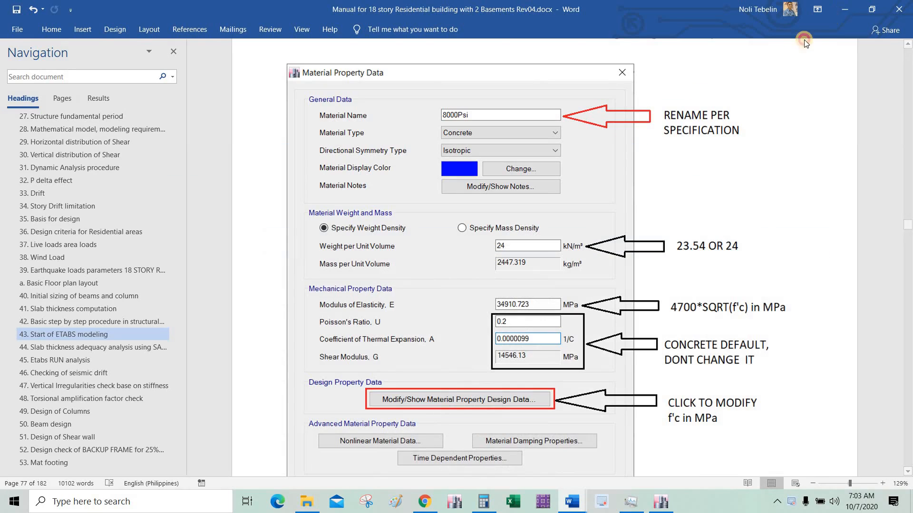
Switch to ETABS and start a new material property with region United States and material type Concrete
click(844, 9)
click(83, 21)
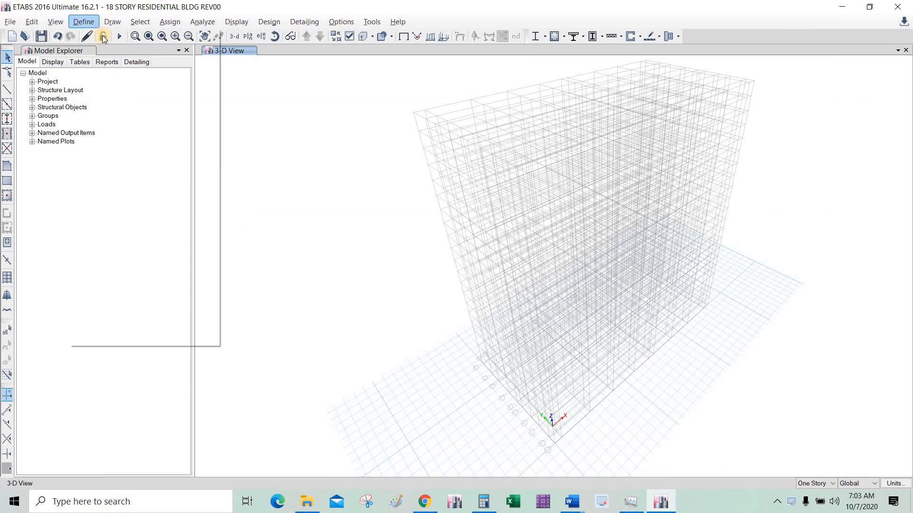
click(100, 35)
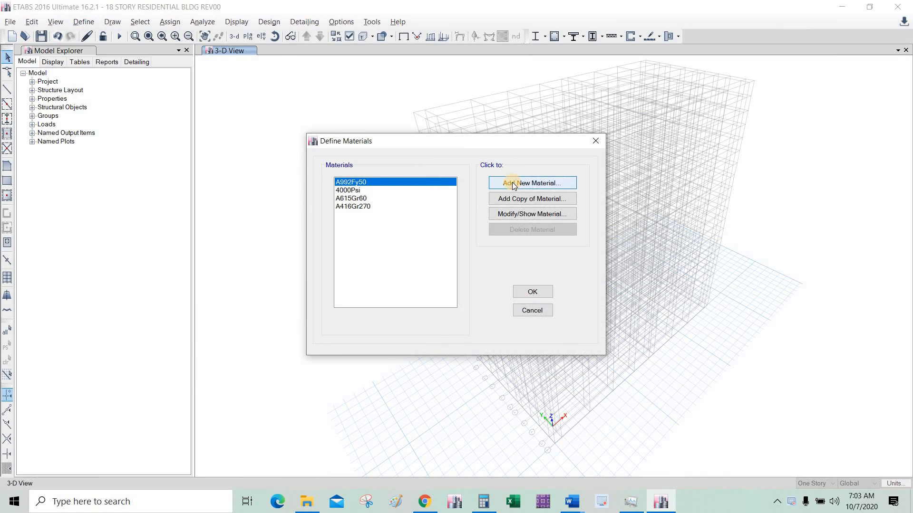
click(509, 185)
click(455, 211)
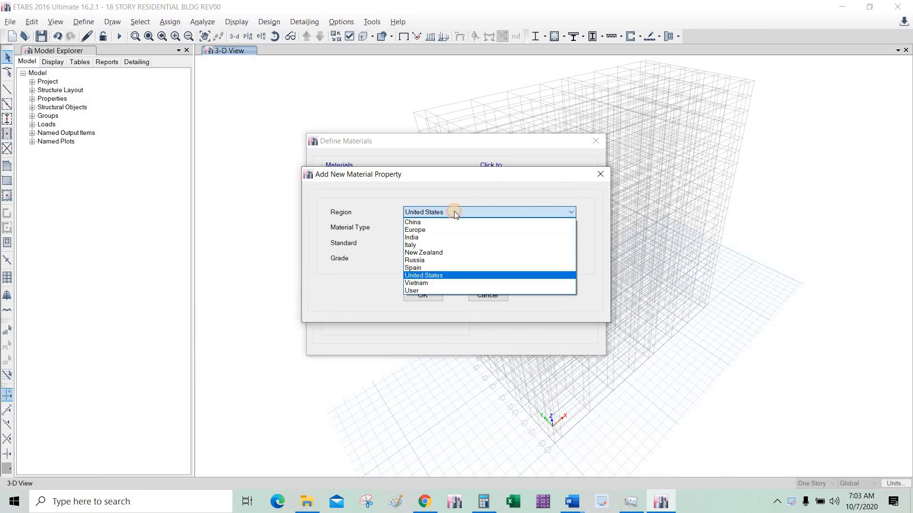
click(454, 211)
click(449, 227)
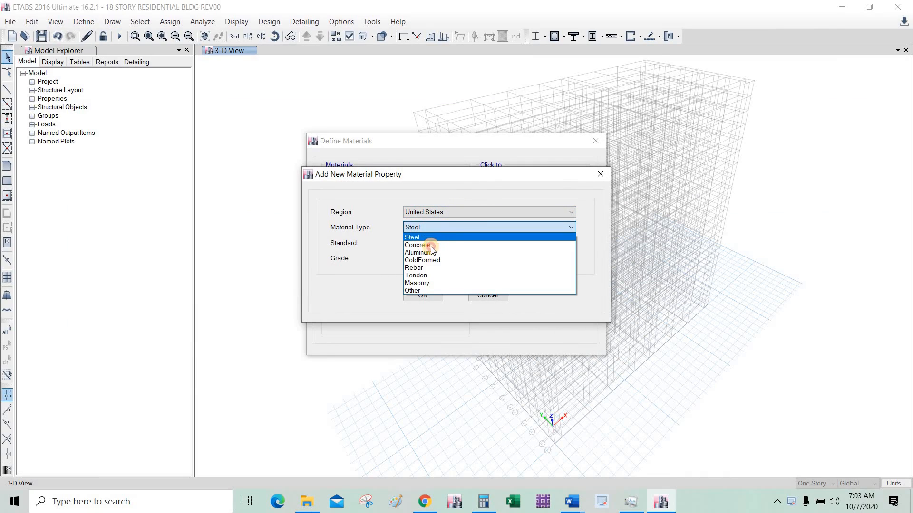
click(431, 247)
Choose the Customary standard and grade f'c 6000 psi for the new concrete, and accept them
click(447, 243)
click(446, 250)
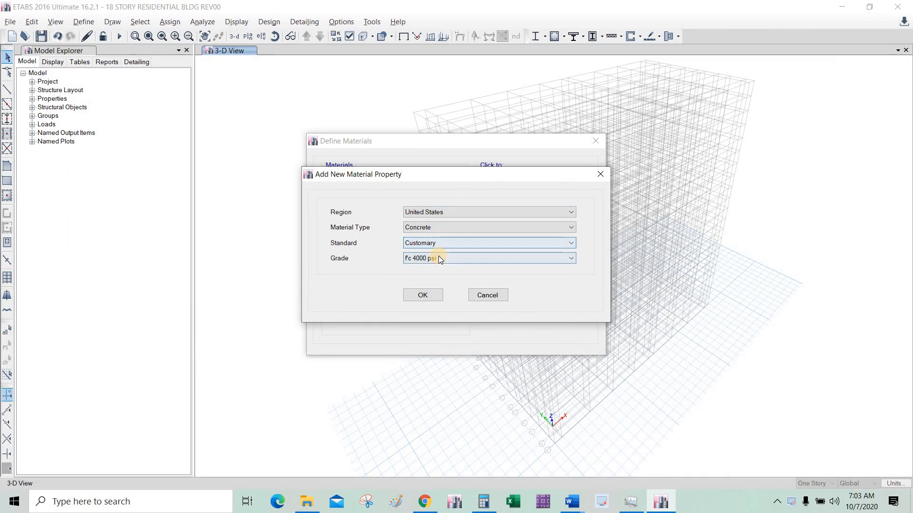
click(438, 258)
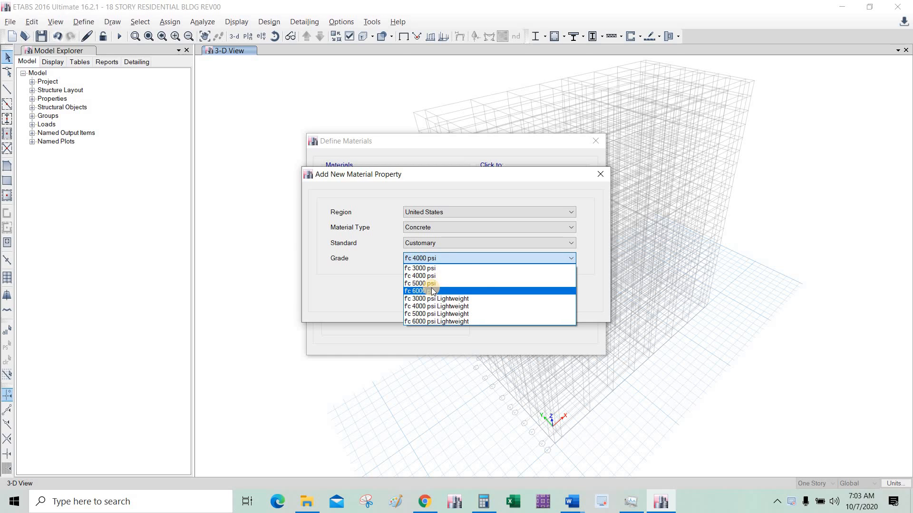
click(432, 292)
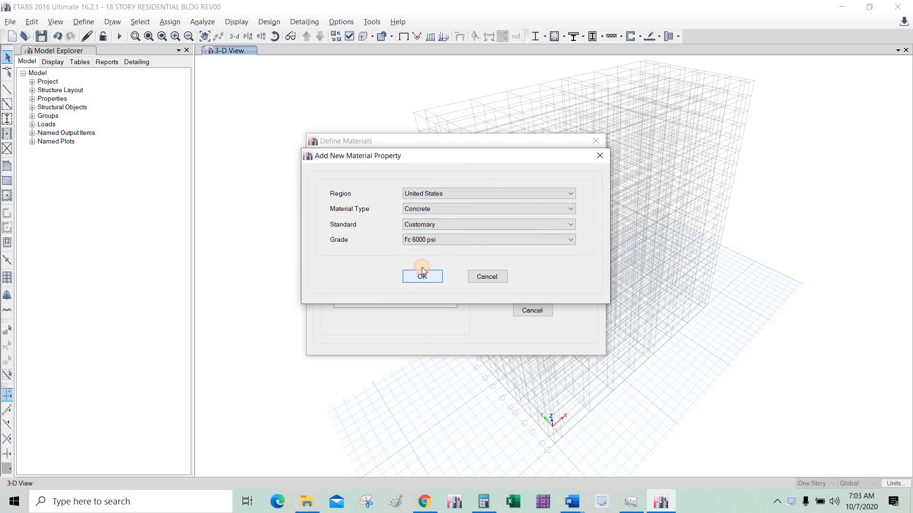
click(422, 276)
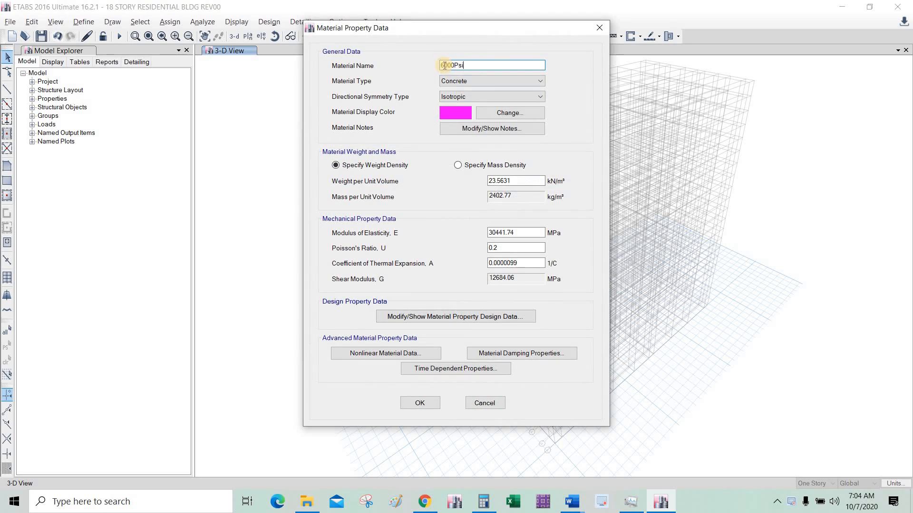
Rename the new concrete material as 8000Psi and compare its property data with the Word manual
text(8)
click(474, 63)
double_click(475, 62)
click(480, 61)
key(alt+Tab)
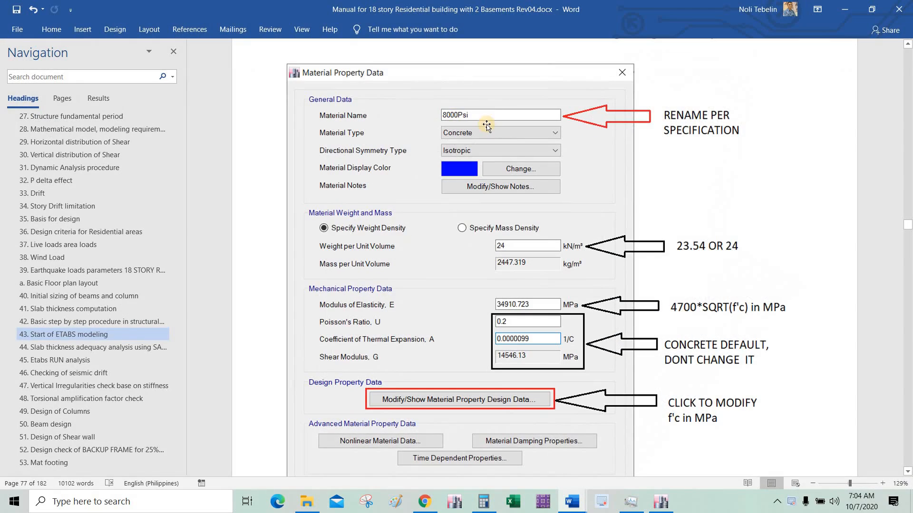
scroll(505, 142, down, 1)
key(alt+Tab)
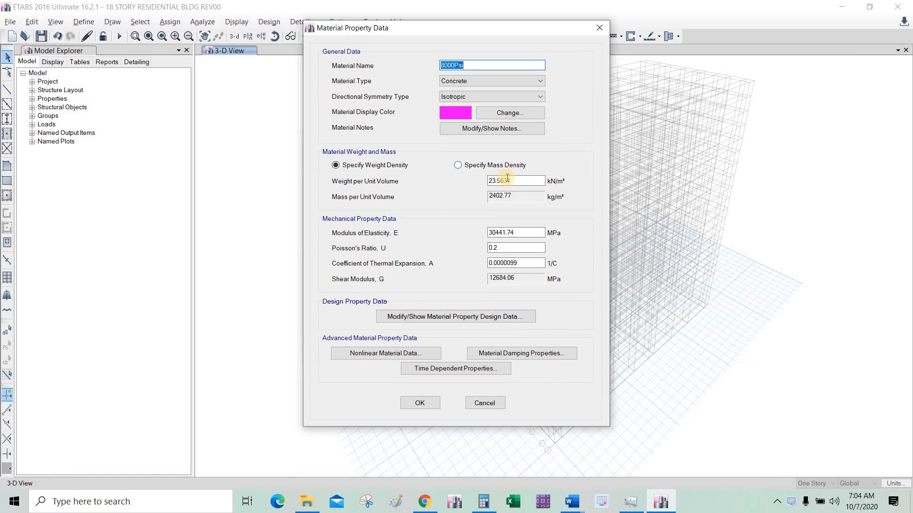
Set the 8000Psi material's weight per unit volume to 24 kN/m³
click(516, 180)
double_click(517, 180)
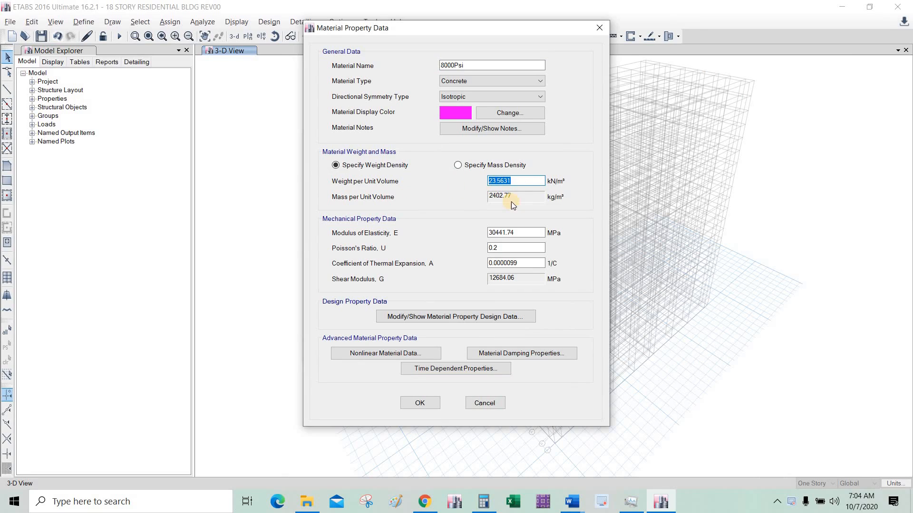
text(24)
Set the modulus of elasticity E with the formula 4700*SQRT(8000/145), in MPa
click(526, 232)
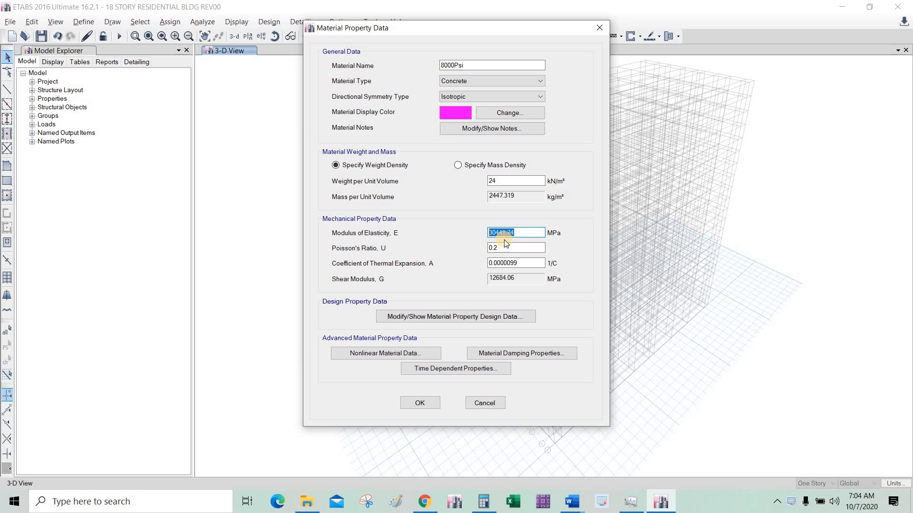
text(4700)
text(*SQRT)
text((8000/145)
text())
key(Tab)
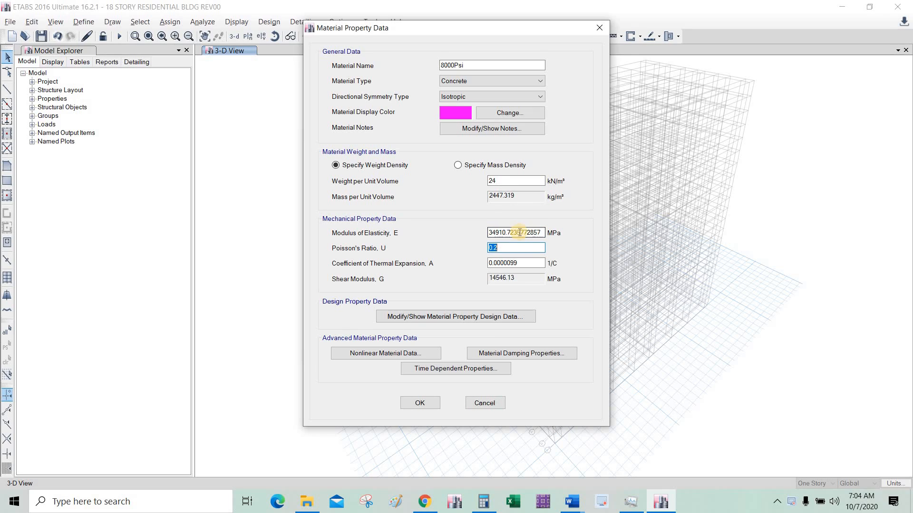
Check the modulus against the Word manual and shorten it to 34910.723 MPa
key(alt+Tab)
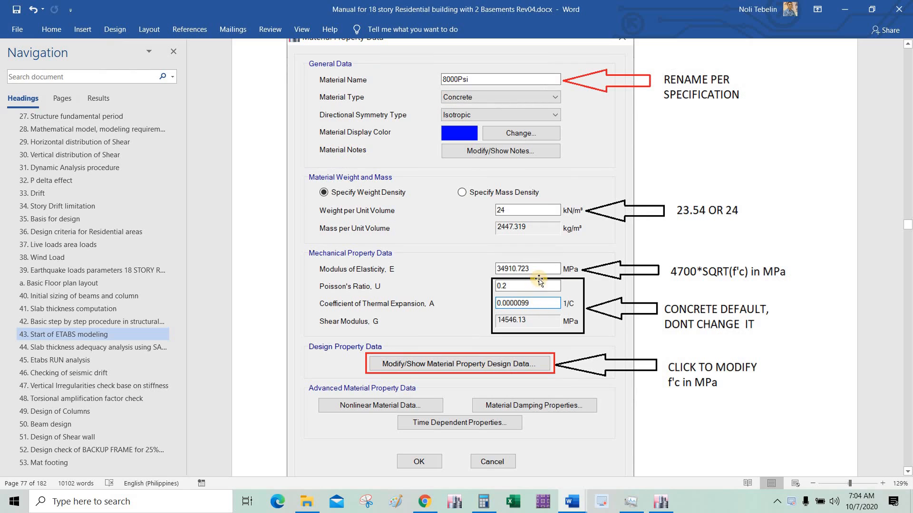
key(alt+Tab)
drag(517, 232, 558, 235)
key(BackSpace)
click(532, 250)
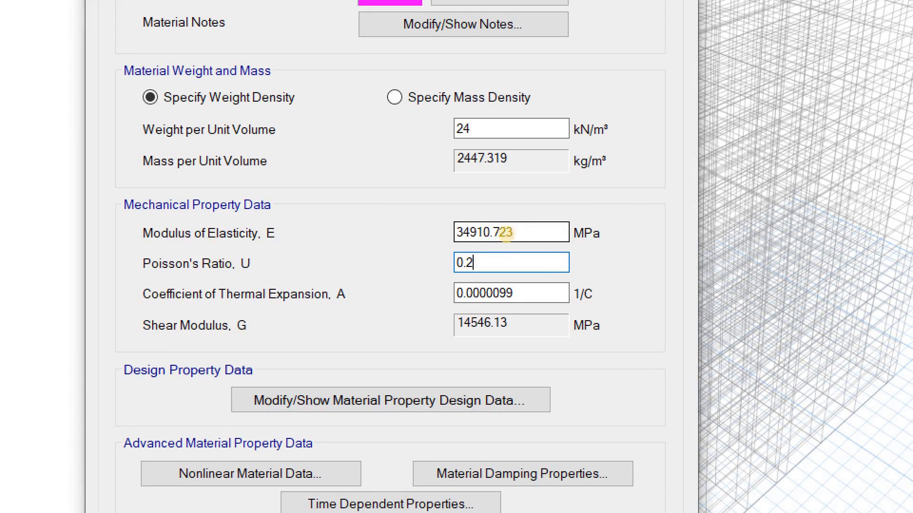
drag(453, 230, 400, 189)
drag(454, 266, 403, 242)
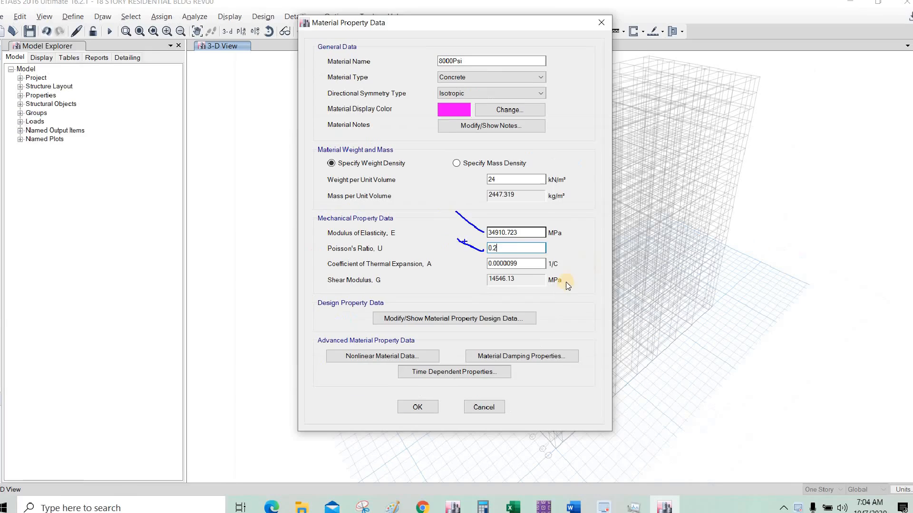
click(526, 263)
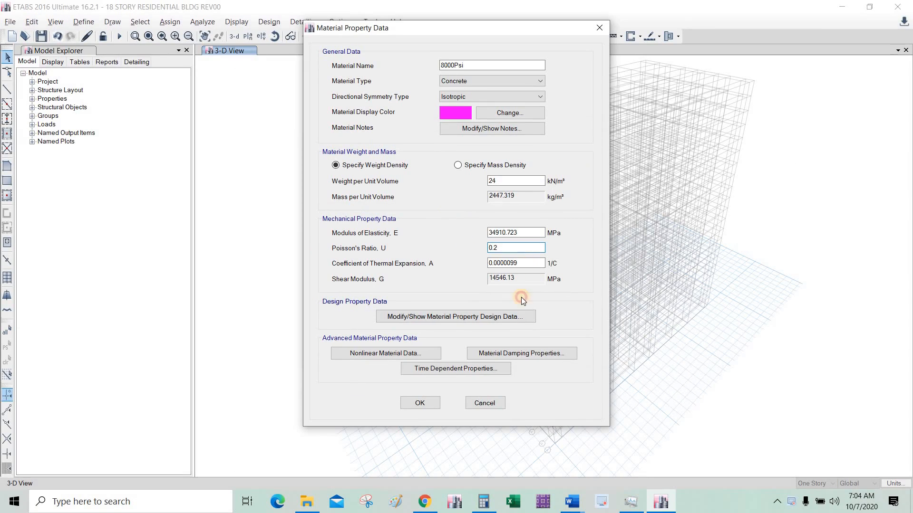
In the material property design data, enter the concrete compressive strength f'c as 8000/145 and shorten it to 55.17 MPa
click(509, 317)
drag(523, 215, 472, 218)
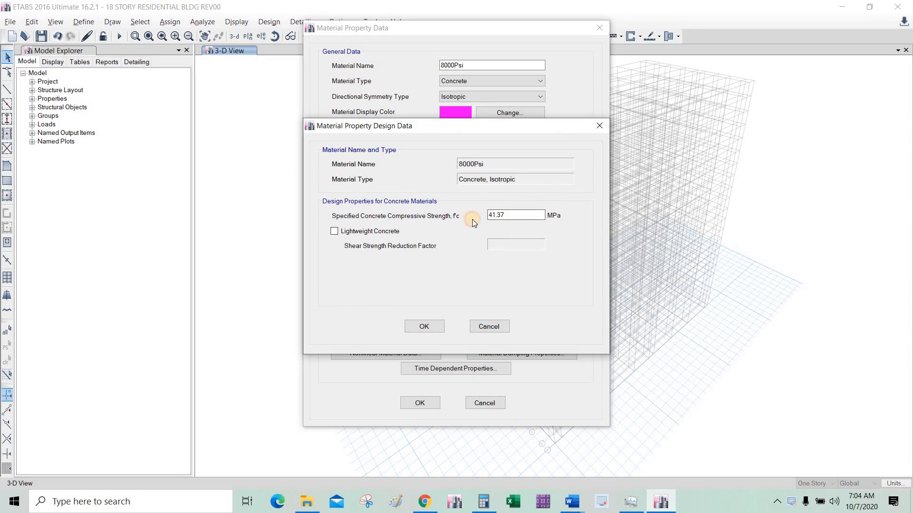
text(8000/145)
key(Tab)
drag(507, 216, 554, 219)
key(Delete)
Examine the manual's f'c design data for 8000 psi concrete and its instructions for adding rebar reinforcement materials
key(alt+Tab)
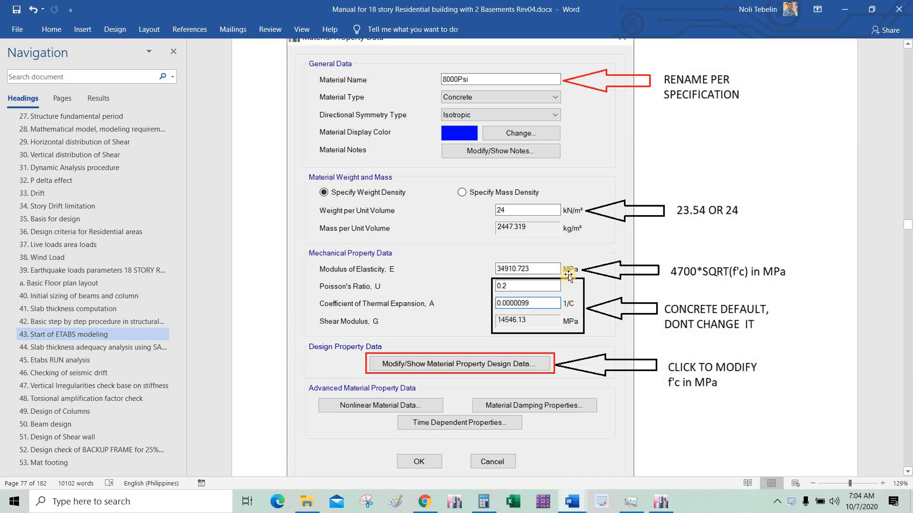
scroll(569, 277, down, 15)
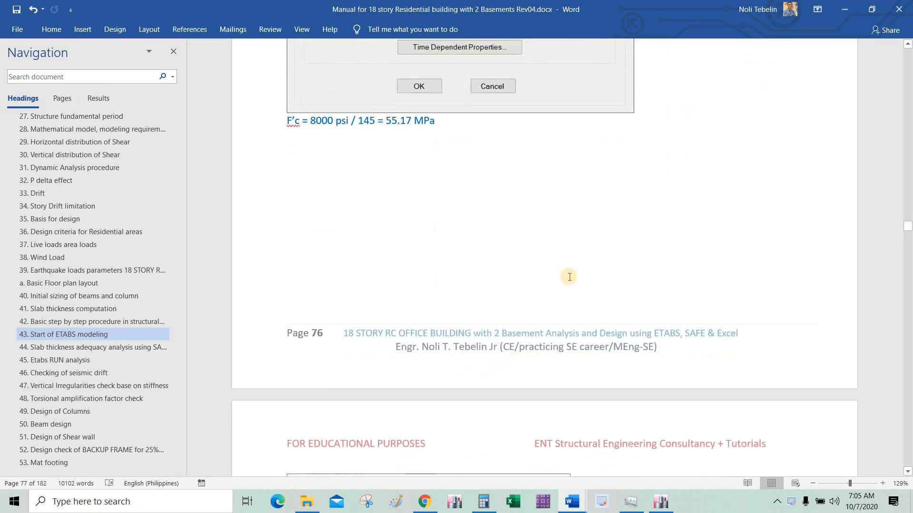
key(alt+Tab)
key(alt+Tab)
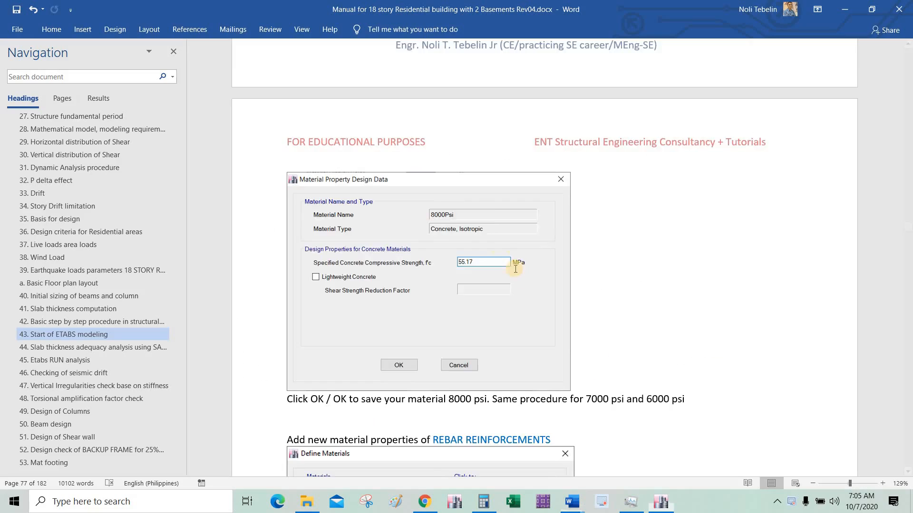
scroll(528, 275, down, 3)
scroll(490, 222, down, 4)
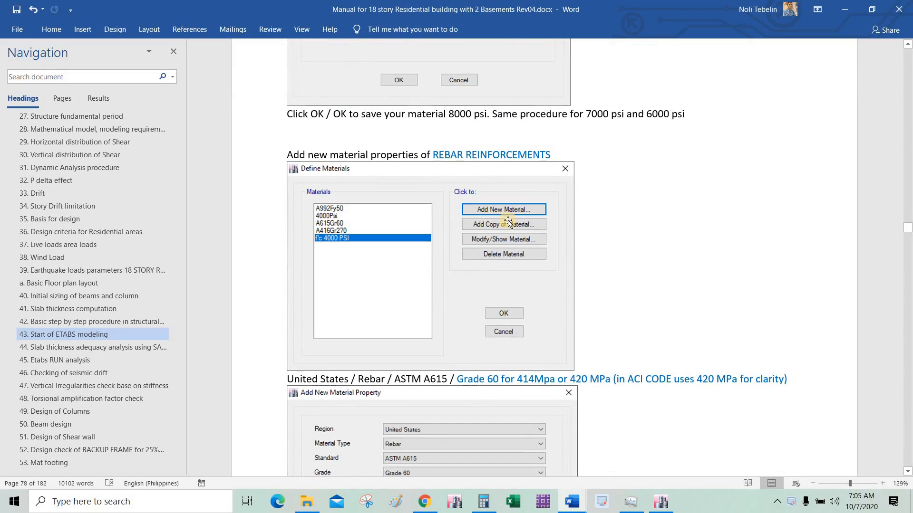
scroll(508, 221, down, 3)
scroll(508, 220, down, 2)
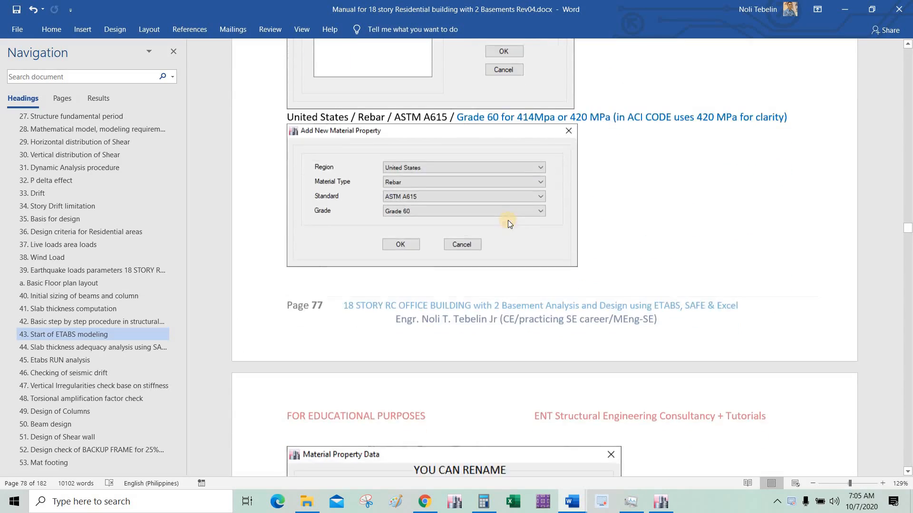
Return to ETABS and accept the design data and the 8000Psi material definition
key(alt+Tab)
click(424, 327)
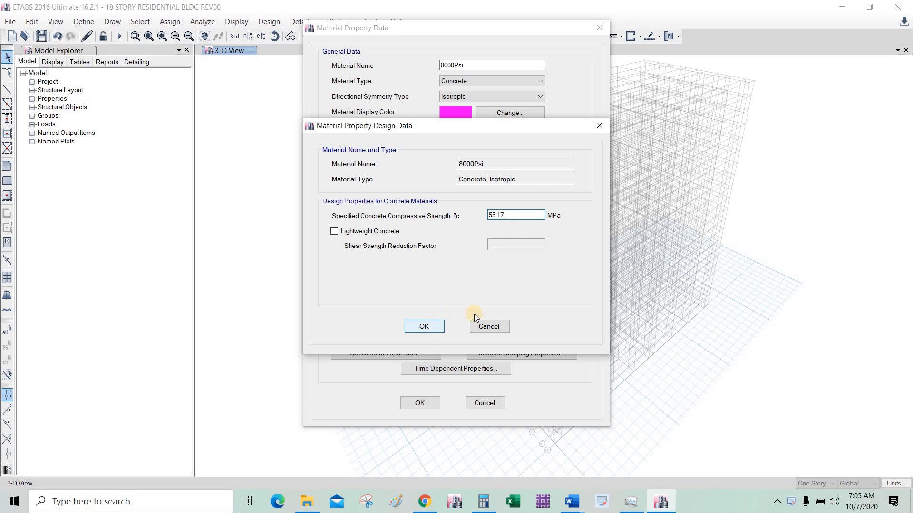
click(420, 403)
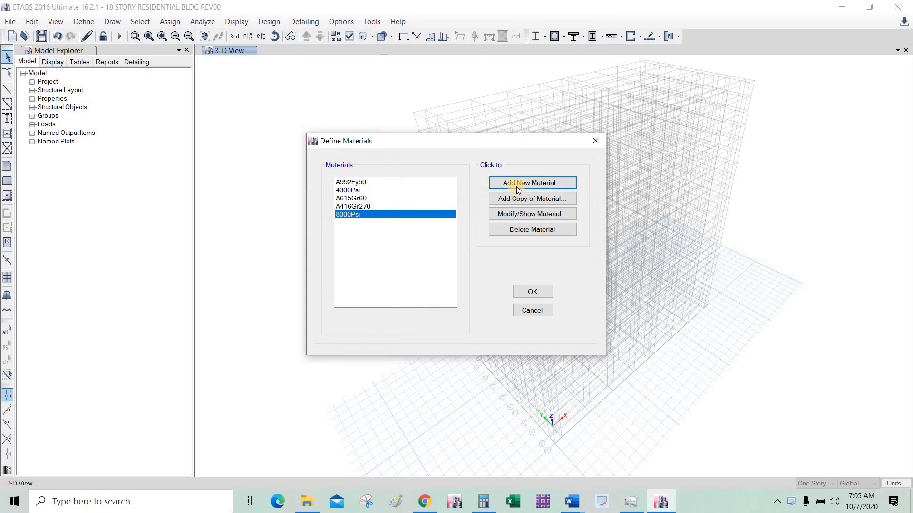
click(517, 184)
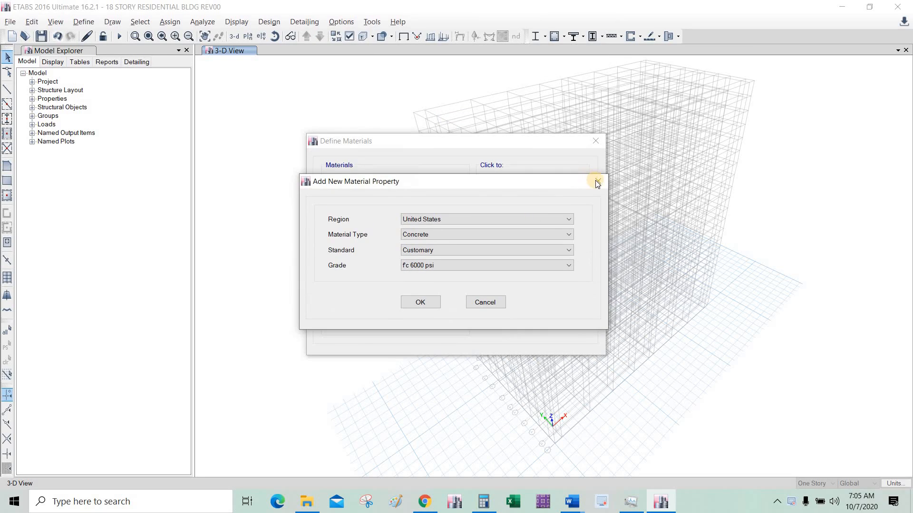
mouse_move(583, 181)
mouse_down()
mouse_move(574, 218)
mouse_move(578, 181)
mouse_up()
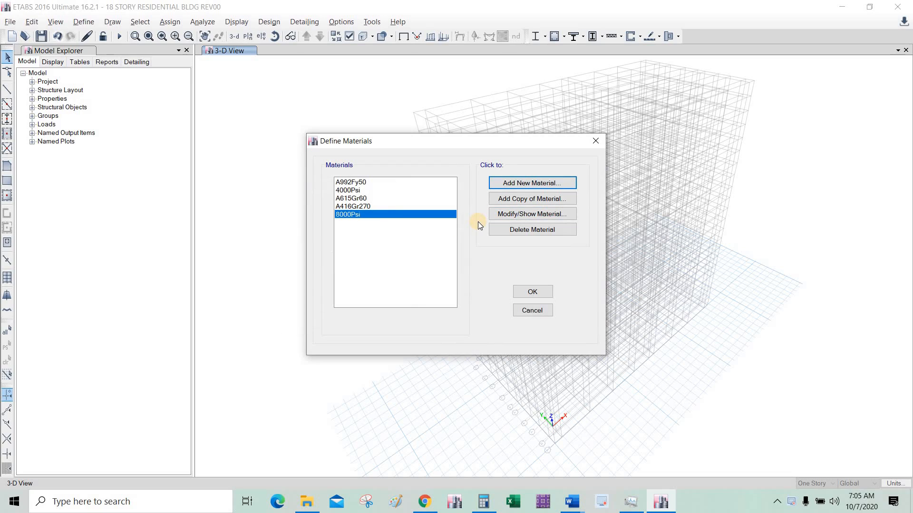
click(361, 215)
click(519, 182)
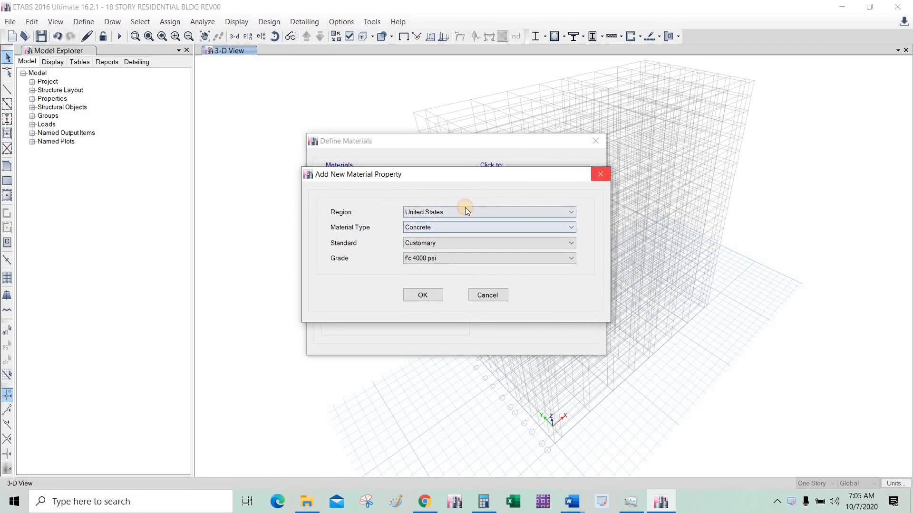
key(Escape)
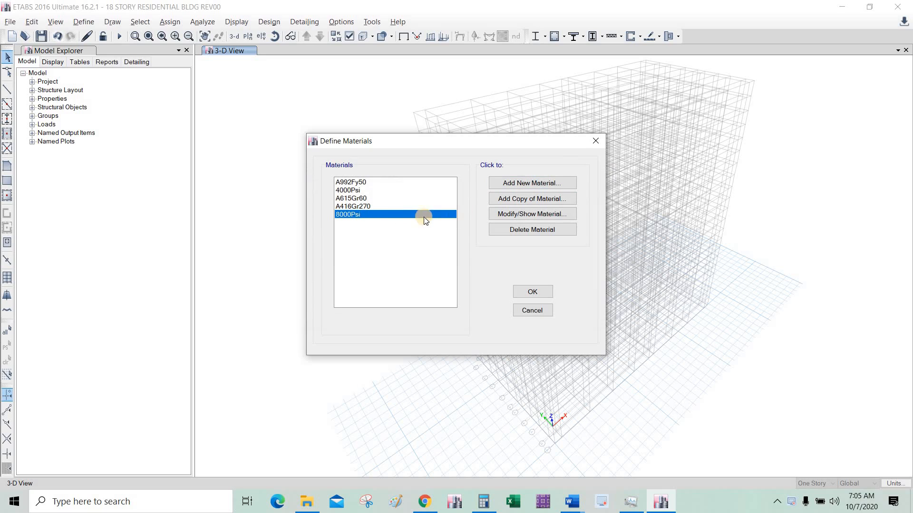
Add a copy of the 8000Psi concrete material and name it 6000Psi
click(548, 195)
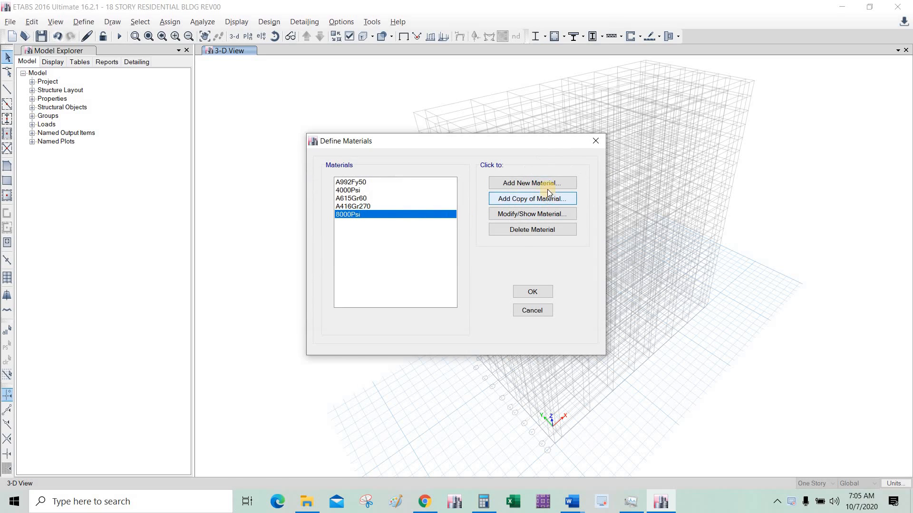
drag(525, 31, 669, 49)
drag(597, 84, 552, 92)
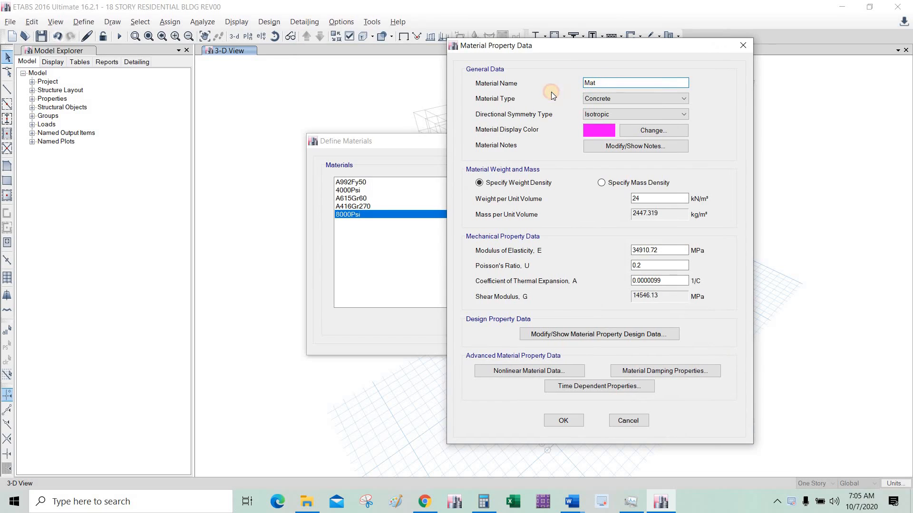
text(6000Psi)
click(649, 199)
Enter the 6000Psi material's modulus of elasticity as 4700*sqrt(6000/145) and shorten it to 30233.57 MPa
drag(676, 249, 621, 257)
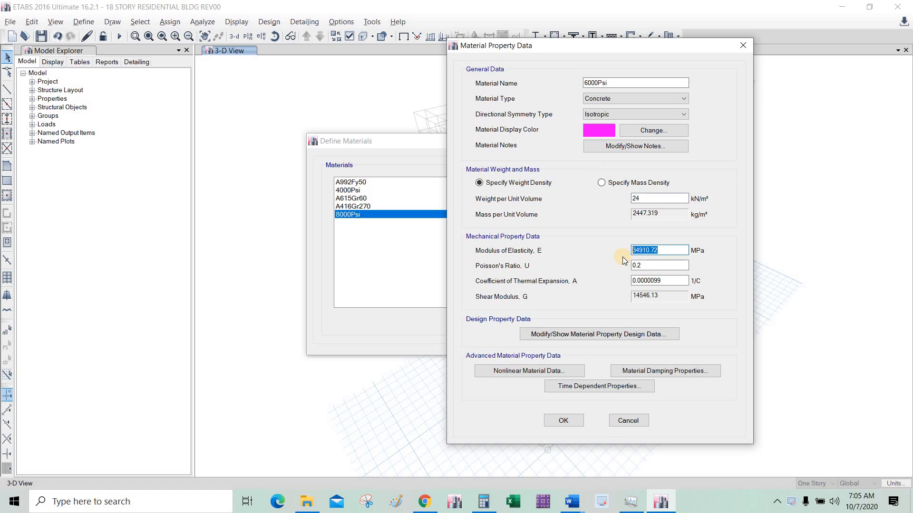
text(4700*)
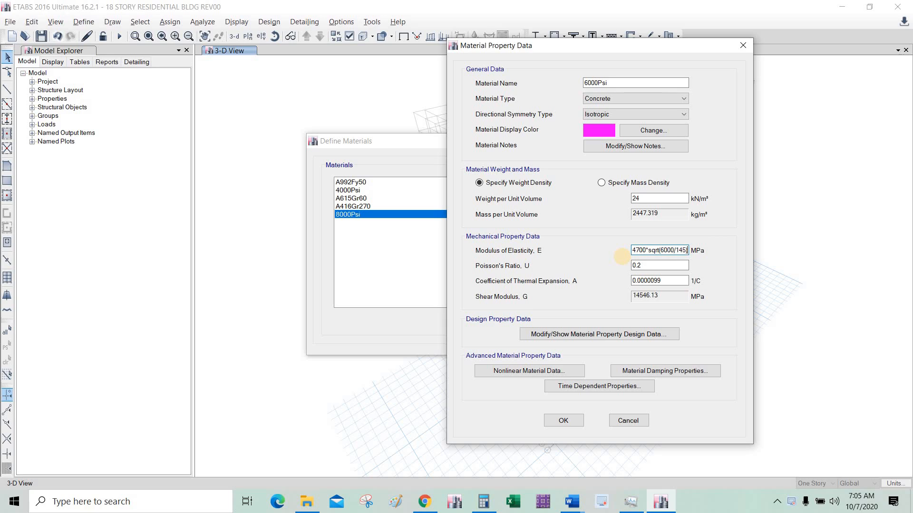
key(Tab)
drag(658, 251, 709, 249)
key(Delete)
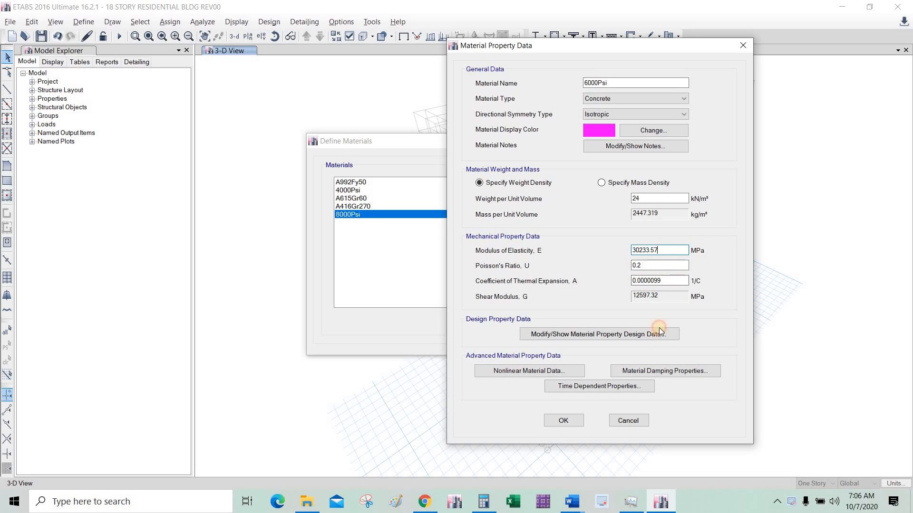
In the material property design data, enter the compressive strength f'c as 6000/145, round it to 41.38 MPa and accept
click(659, 333)
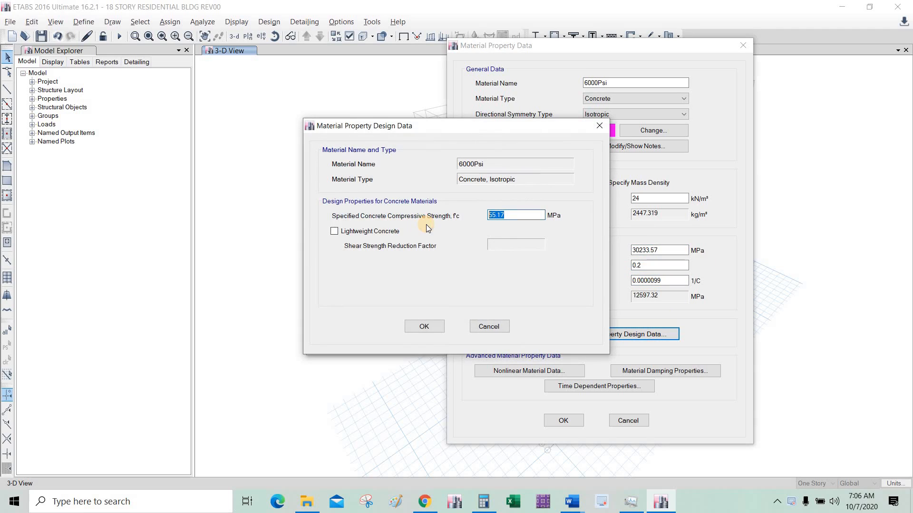
text(6000/145)
key(Tab)
drag(503, 214, 572, 225)
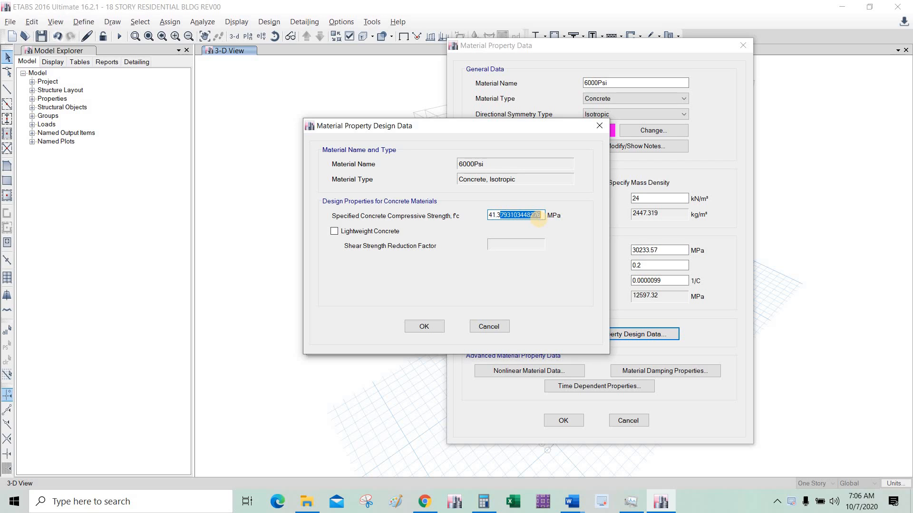
text(8)
click(432, 327)
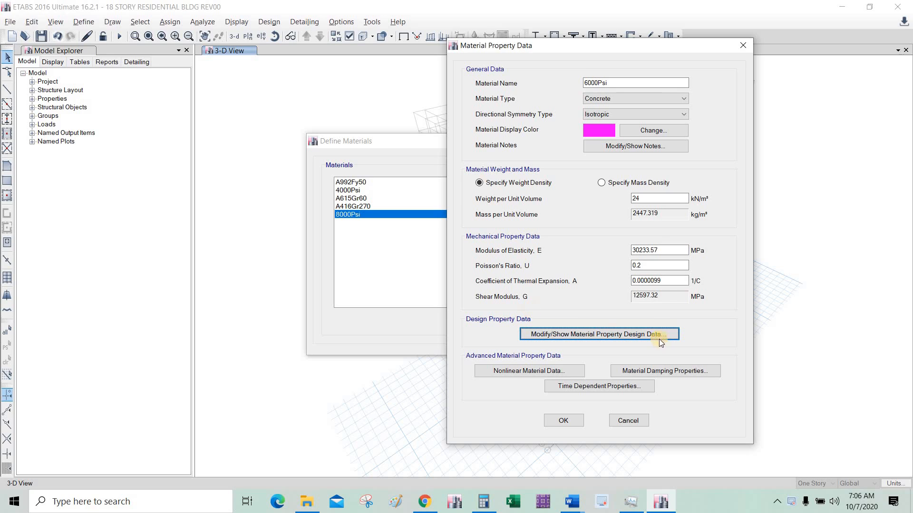
Recheck the 6000Psi concrete's design data and accept the material definition
click(666, 265)
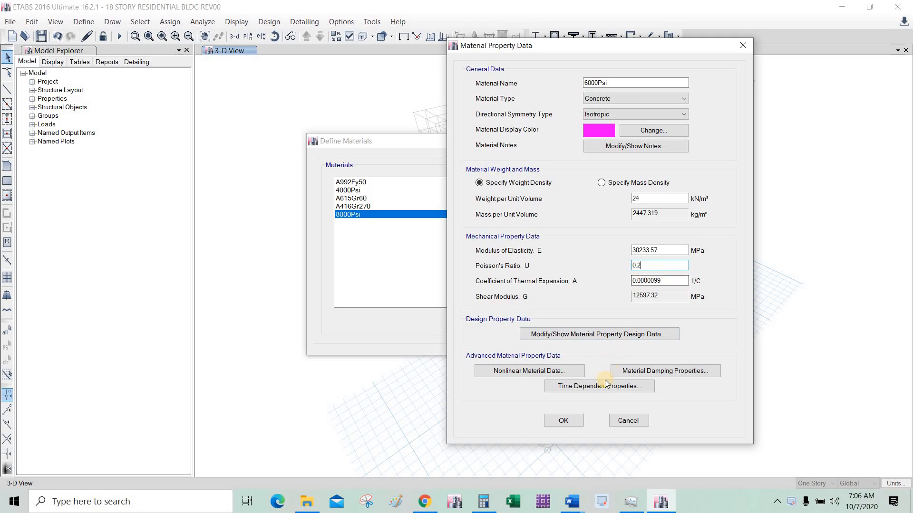
click(628, 336)
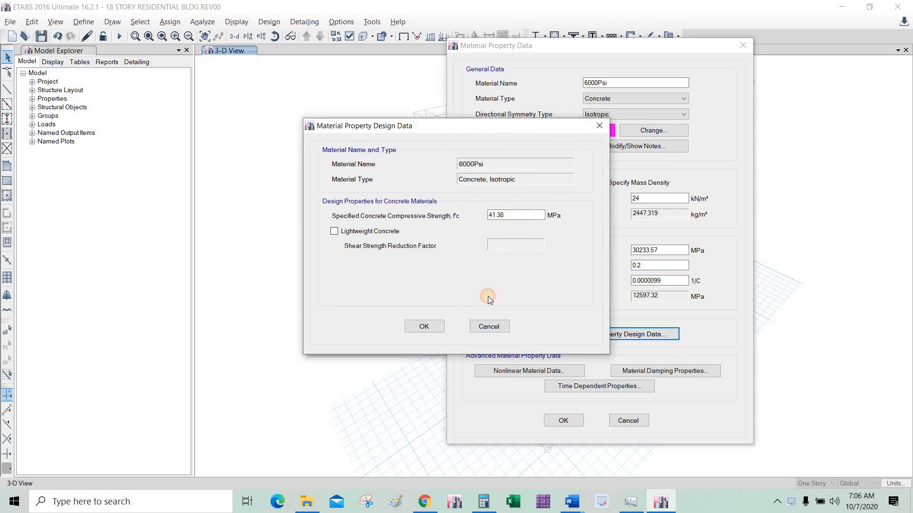
click(435, 327)
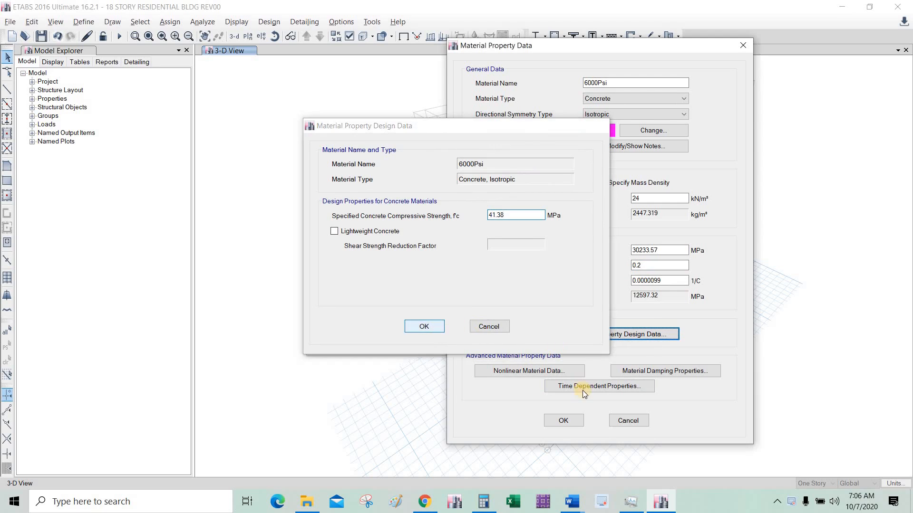
click(565, 421)
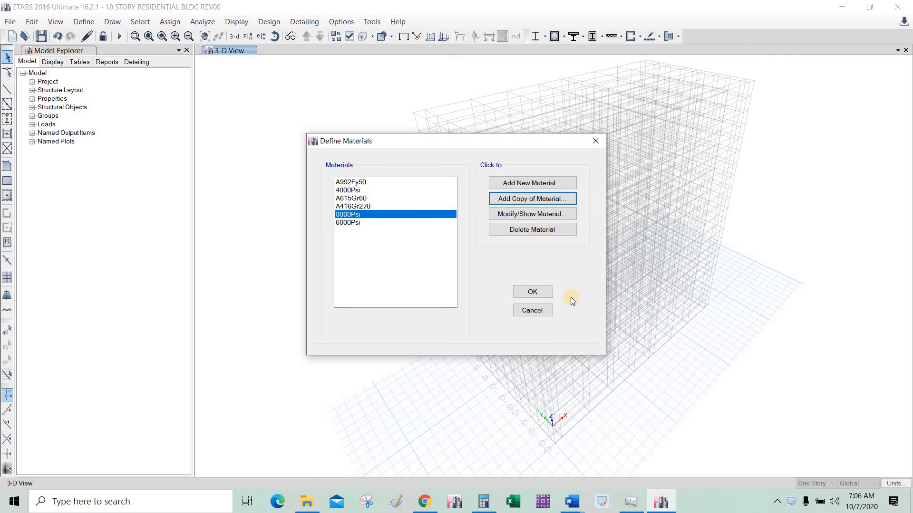
Add a new United States material of type Rebar using the ASTM A615 standard
click(539, 185)
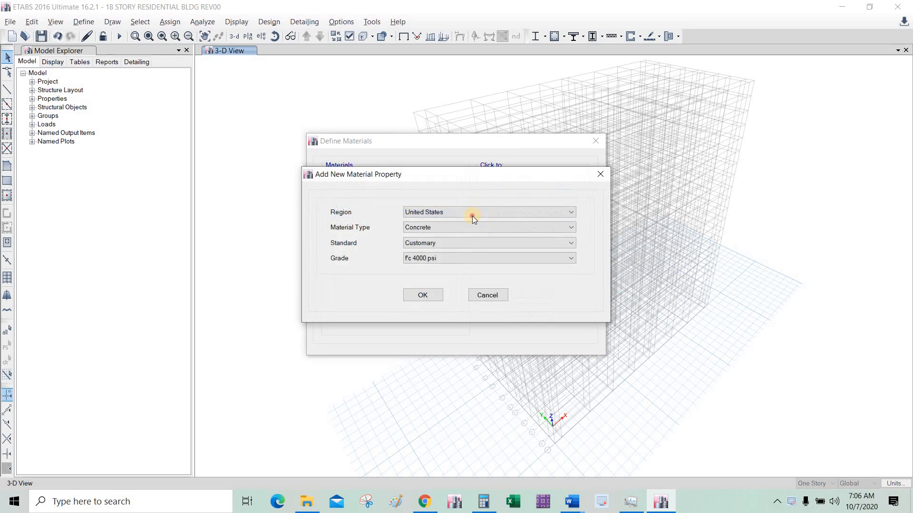
click(472, 216)
click(458, 229)
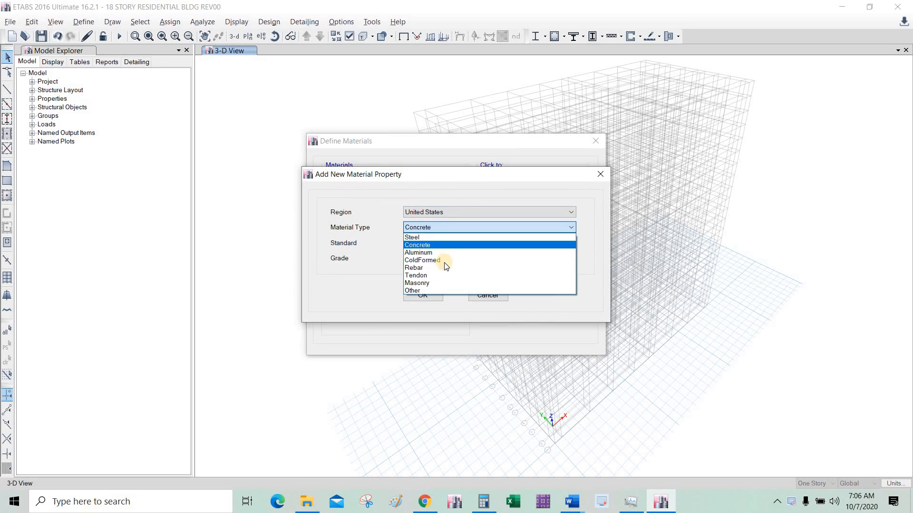
click(438, 266)
click(477, 244)
click(478, 244)
click(477, 244)
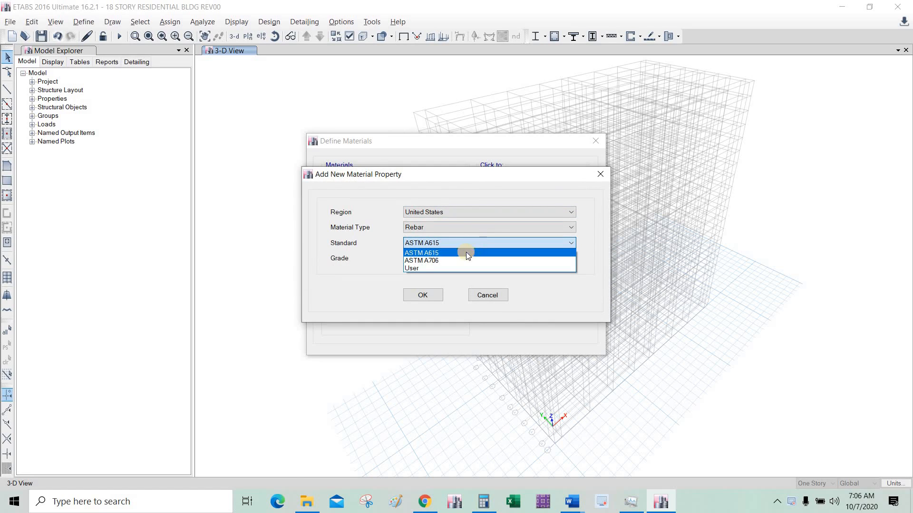
click(465, 253)
click(435, 294)
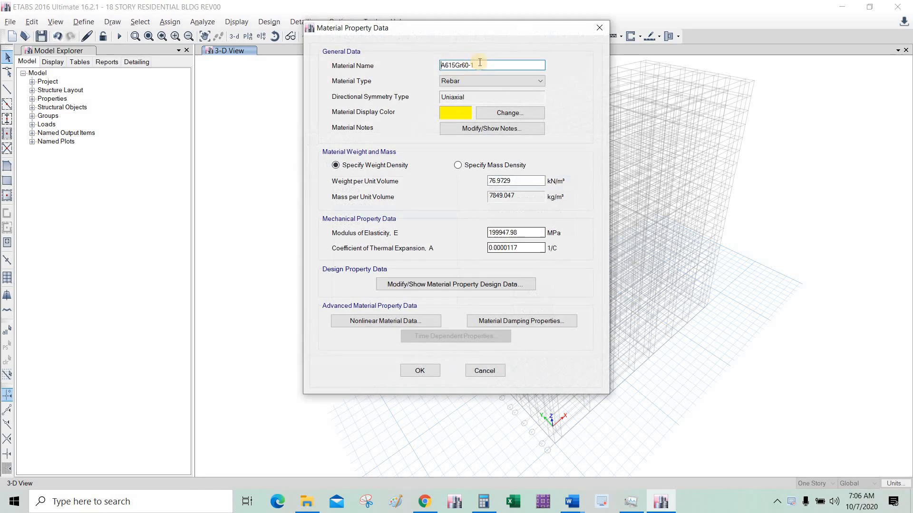
Consult the Word manual briefly and name the new rebar material Rebar Gr 60
drag(501, 31, 512, 29)
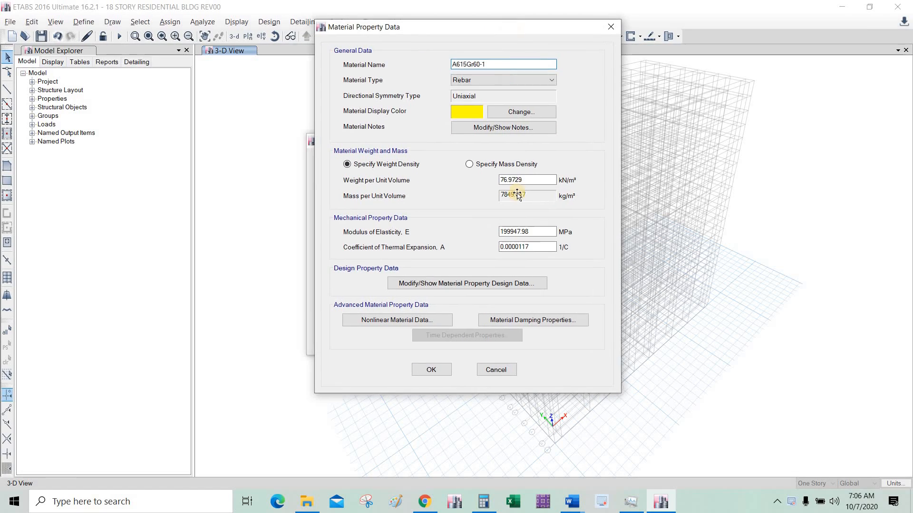
key(alt+Tab)
scroll(520, 201, down, 3)
scroll(520, 201, down, 2)
key(alt+Tab)
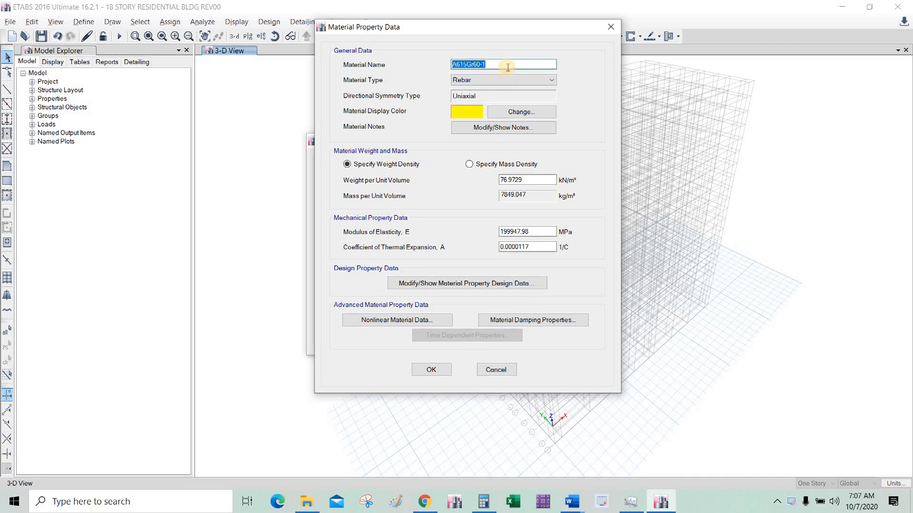
text(Rebar Gr 60)
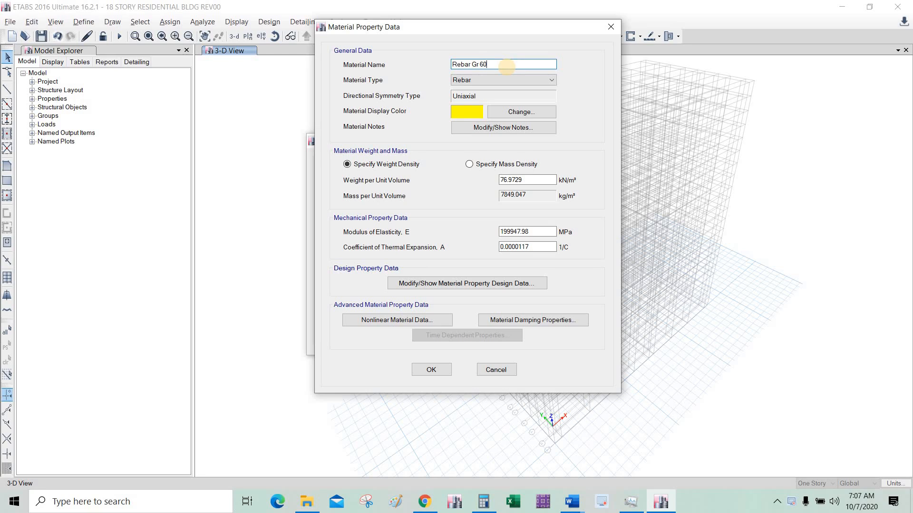
Examine the weight per unit volume and modulus of elasticity of Rebar Gr 60
click(542, 179)
double_click(536, 182)
click(536, 183)
click(533, 233)
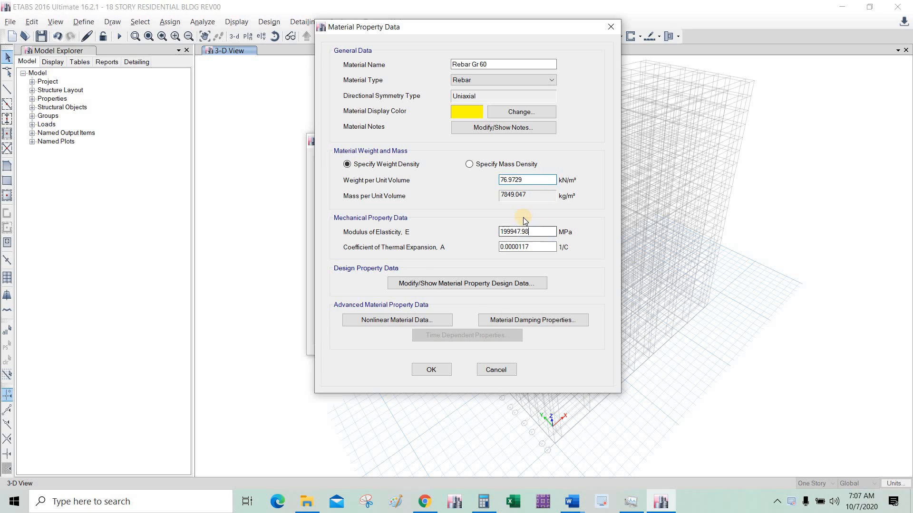
click(528, 233)
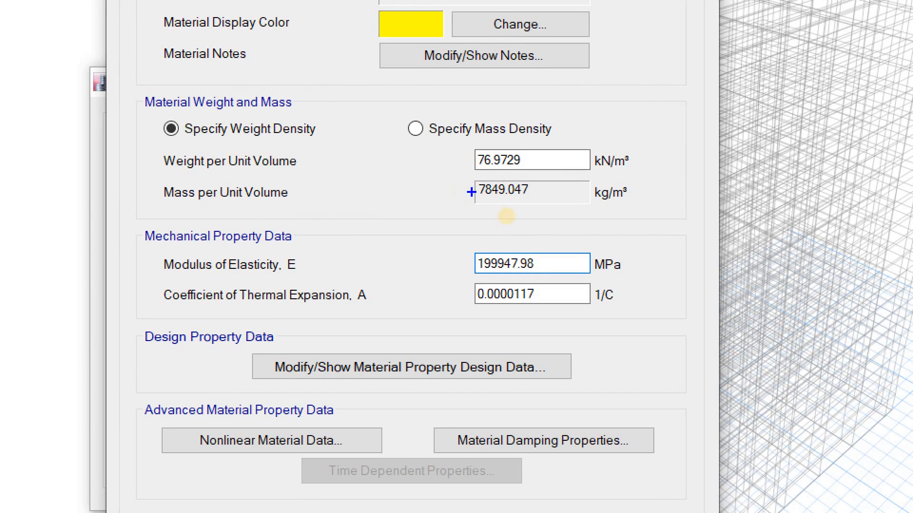
mouse_move(392, 176)
mouse_down()
mouse_move(512, 206)
mouse_move(481, 200)
mouse_up()
drag(529, 176, 542, 137)
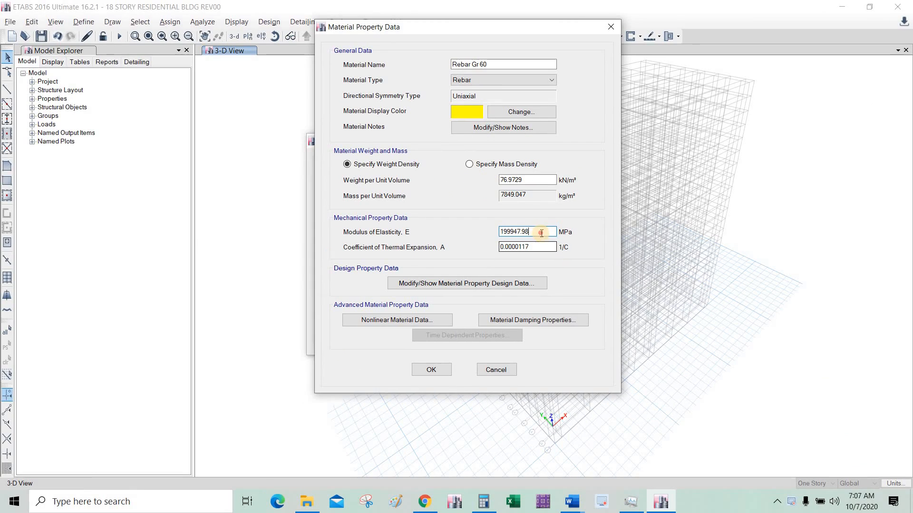
drag(519, 263, 545, 264)
In the Rebar Gr 60 design data, set minimum yield strength Fy to 414 MPa and minimum tensile strength Fu to 414*1.25
click(529, 284)
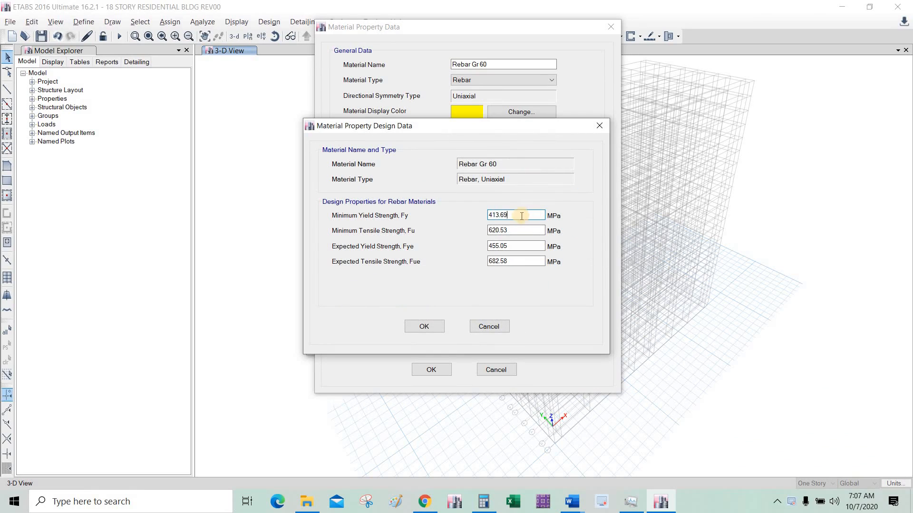
drag(497, 215, 539, 211)
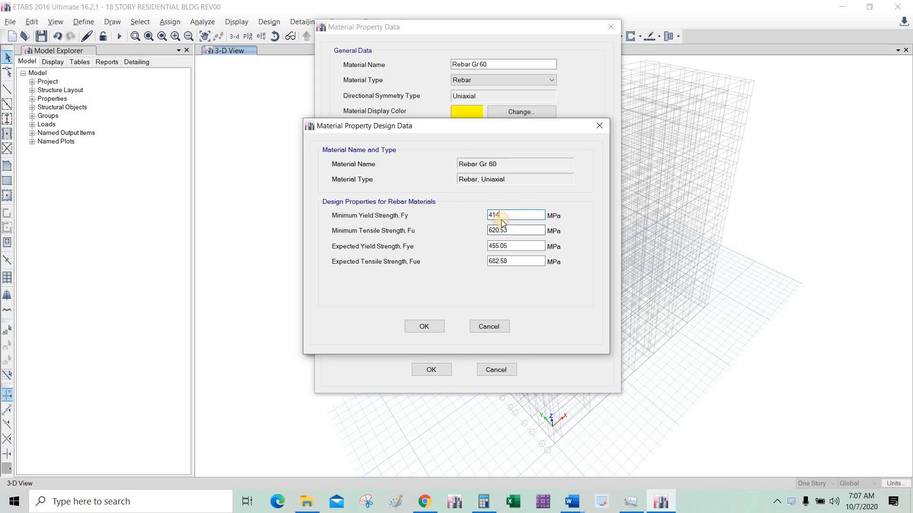
mouse_move(486, 216)
mouse_down()
mouse_move(518, 226)
mouse_move(493, 232)
mouse_up()
text(414)
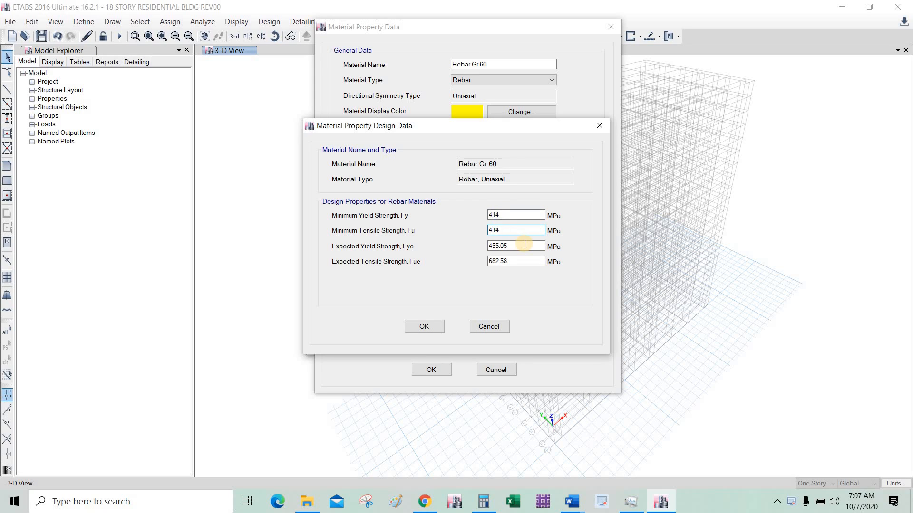
text(1.25)
click(498, 230)
text(*)
key(Return)
Set the expected yield strength Fye and expected tensile strength Fue to 517.5 MPa and accept the Rebar Gr 60 material
drag(500, 246, 469, 294)
text(517.5)
text(517.5)
click(427, 326)
click(432, 369)
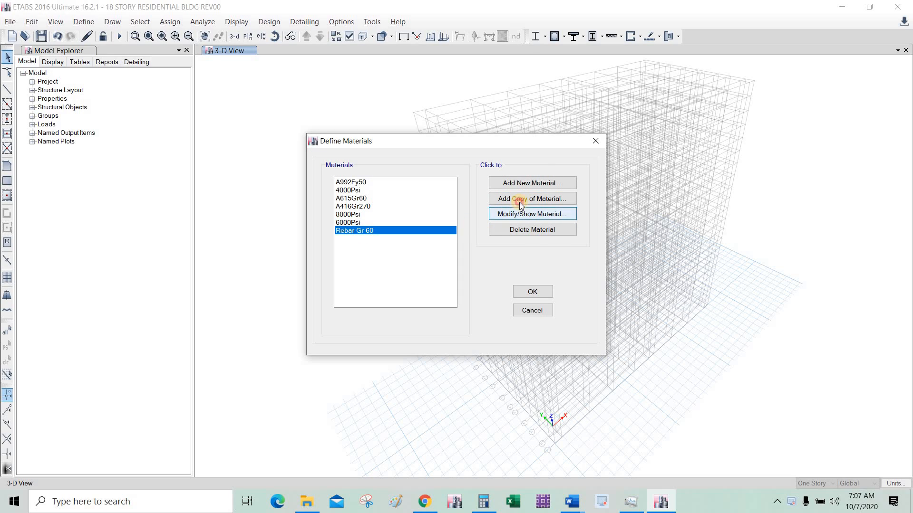
Add a copy of the Rebar Gr 60 material and name it Rebar Gr 40
text(Rebar R)
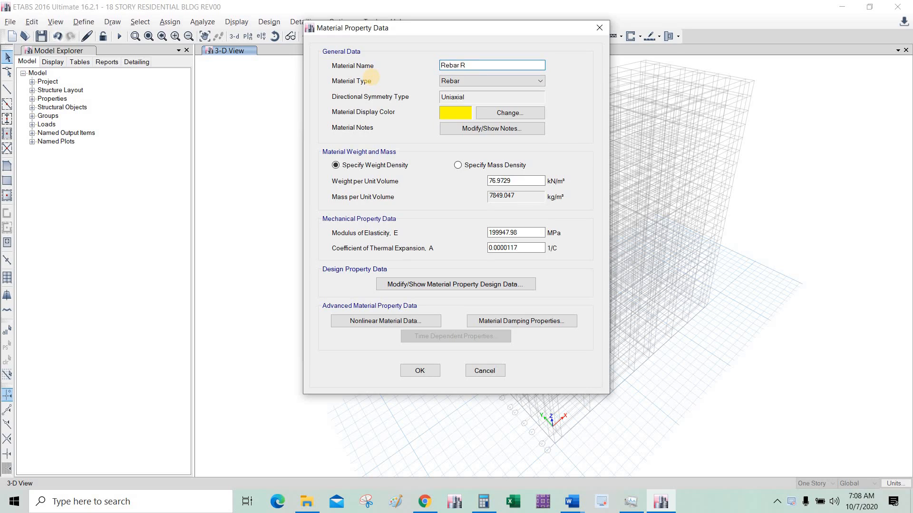
key(BackSpace)
text(Gr 40)
In the Rebar Gr 40 design data, enter minimum yield strength Fy as 40000/145 and shorten it to 275 MPa
click(506, 285)
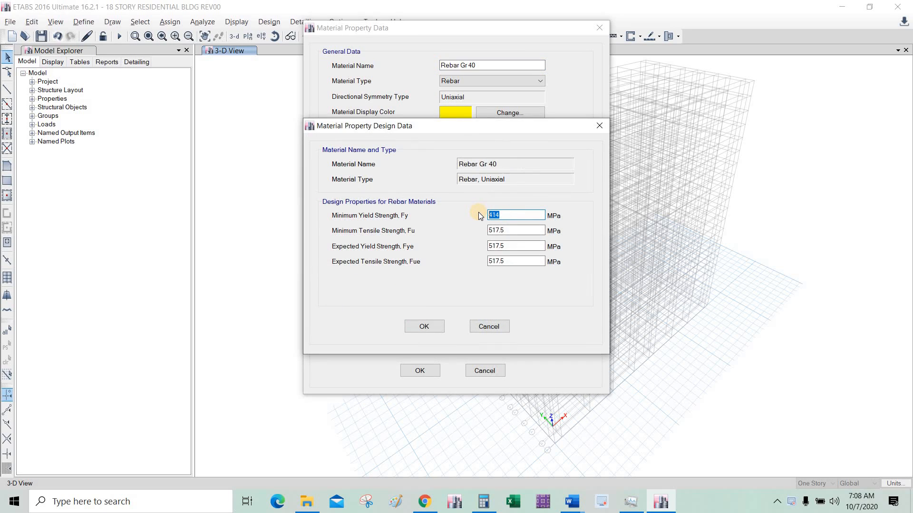
text(40000/145)
key(Tab)
drag(499, 215, 564, 216)
key(Delete)
Copy the yield strength into minimum tensile strength Fu and multiply it by 1.25 to get 343.75 MPa
key(shift+Home)
key(ctrl+c)
double_click(497, 230)
key(ctrl+v)
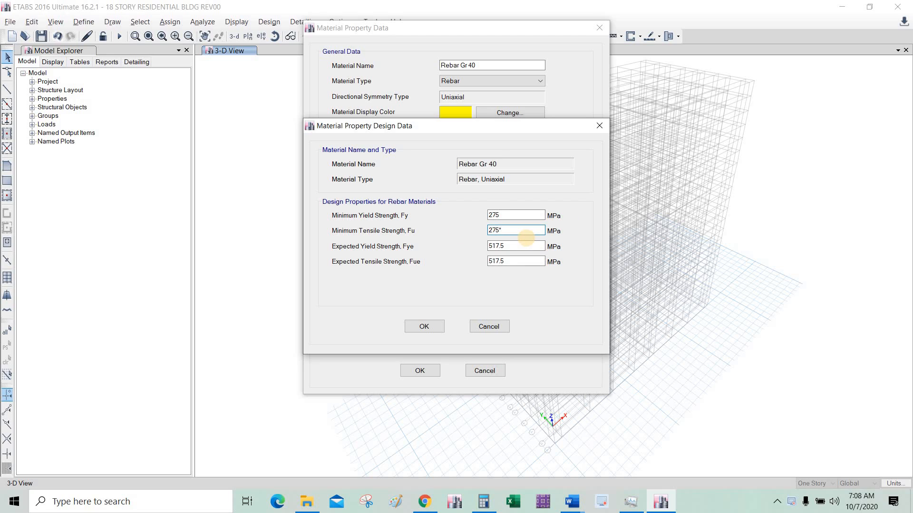
text(*1.25)
key(Tab)
Copy 343.75 MPa into the expected yield and expected tensile strengths and accept the Rebar Gr 40 material
double_click(497, 230)
key(ctrl+c)
double_click(508, 246)
key(ctrl+v)
click(509, 261)
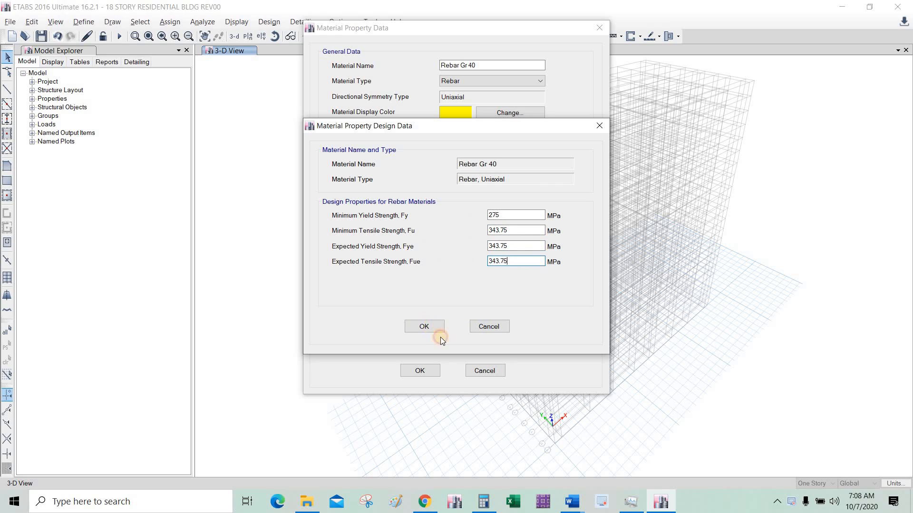
click(430, 328)
click(419, 371)
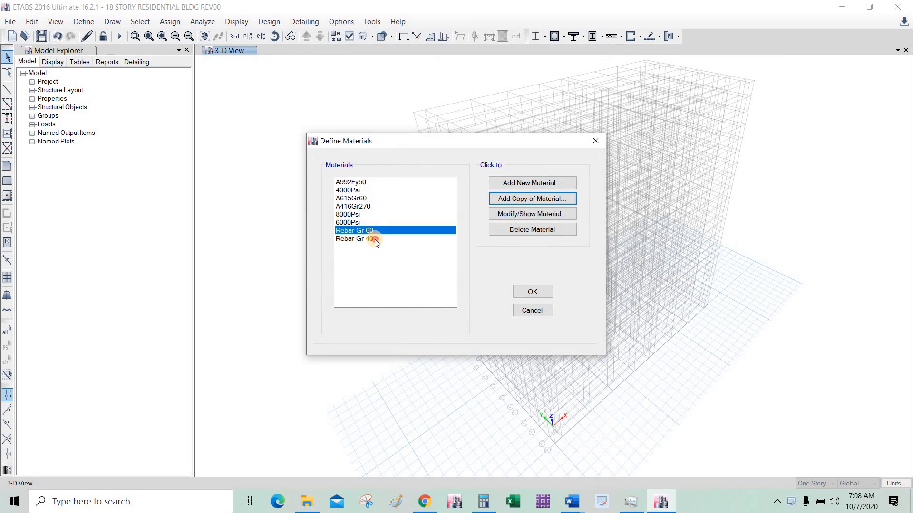
Review the 8000Psi, 6000Psi, Rebar Gr 60 and Rebar Gr 40 entries and accept the material definitions
click(374, 215)
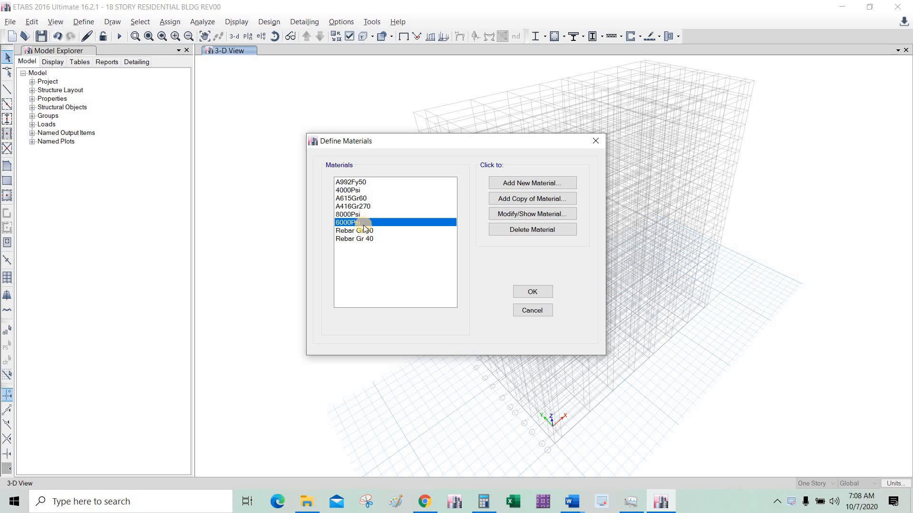
click(364, 231)
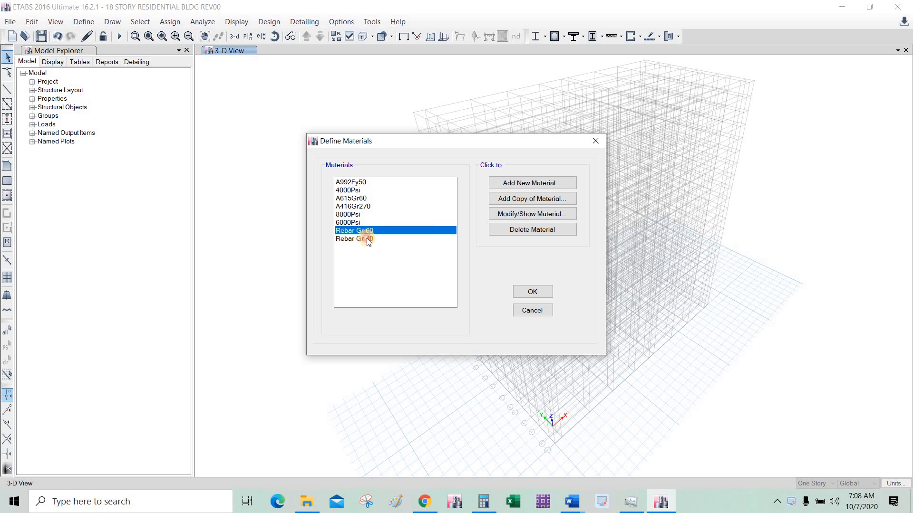
click(366, 238)
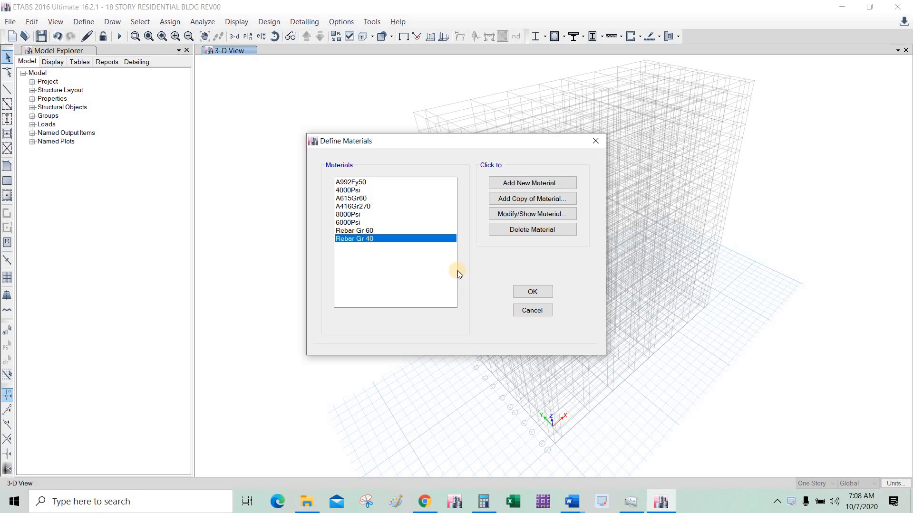
click(533, 292)
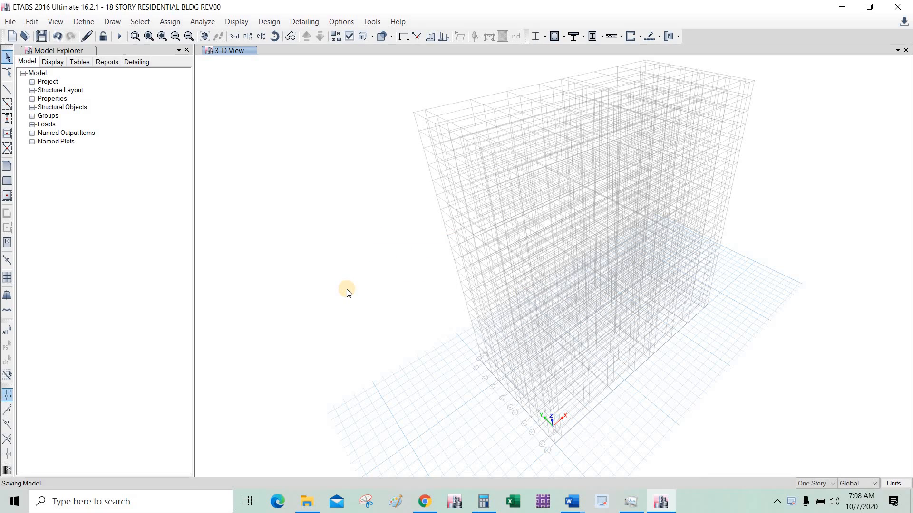